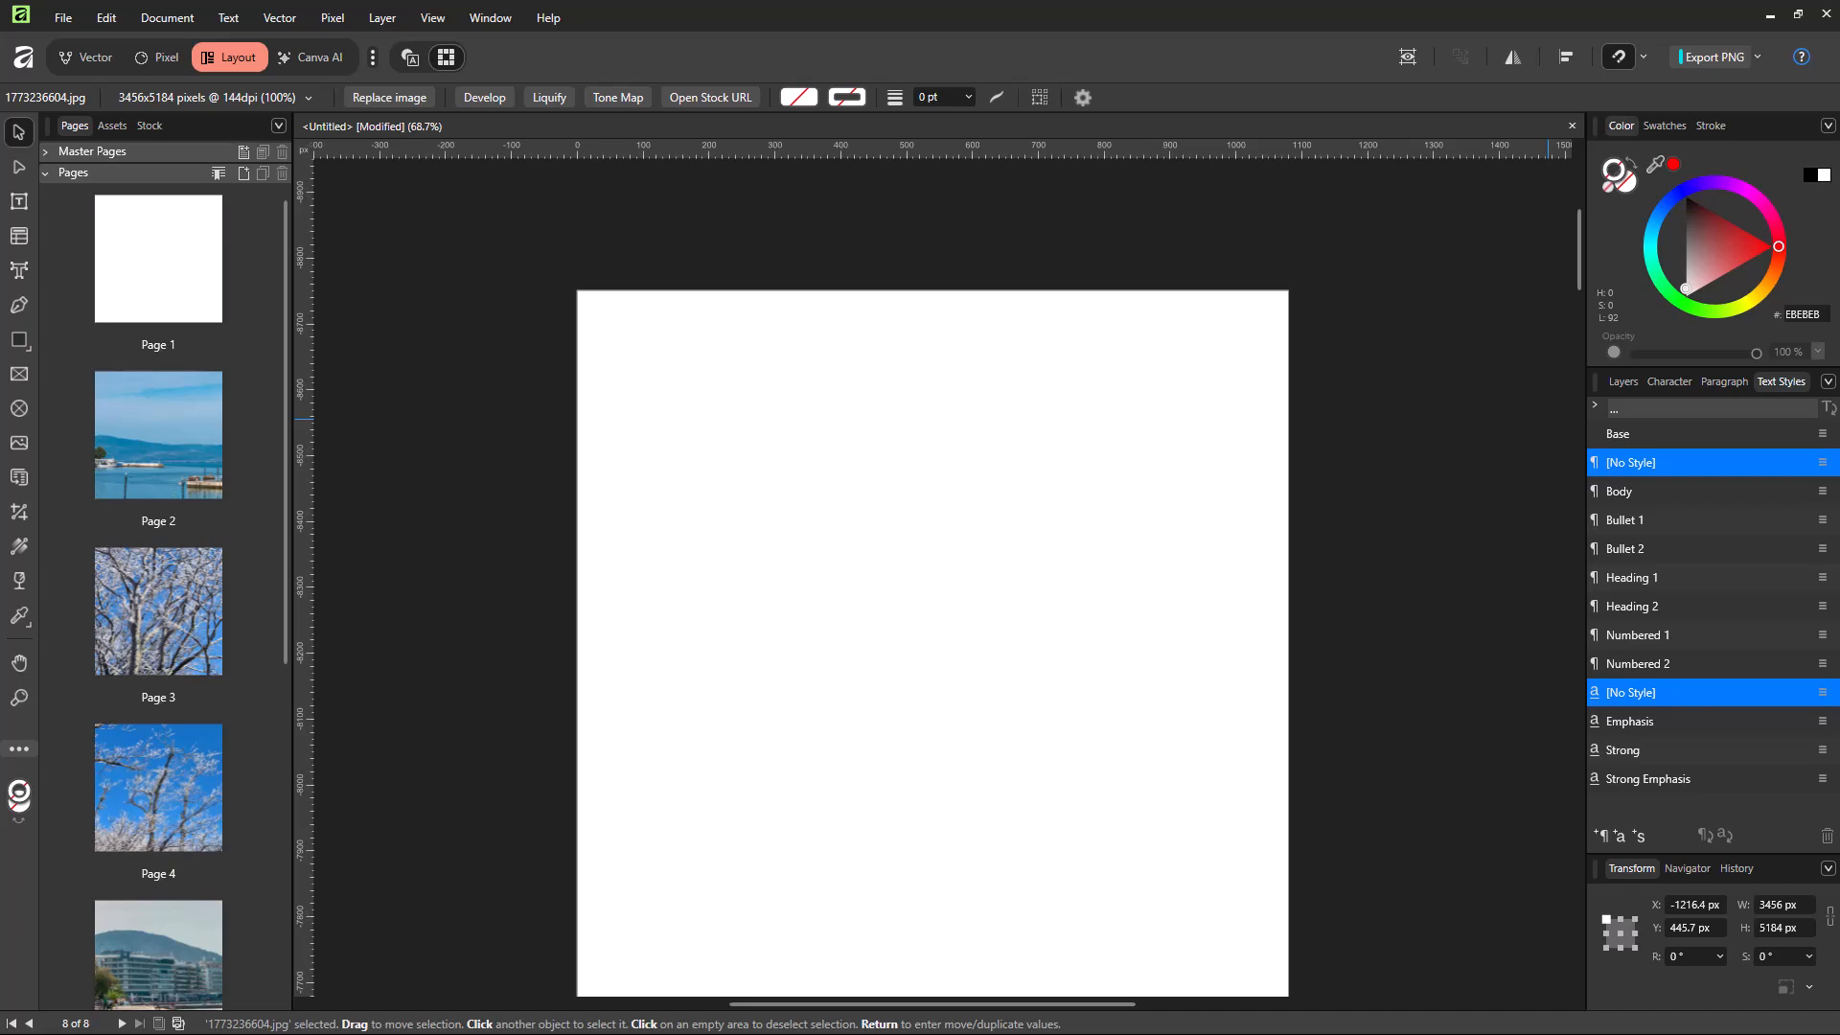
# - Add the artistic text "Wikipedia" at about 56 pt near the upper edge of the blank first page
pyautogui.scroll(-6, 257, 393)
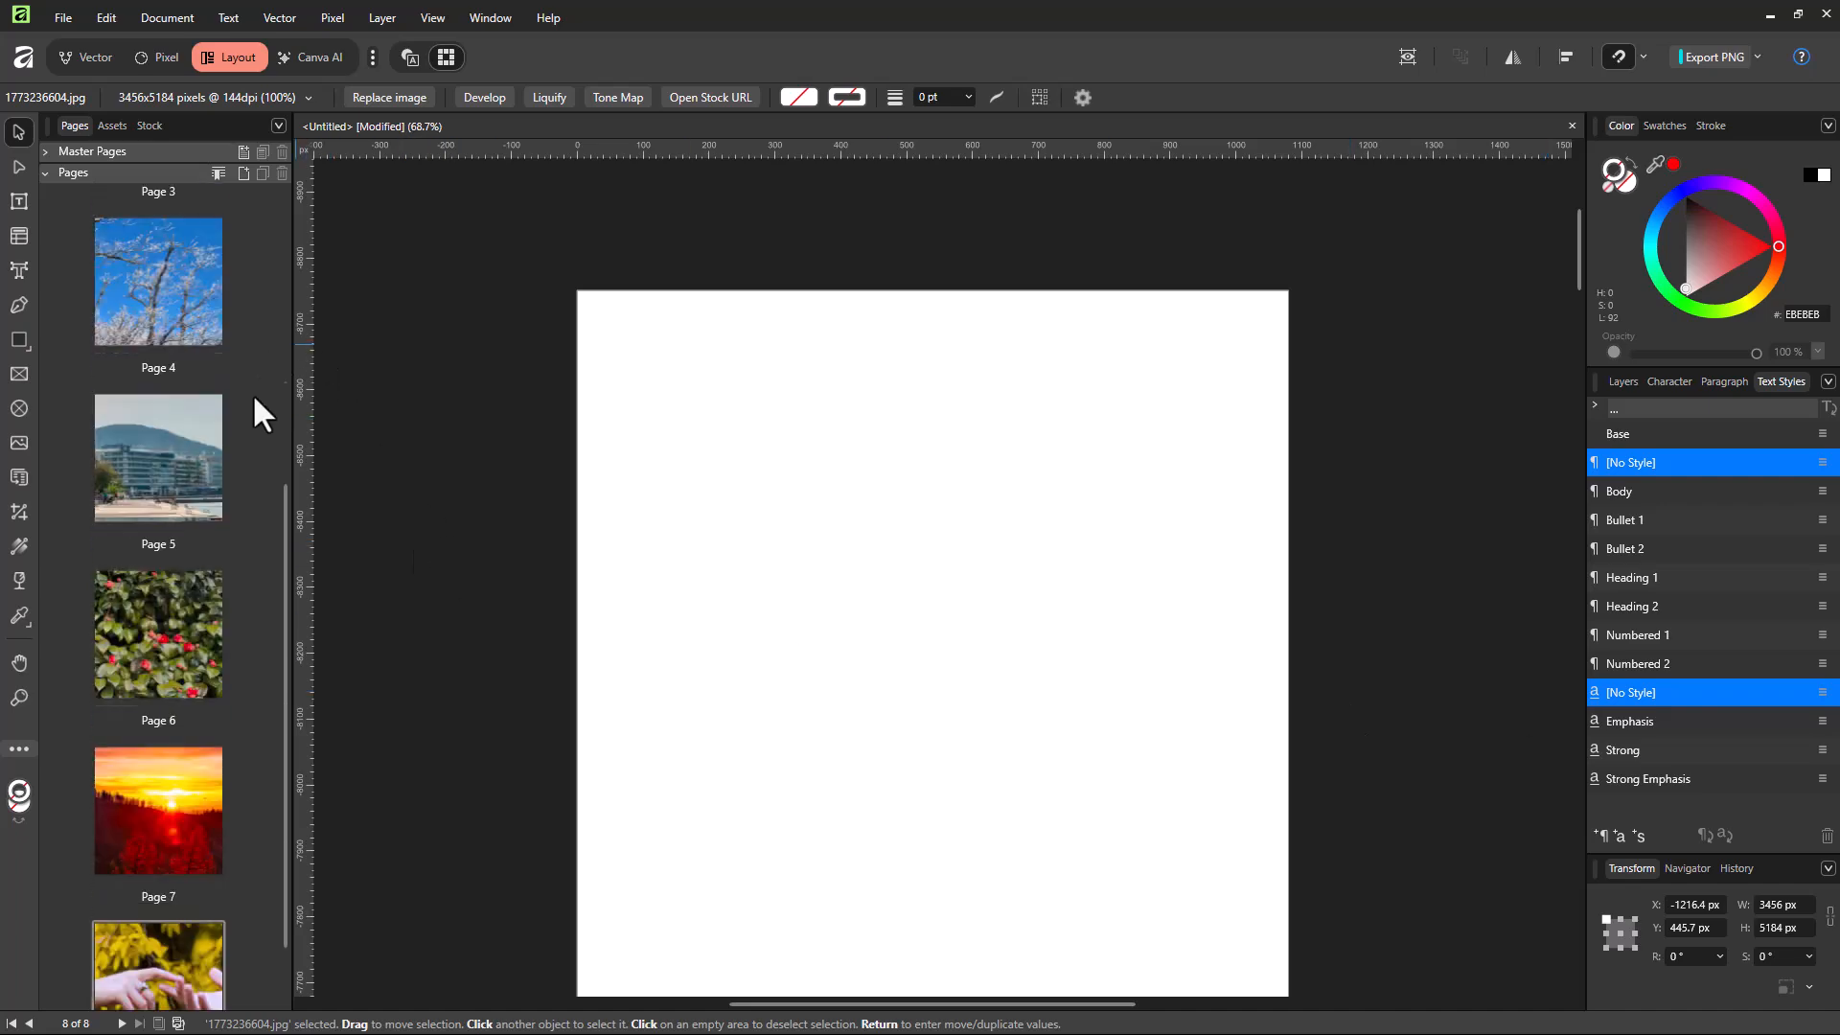
pyautogui.scroll(7, 269, 479)
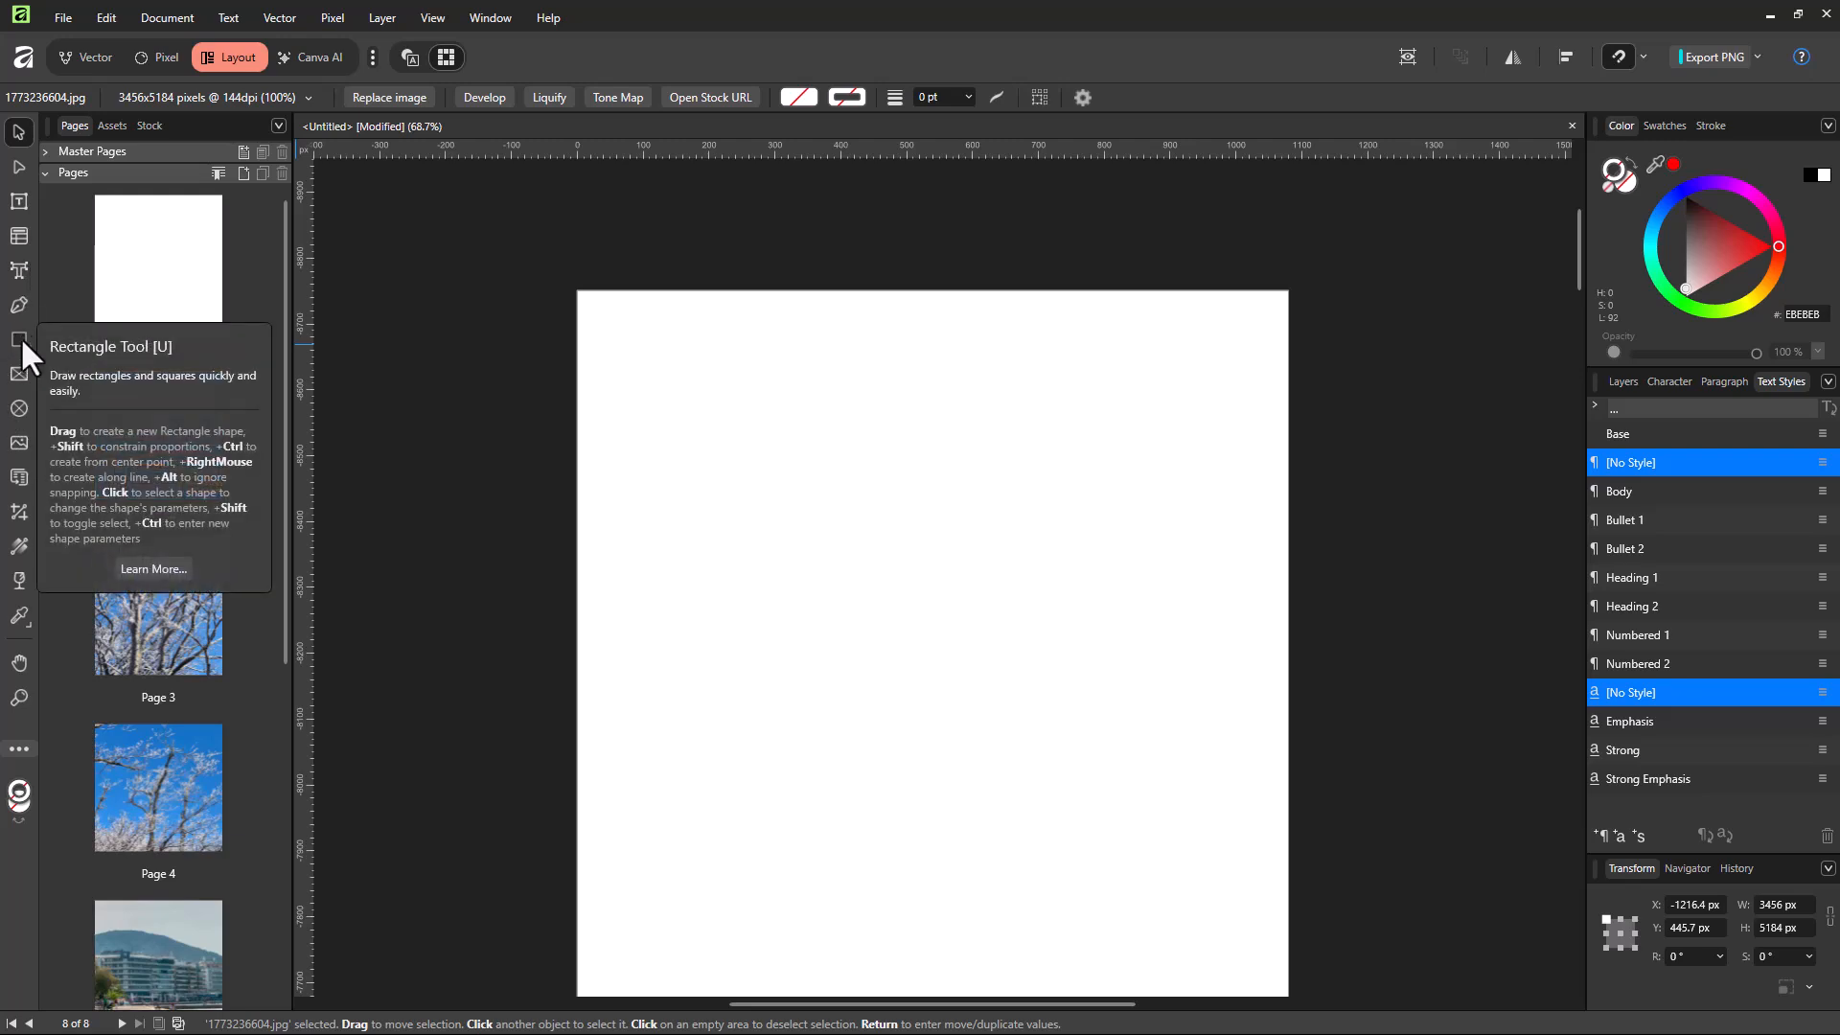
pyautogui.click(19, 268)
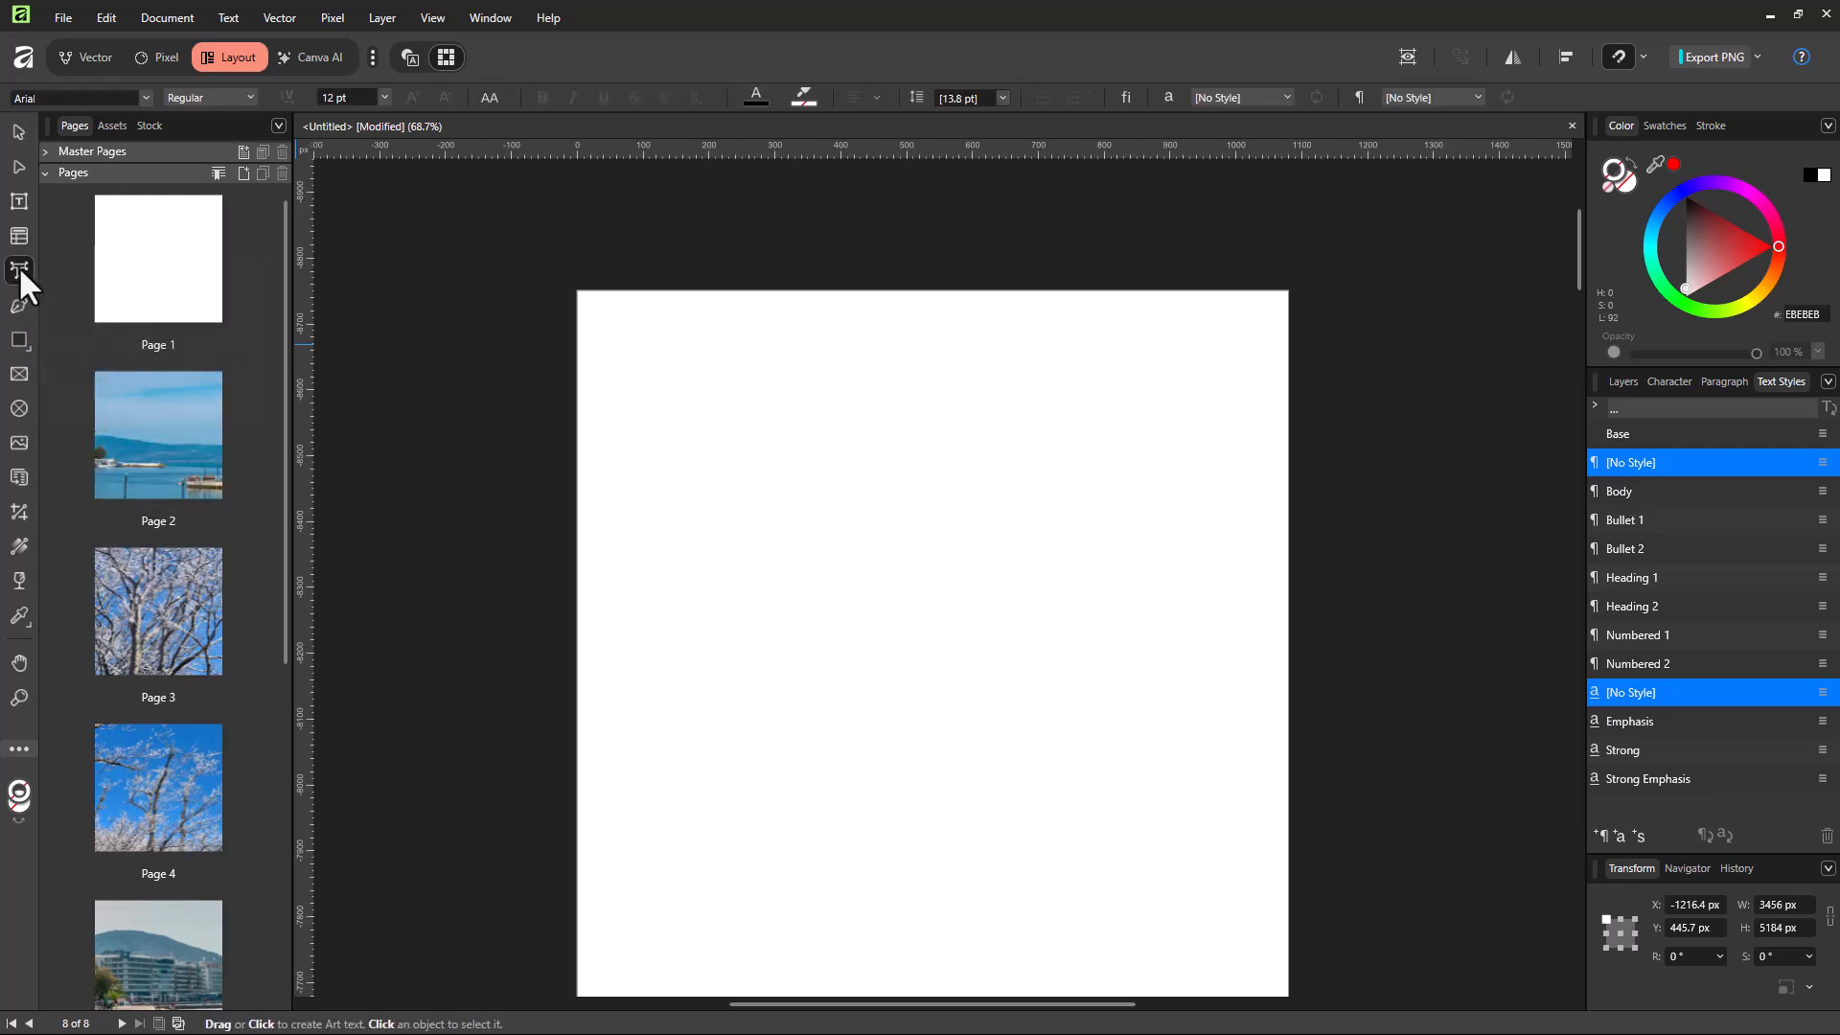
pyautogui.click(709, 396)
pyautogui.moveTo(703, 382); pyautogui.dragTo(810, 437)
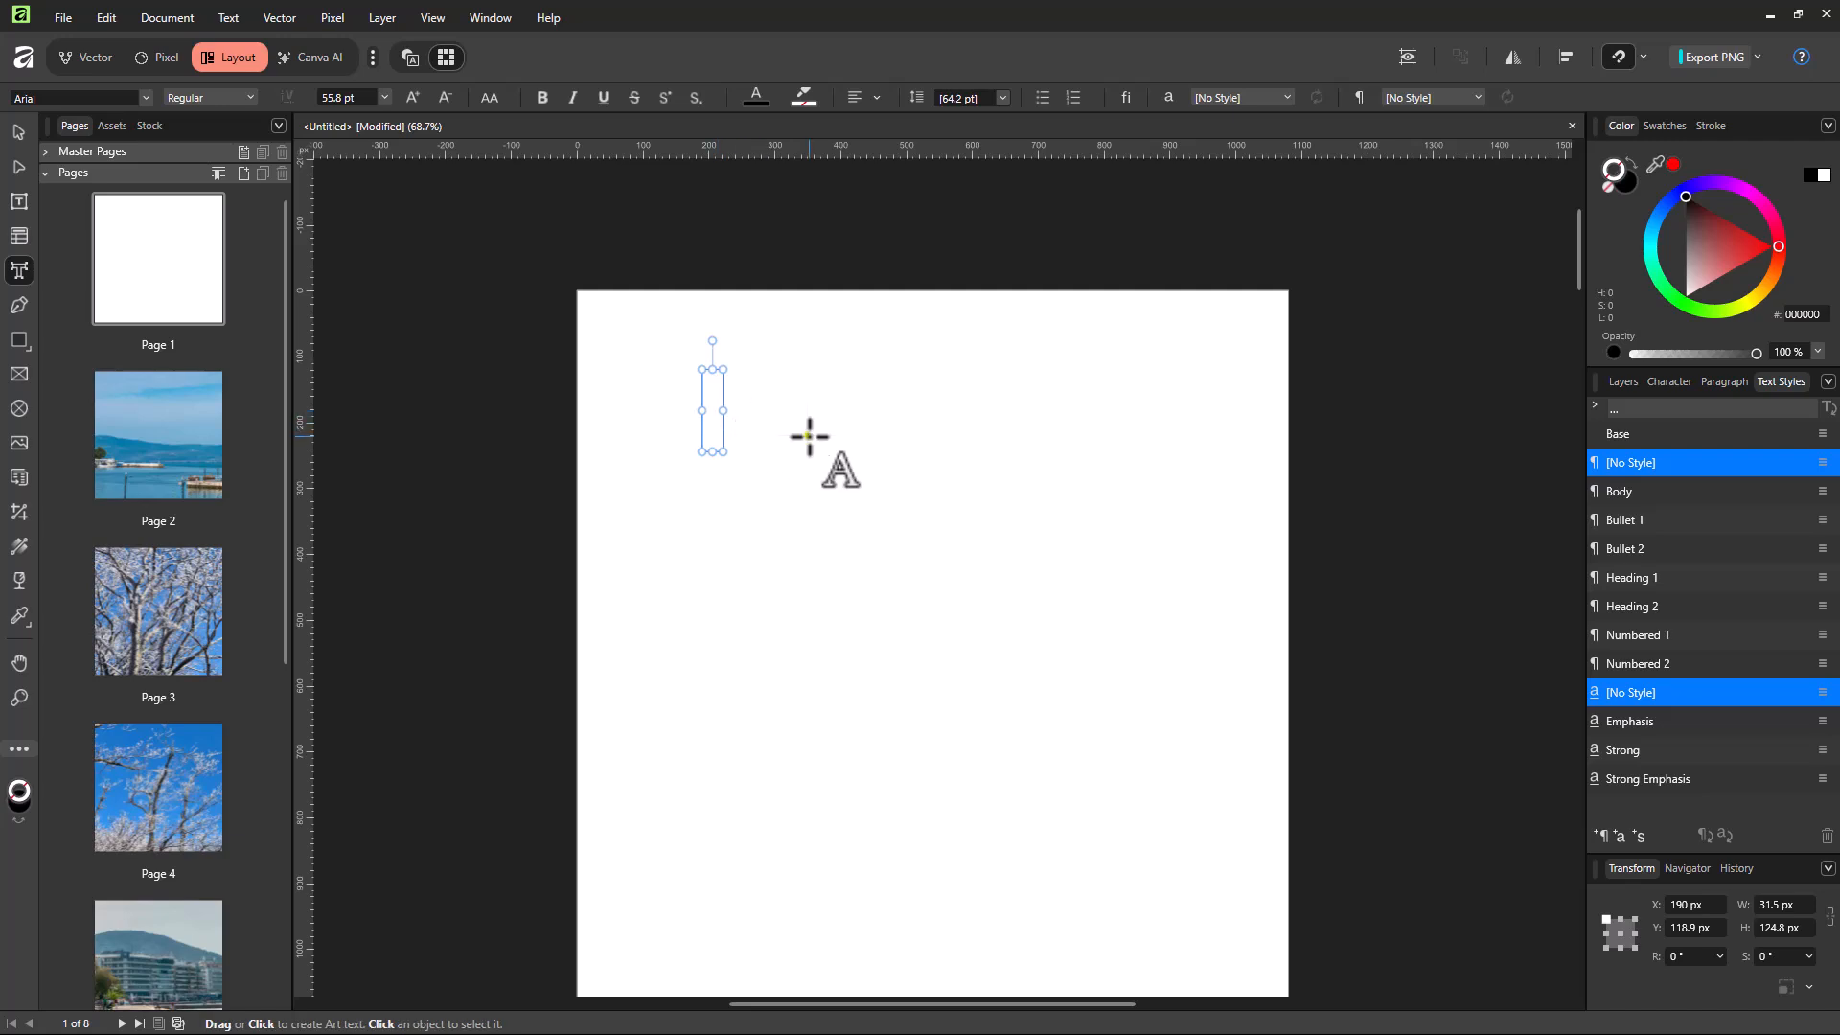
pyautogui.write('Wikip')
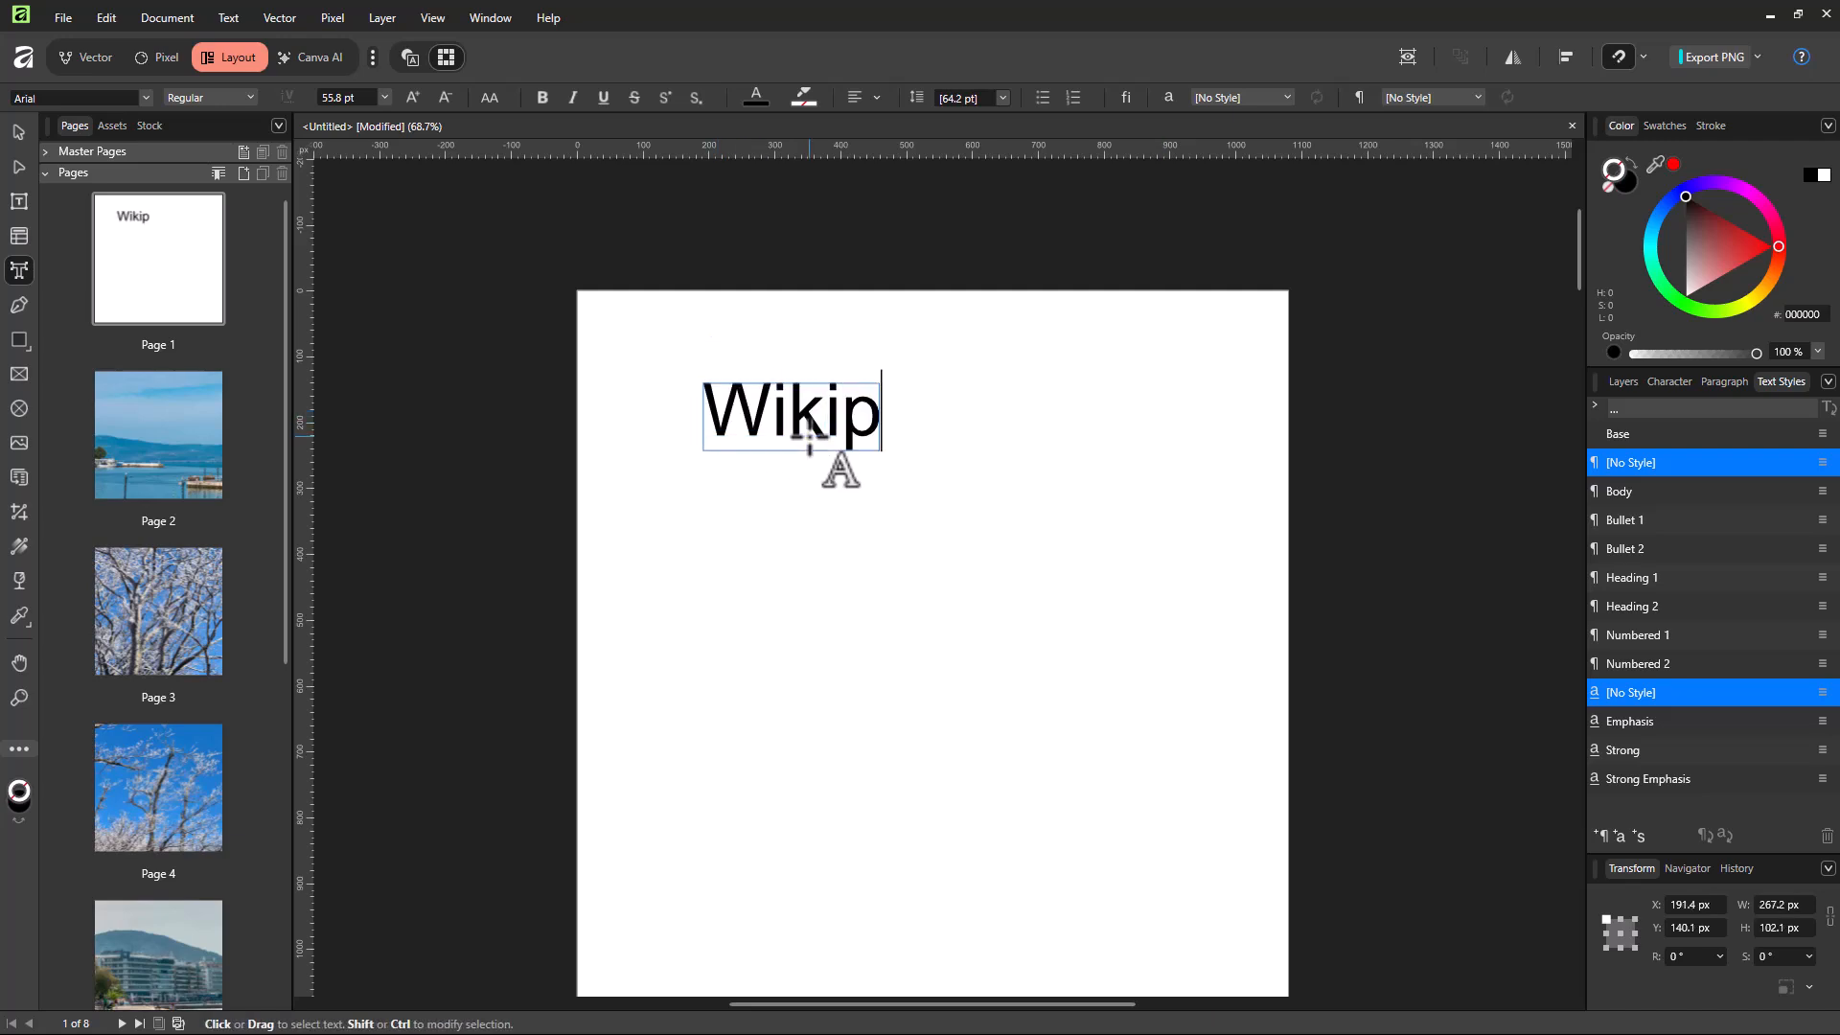
pyautogui.write('edia')
pyautogui.press('Escape')
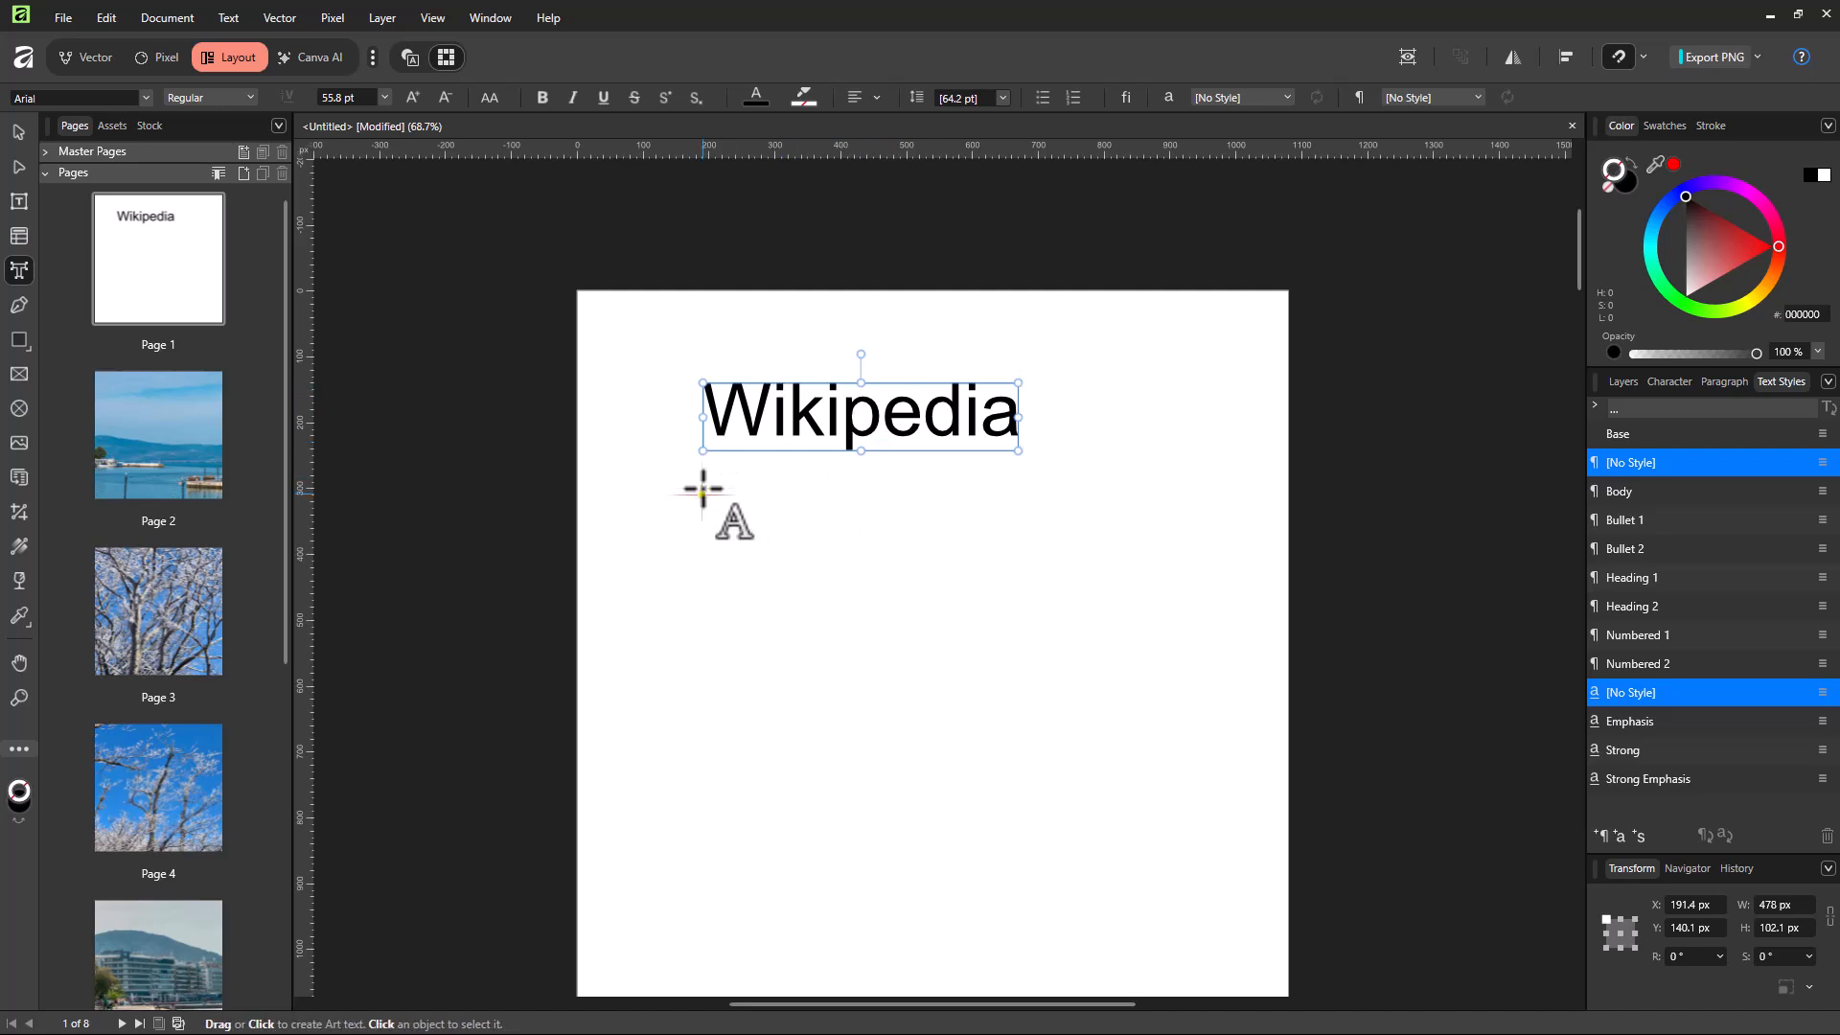
# - Add a second artistic text line reading "Page 3" at about 70 pt directly beneath the Wikipedia text
pyautogui.moveTo(700, 476); pyautogui.dragTo(755, 536)
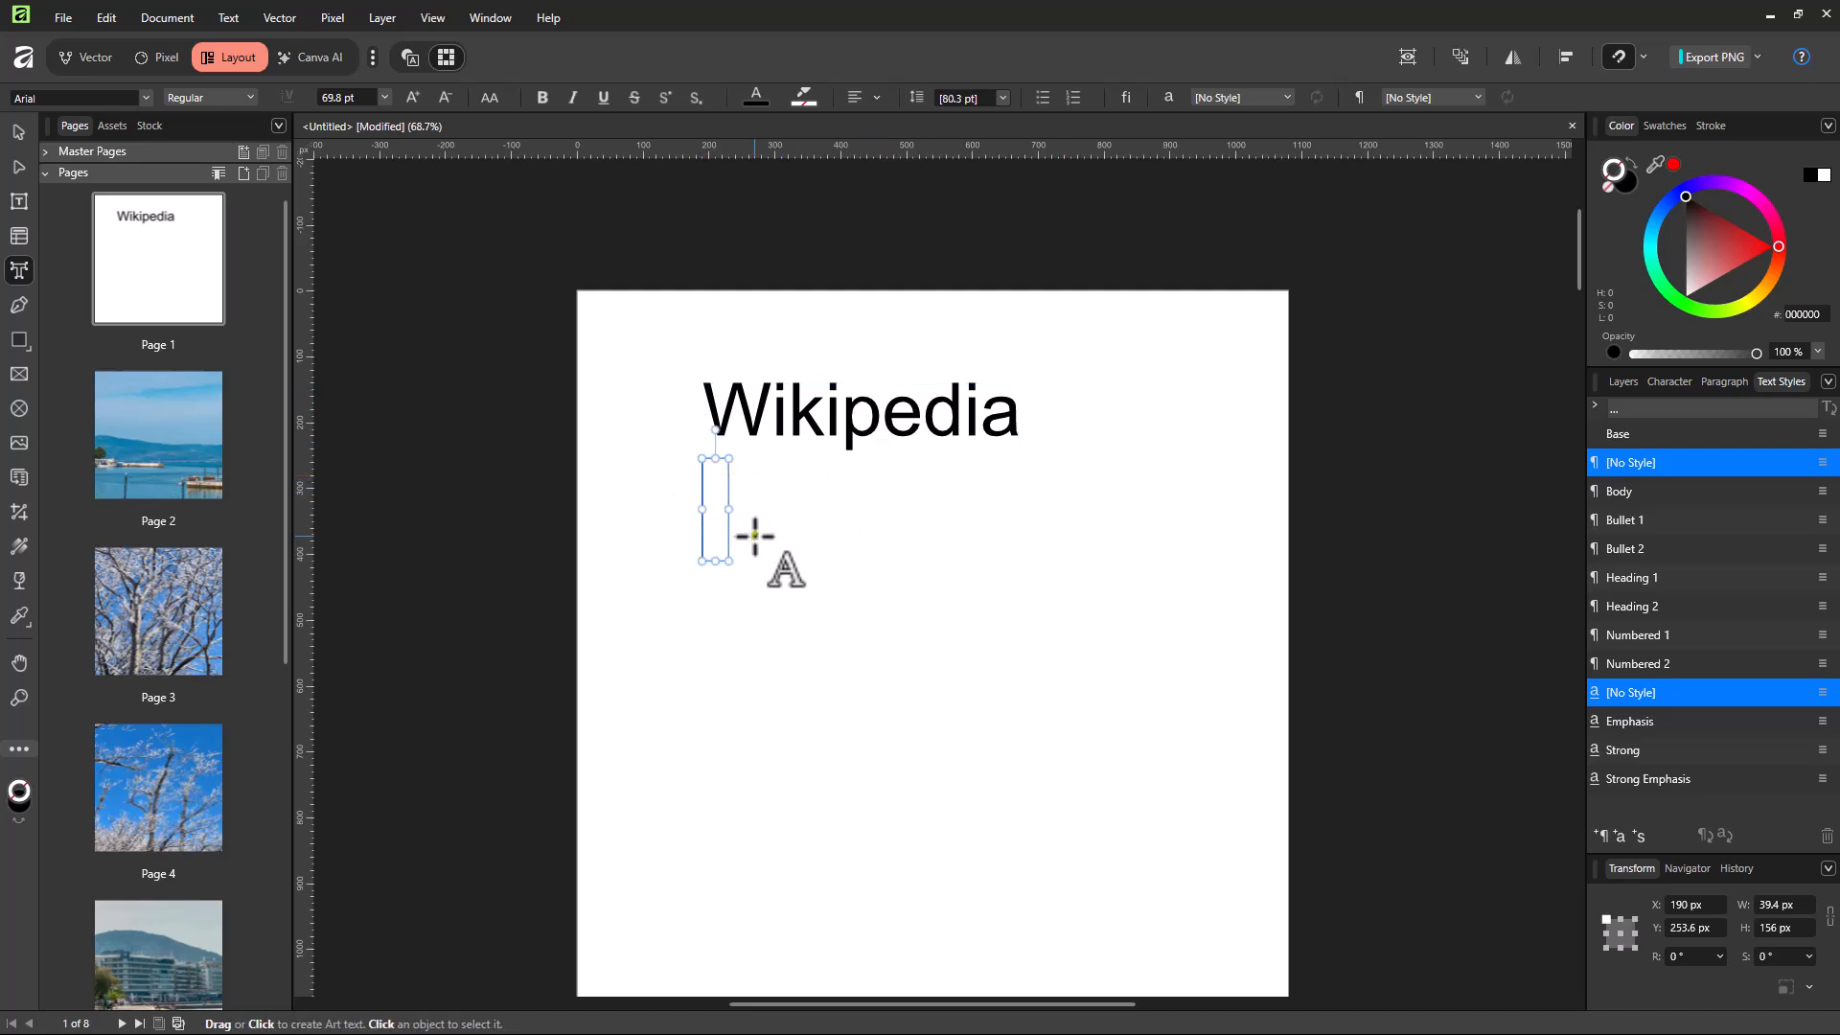
pyautogui.write('Page ')
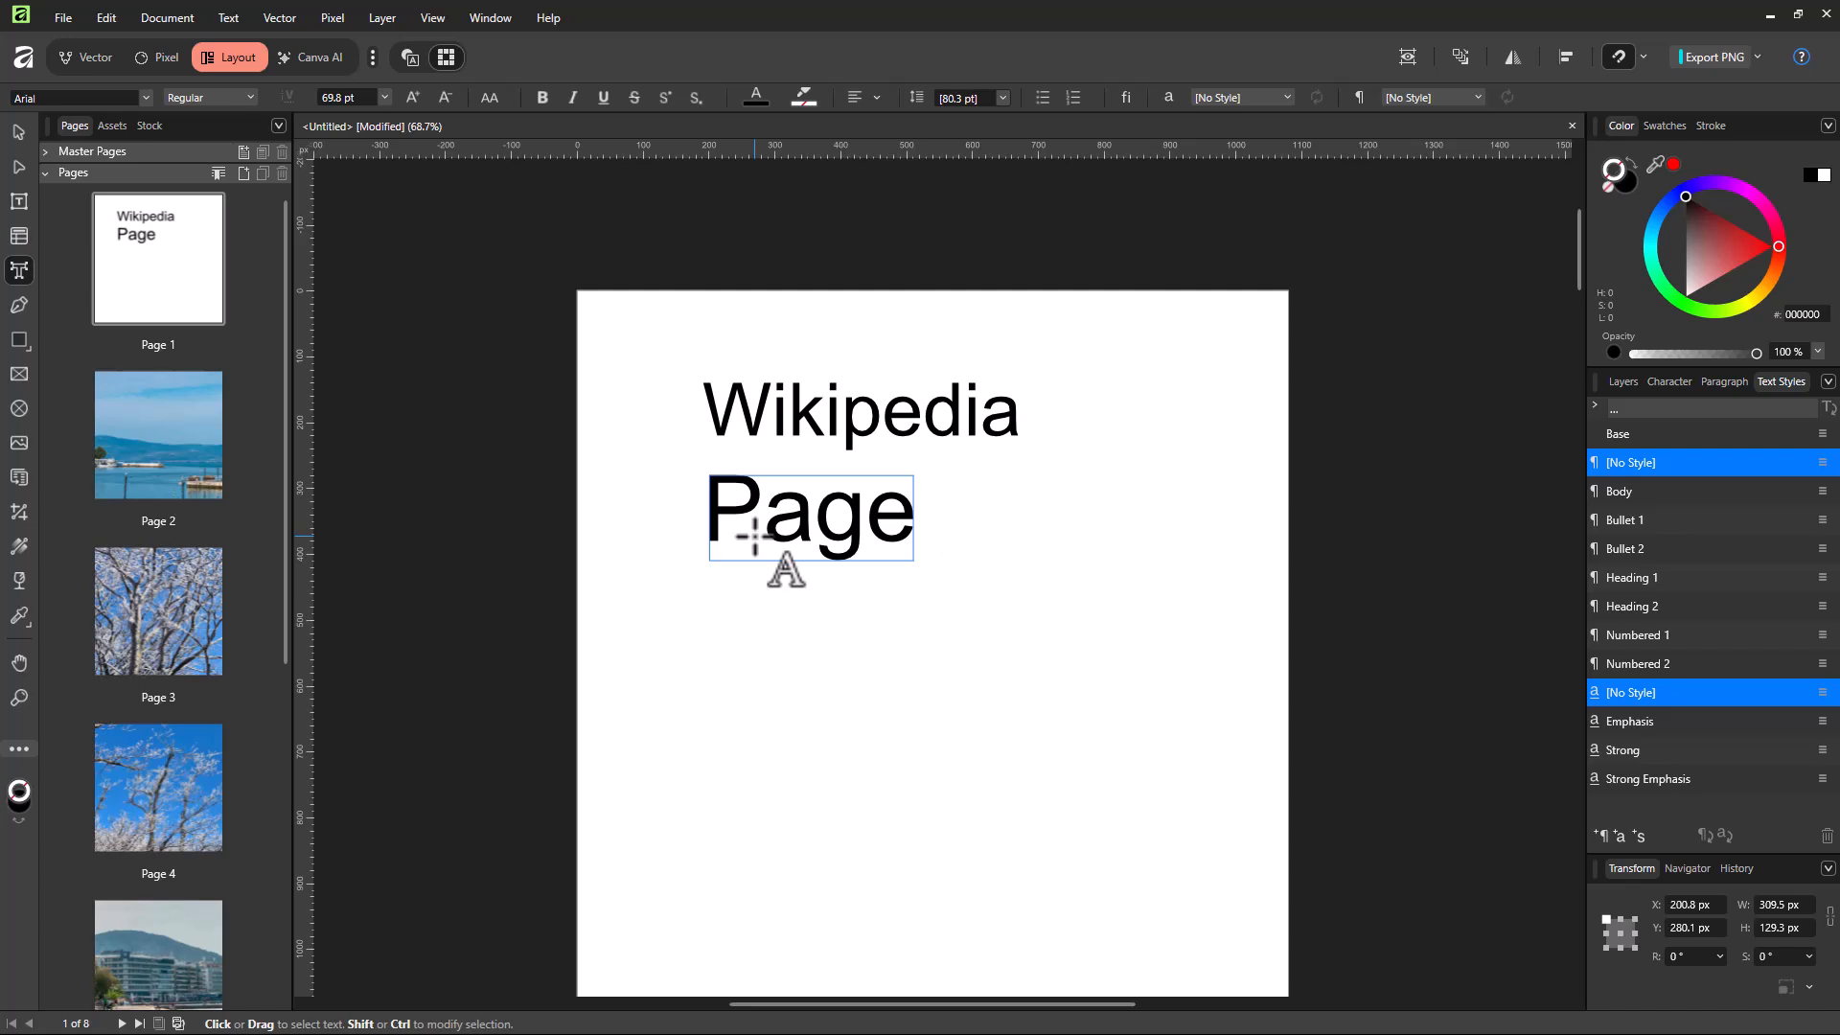
pyautogui.write('3')
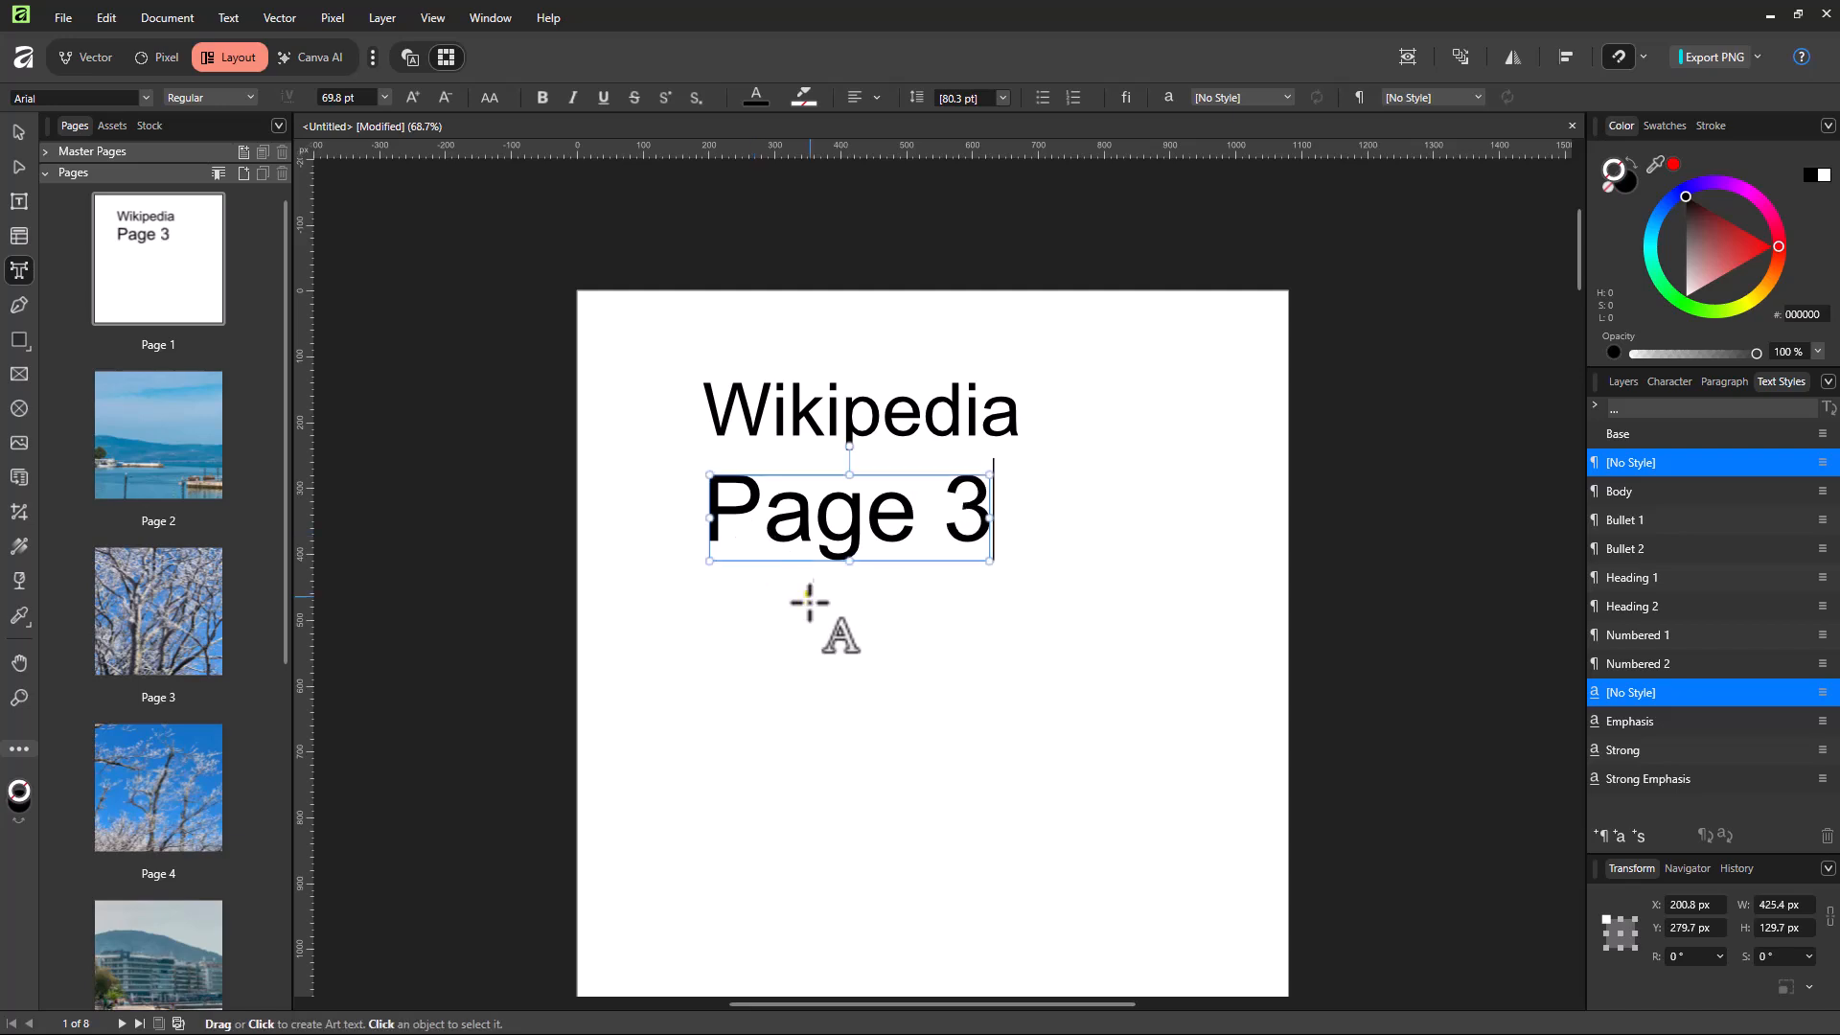
pyautogui.press('Escape')
# - Duplicate the "Page 3" text and place the copy directly below the original
pyautogui.click(19, 131)
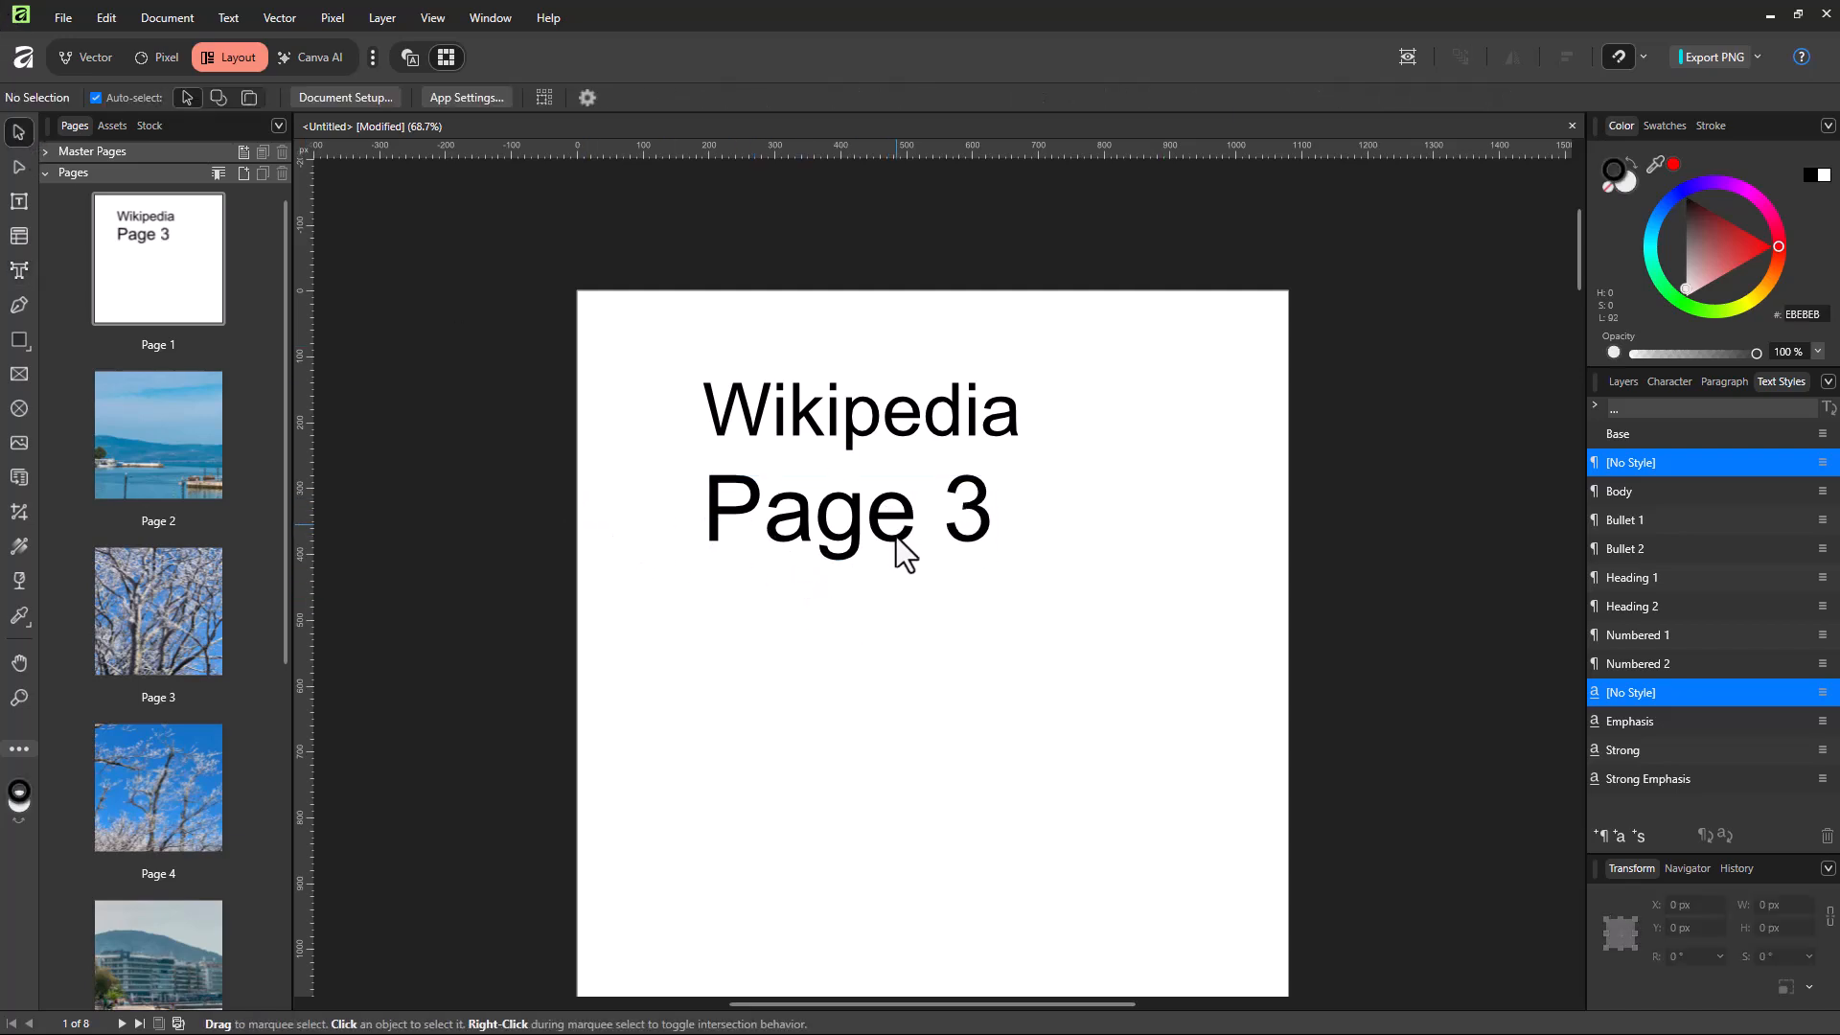
pyautogui.click(837, 548)
pyautogui.hotkey('ctrl', 'c')
pyautogui.hotkey('ctrl', 'v')
pyautogui.moveTo(833, 534); pyautogui.dragTo(822, 603)
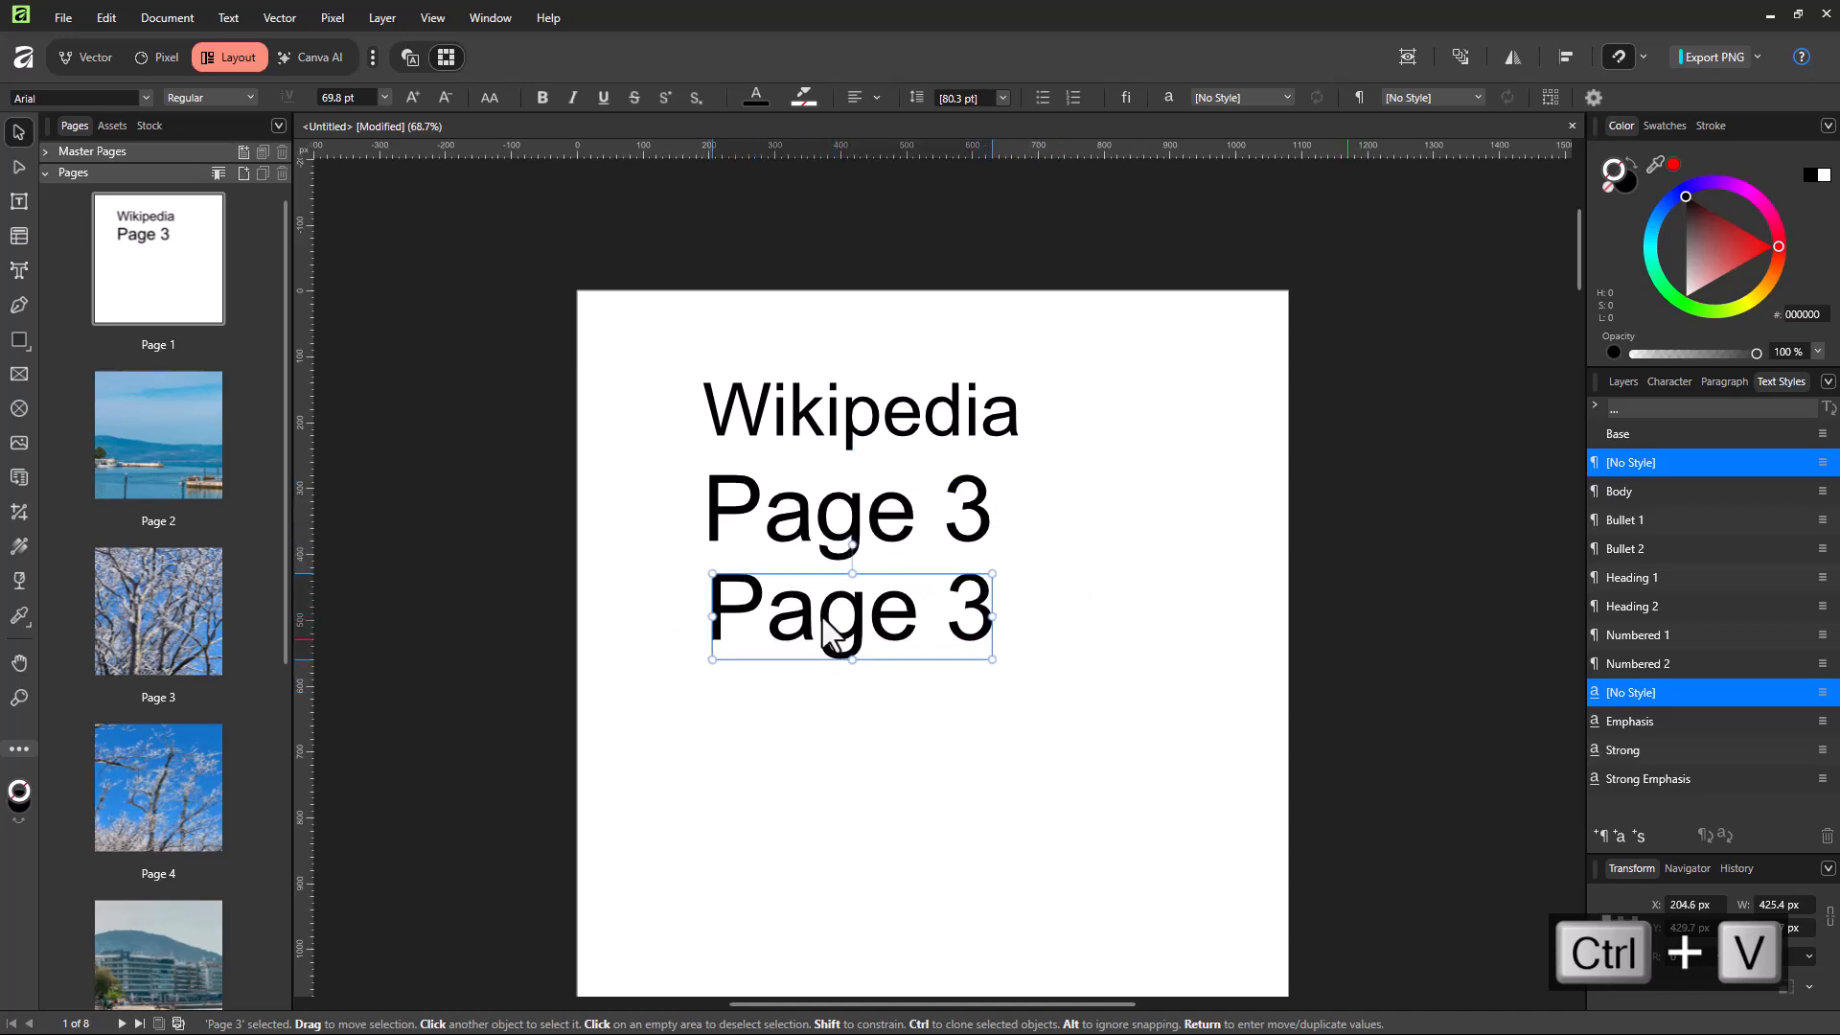
# - Change the duplicated text line to "Page 6" and shift it slightly to line up with the text above
pyautogui.doubleClick(967, 618)
pyautogui.press('Right')
pyautogui.press('BackSpace')
pyautogui.write('6')
pyautogui.press('Escape')
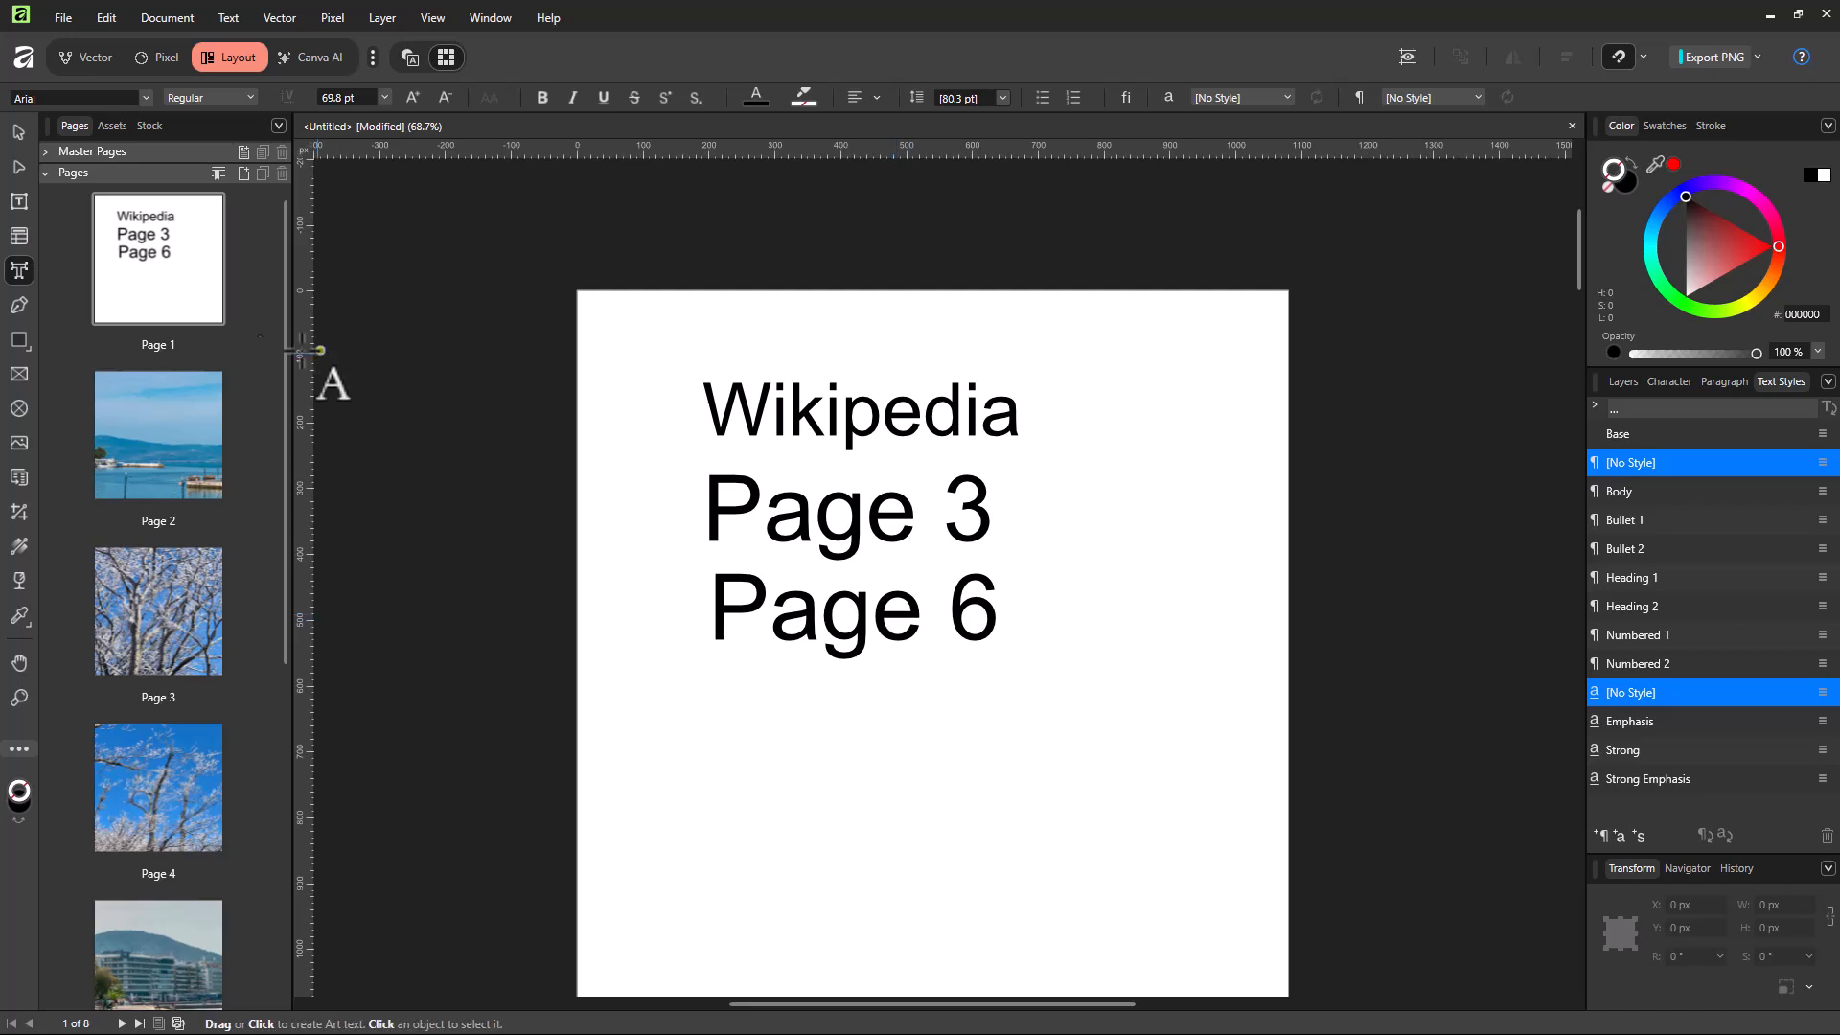
pyautogui.click(19, 131)
pyautogui.moveTo(892, 637); pyautogui.dragTo(883, 645)
# - Select the whole Wikipedia text and open the Hyperlinks panel
pyautogui.click(852, 428)
pyautogui.doubleClick(851, 427)
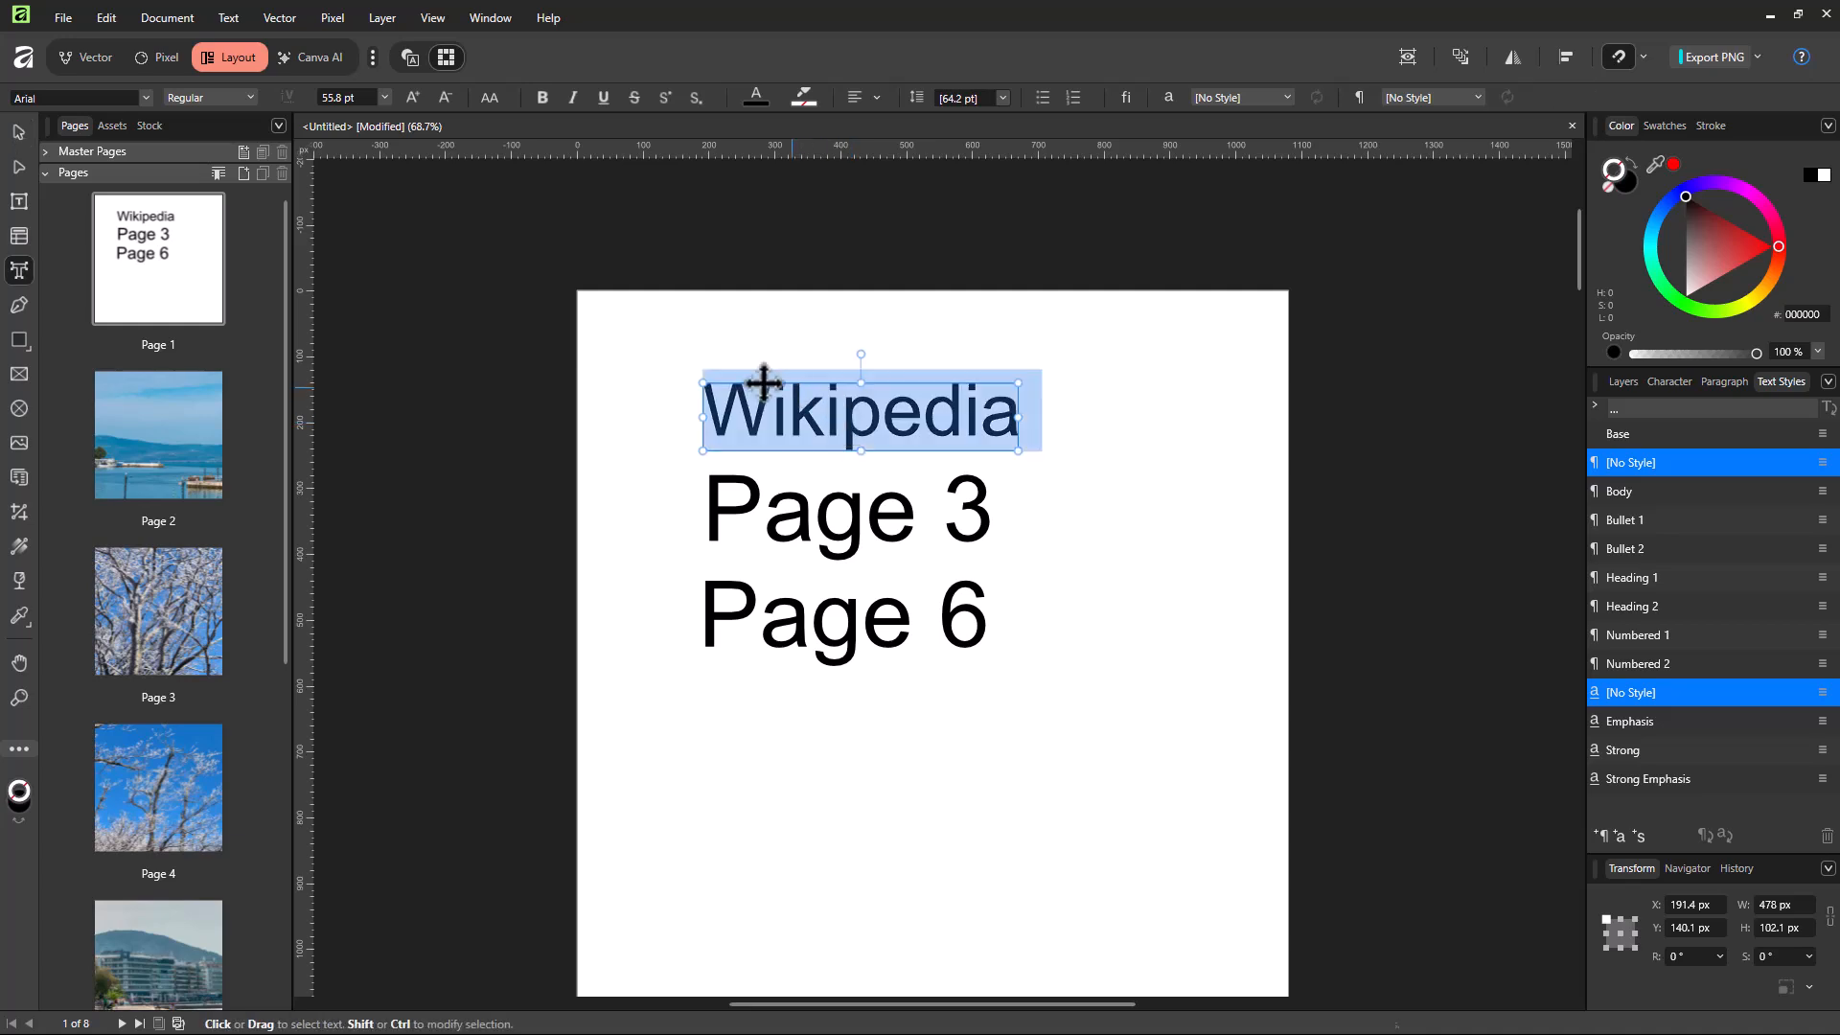
pyautogui.click(489, 19)
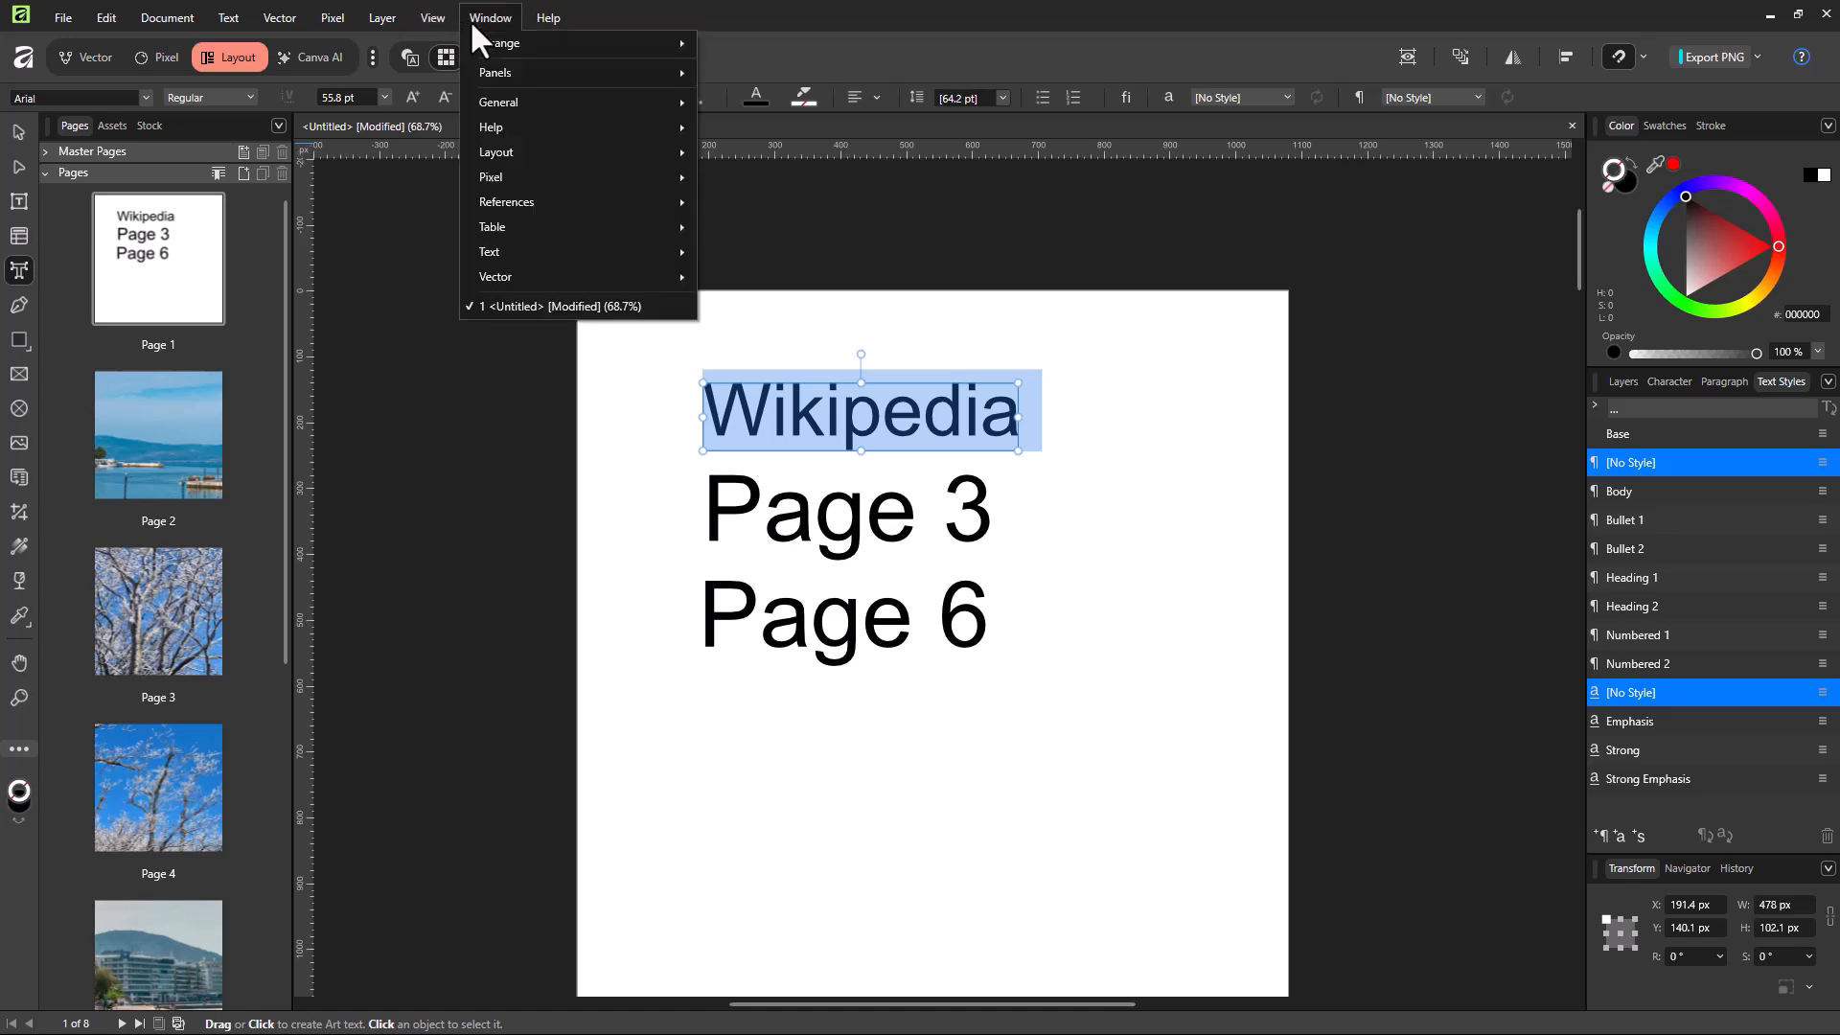
pyautogui.moveTo(556, 208)
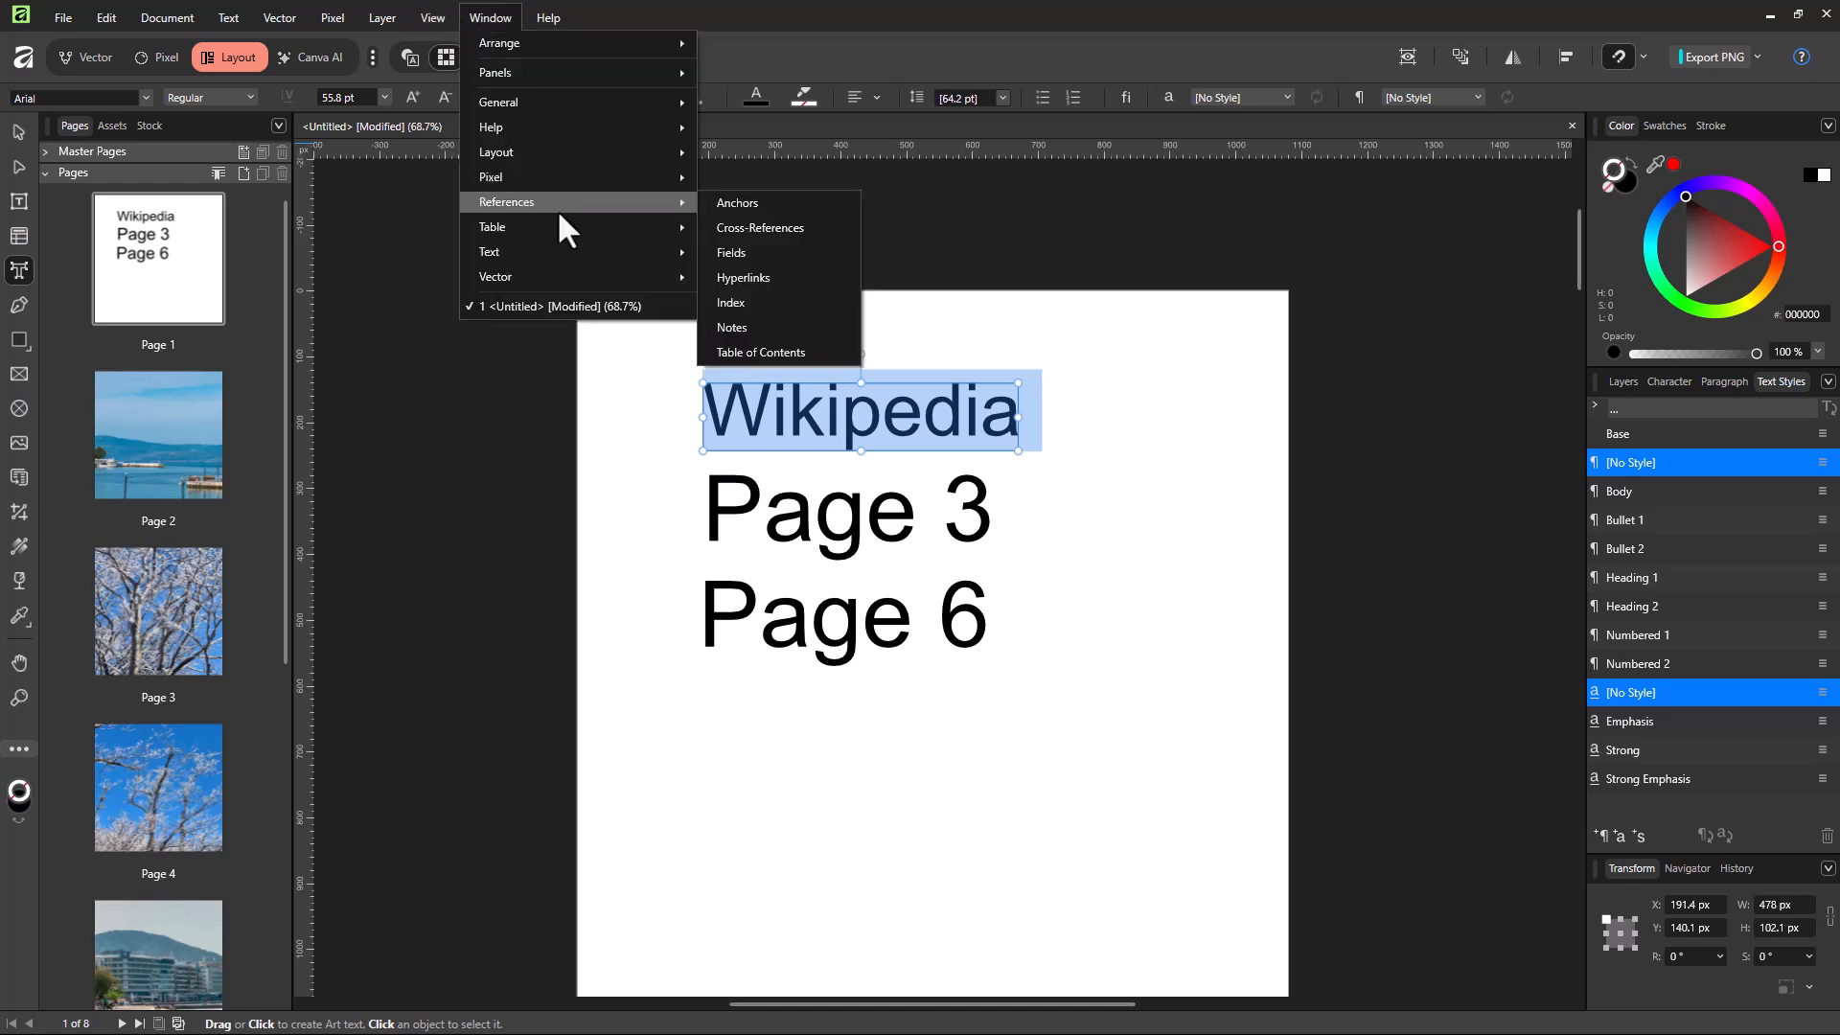
pyautogui.click(767, 279)
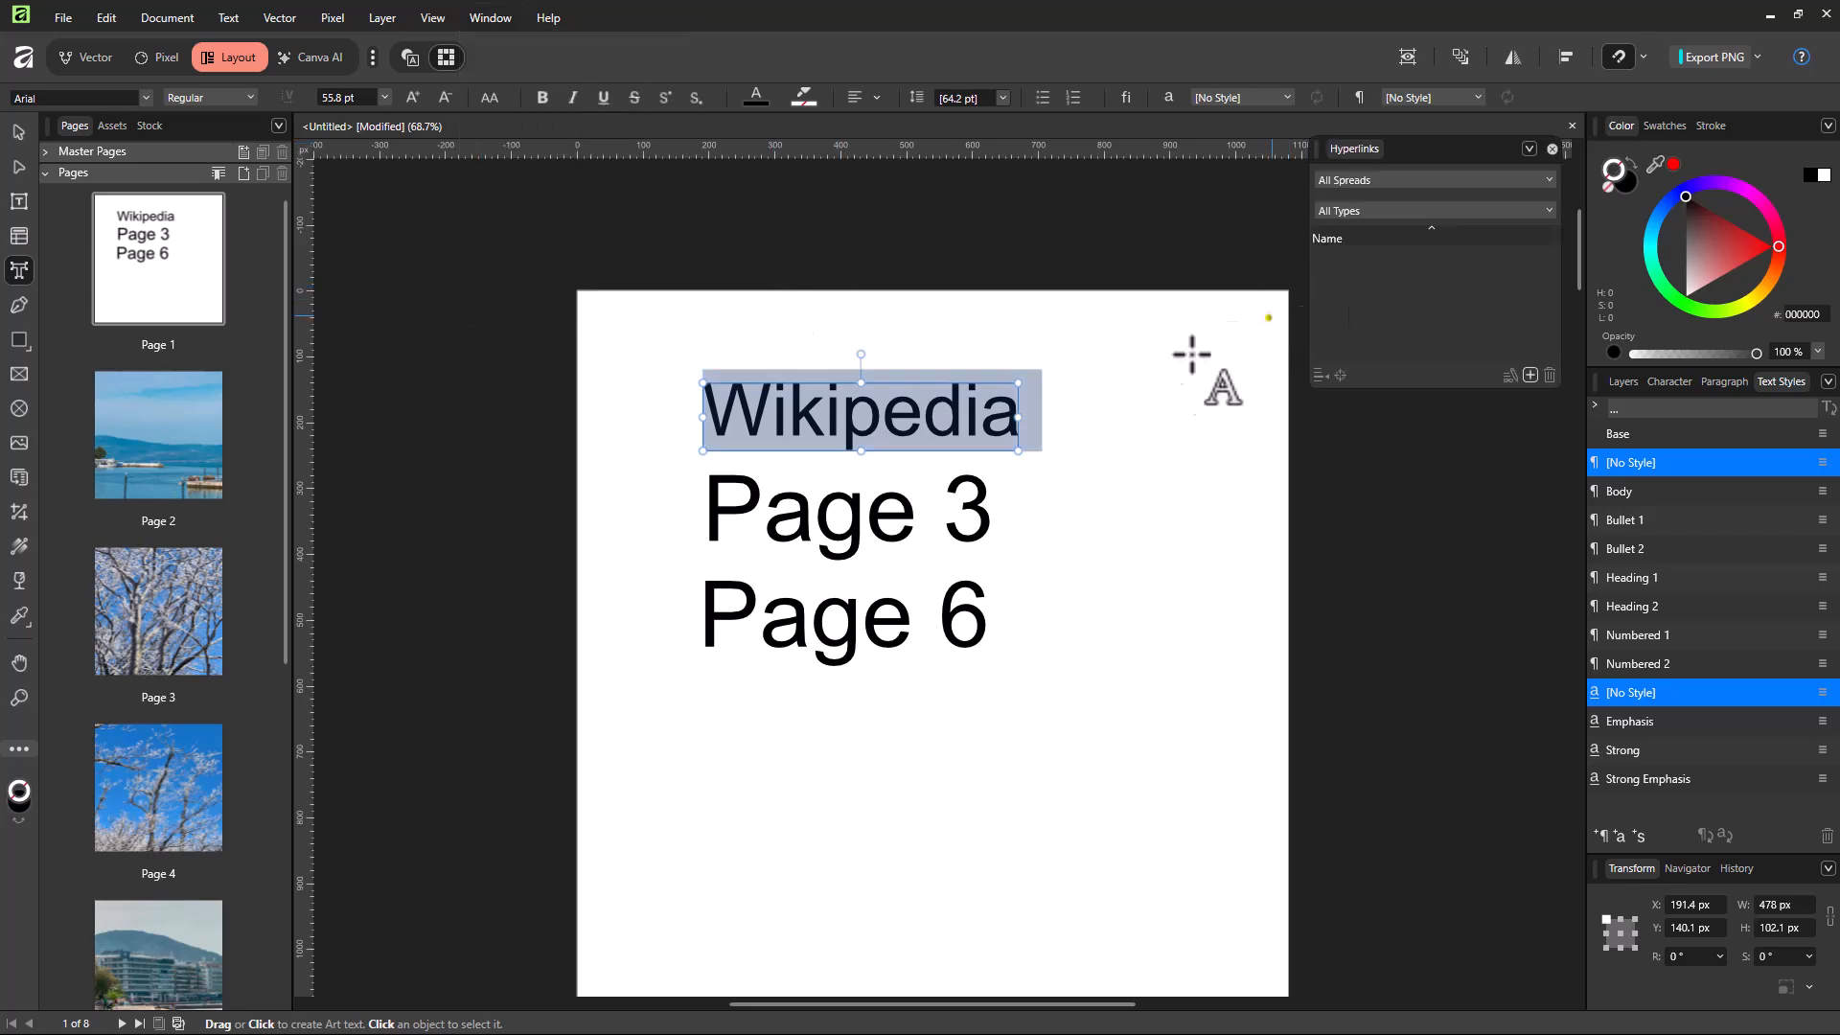
pyautogui.tripleClick(890, 417)
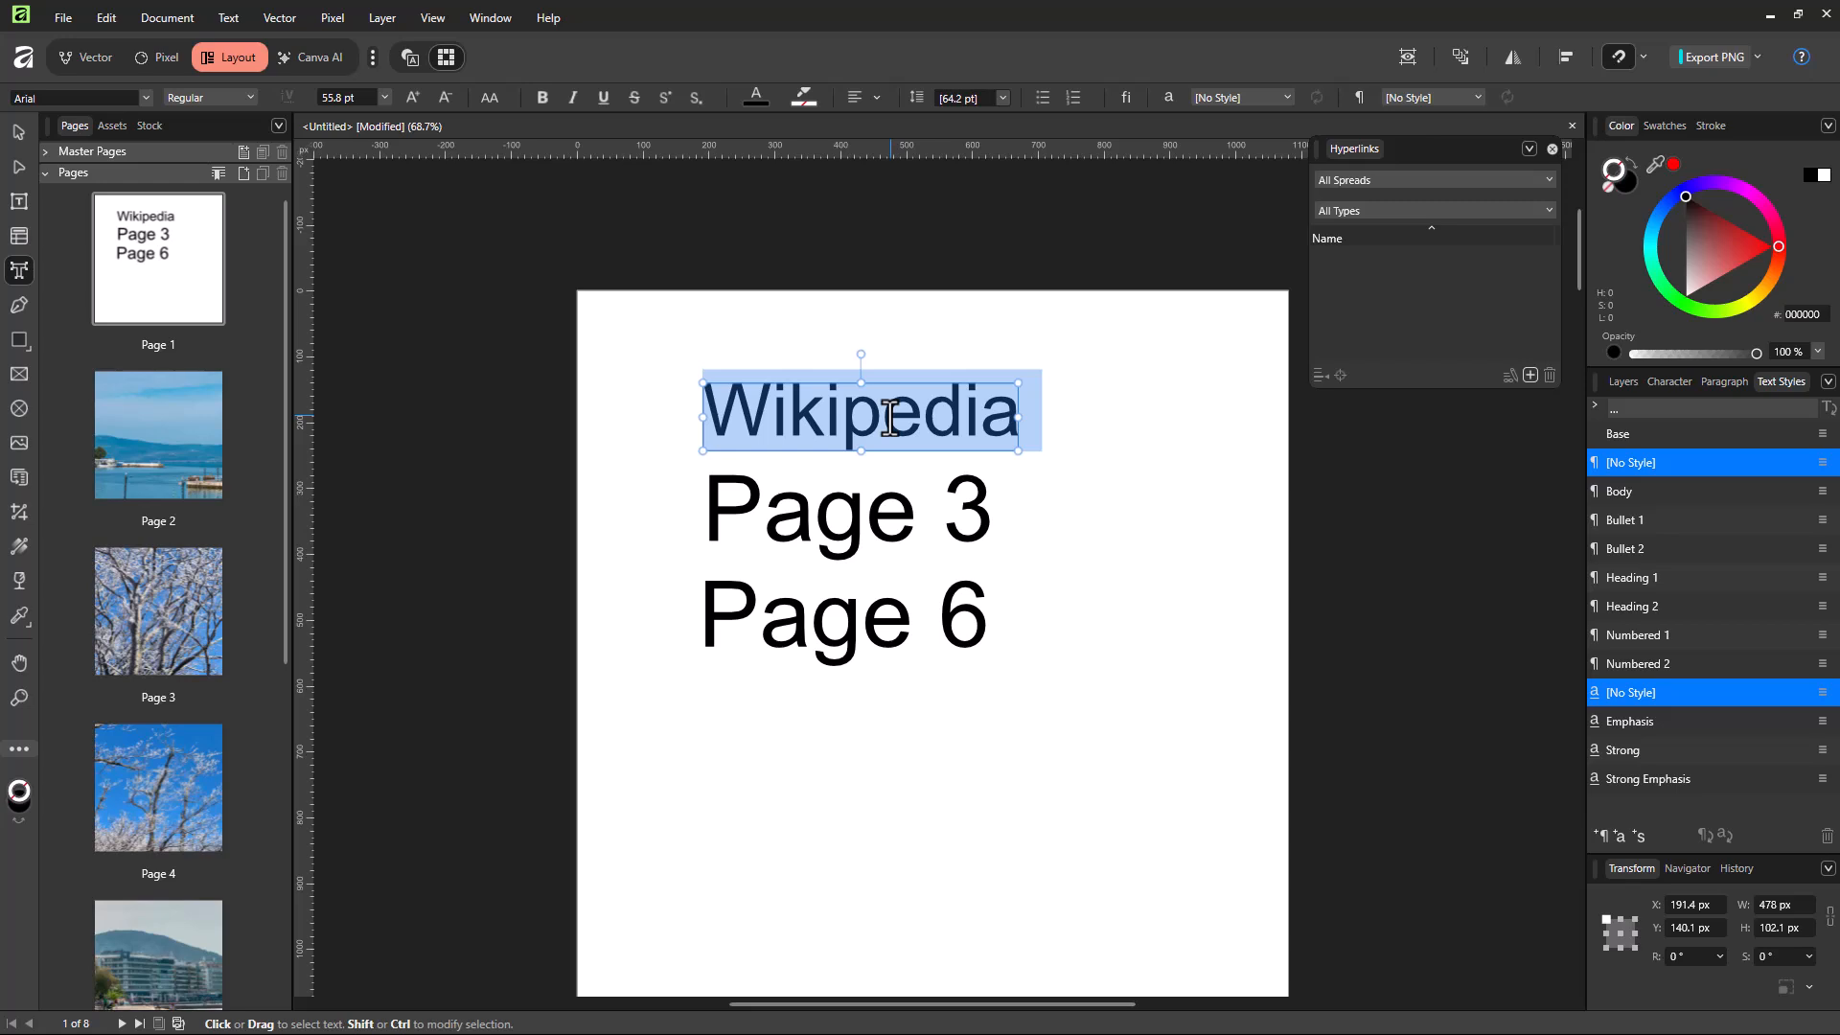
pyautogui.click(1530, 375)
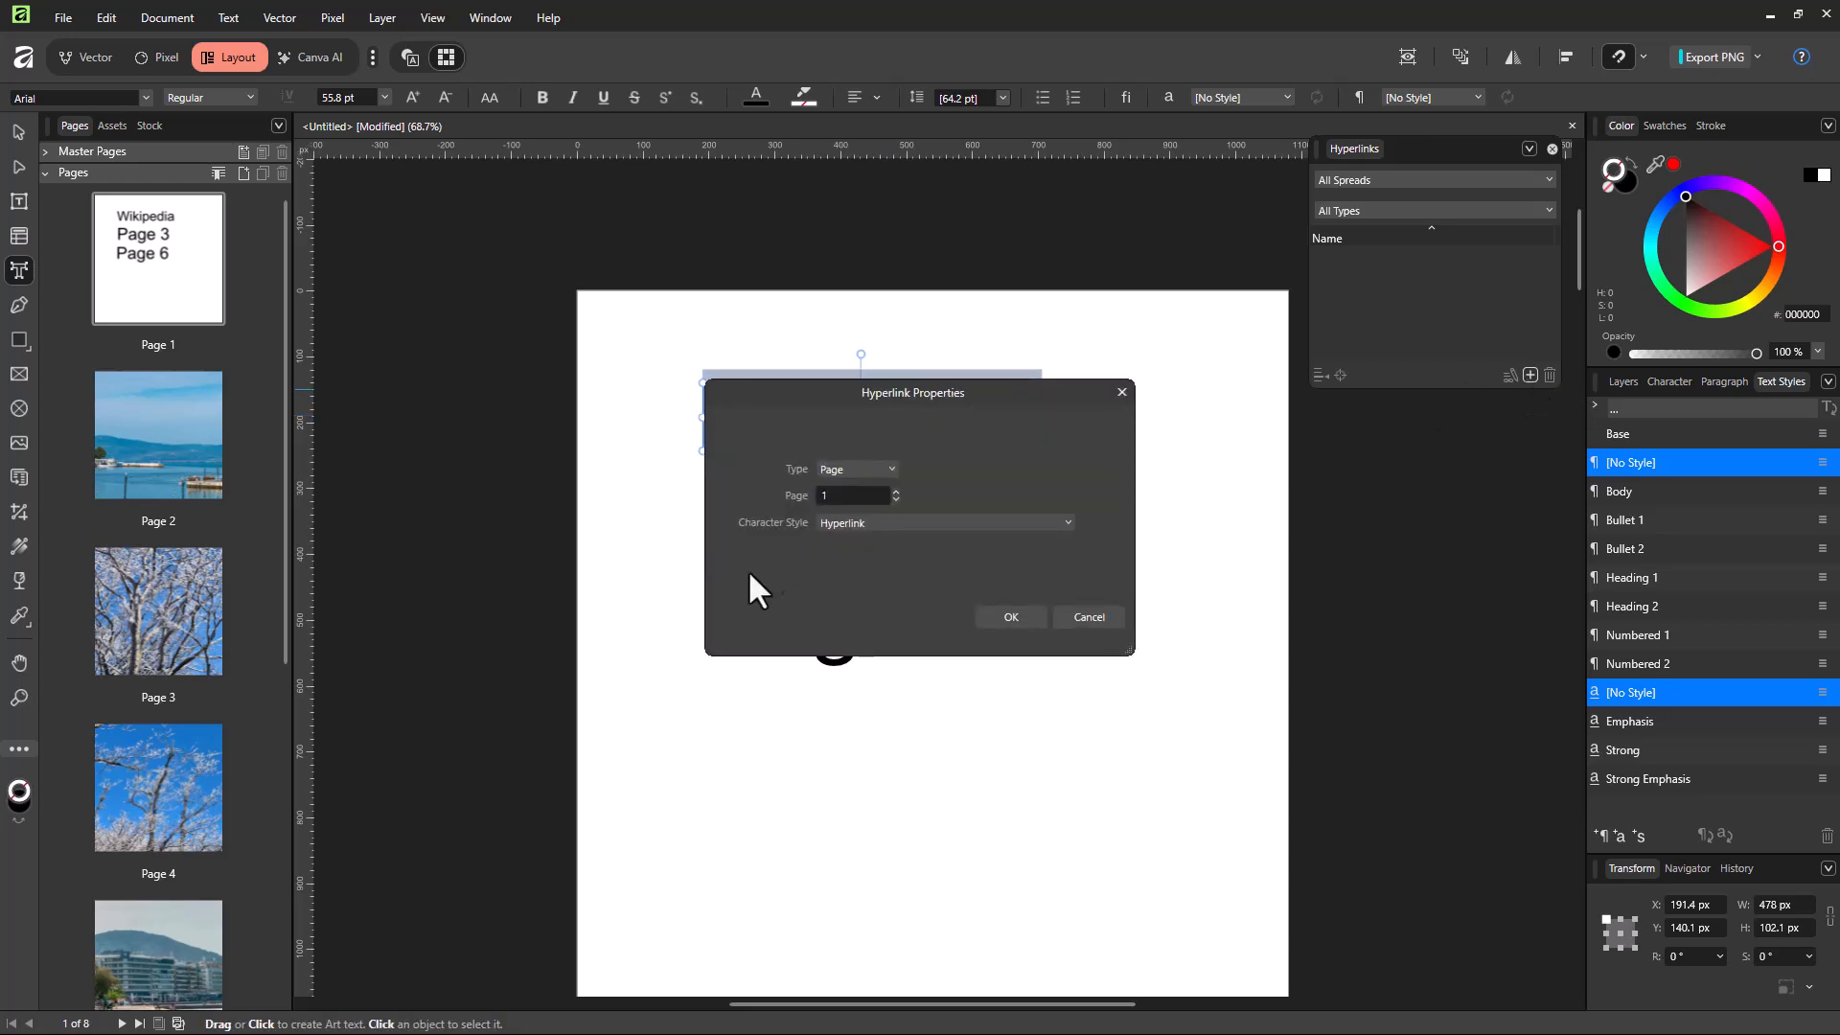
pyautogui.click(884, 472)
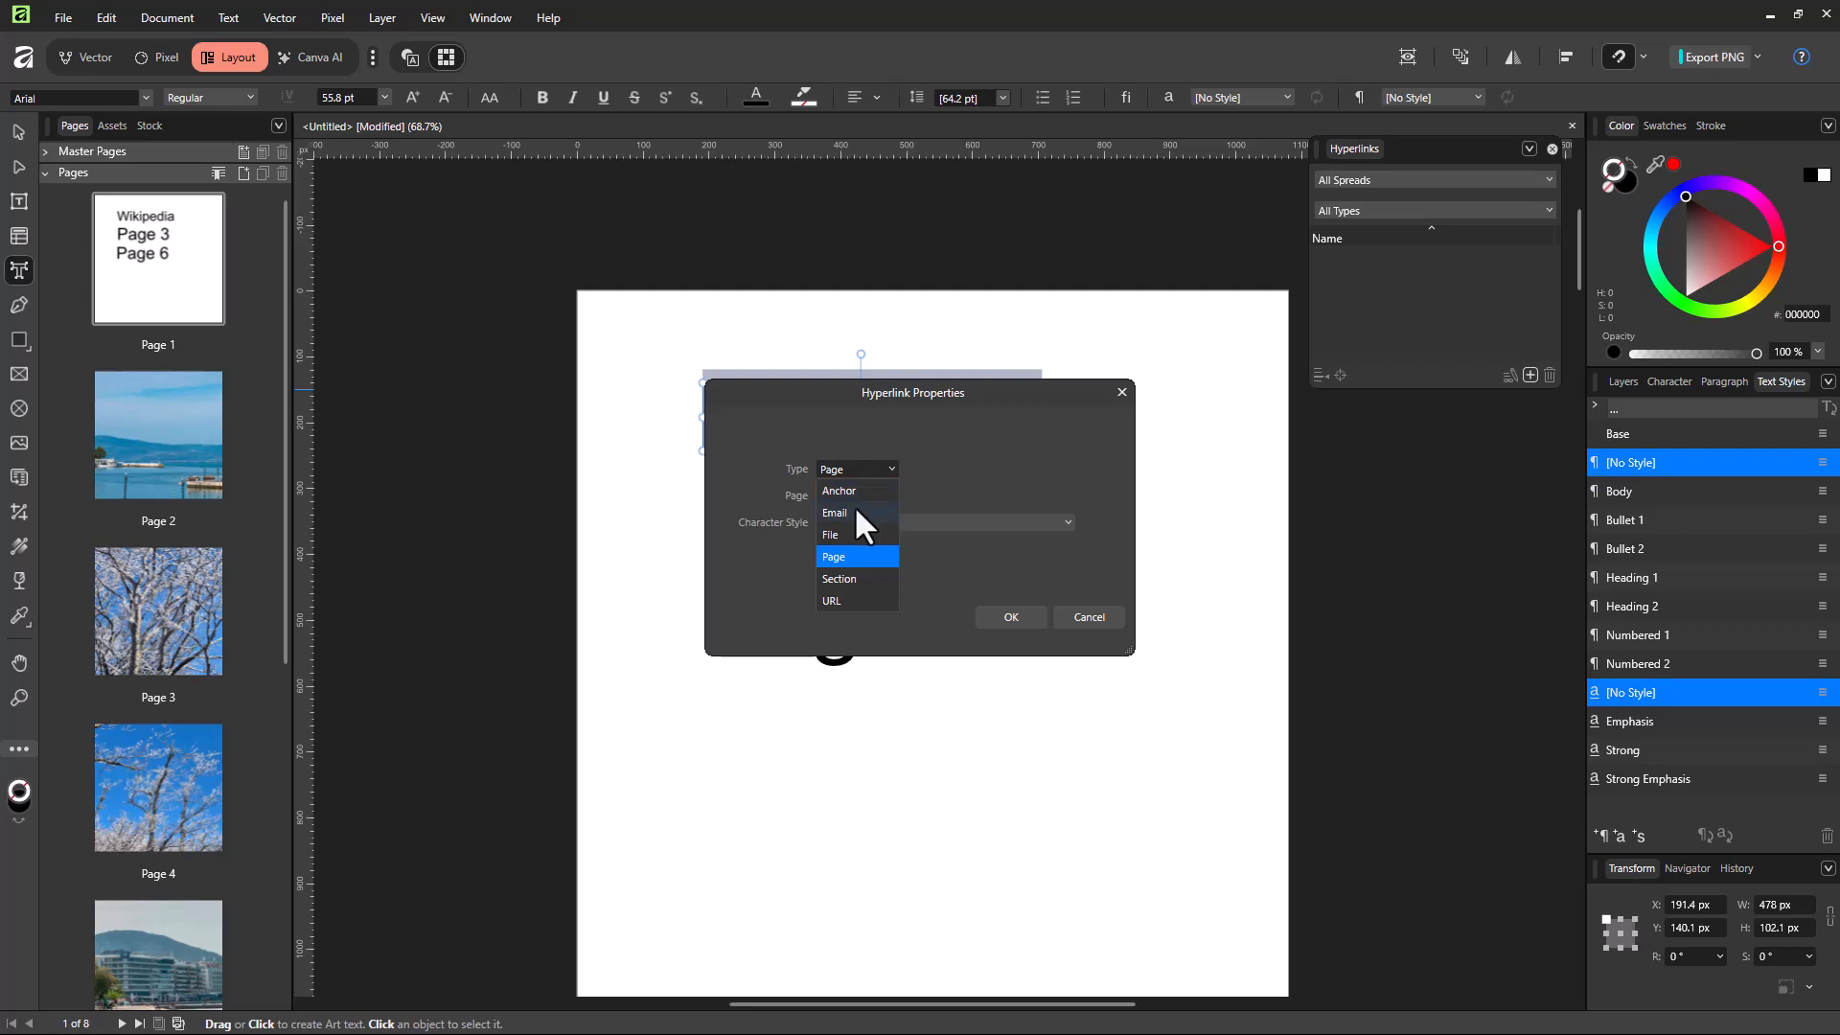
pyautogui.click(832, 600)
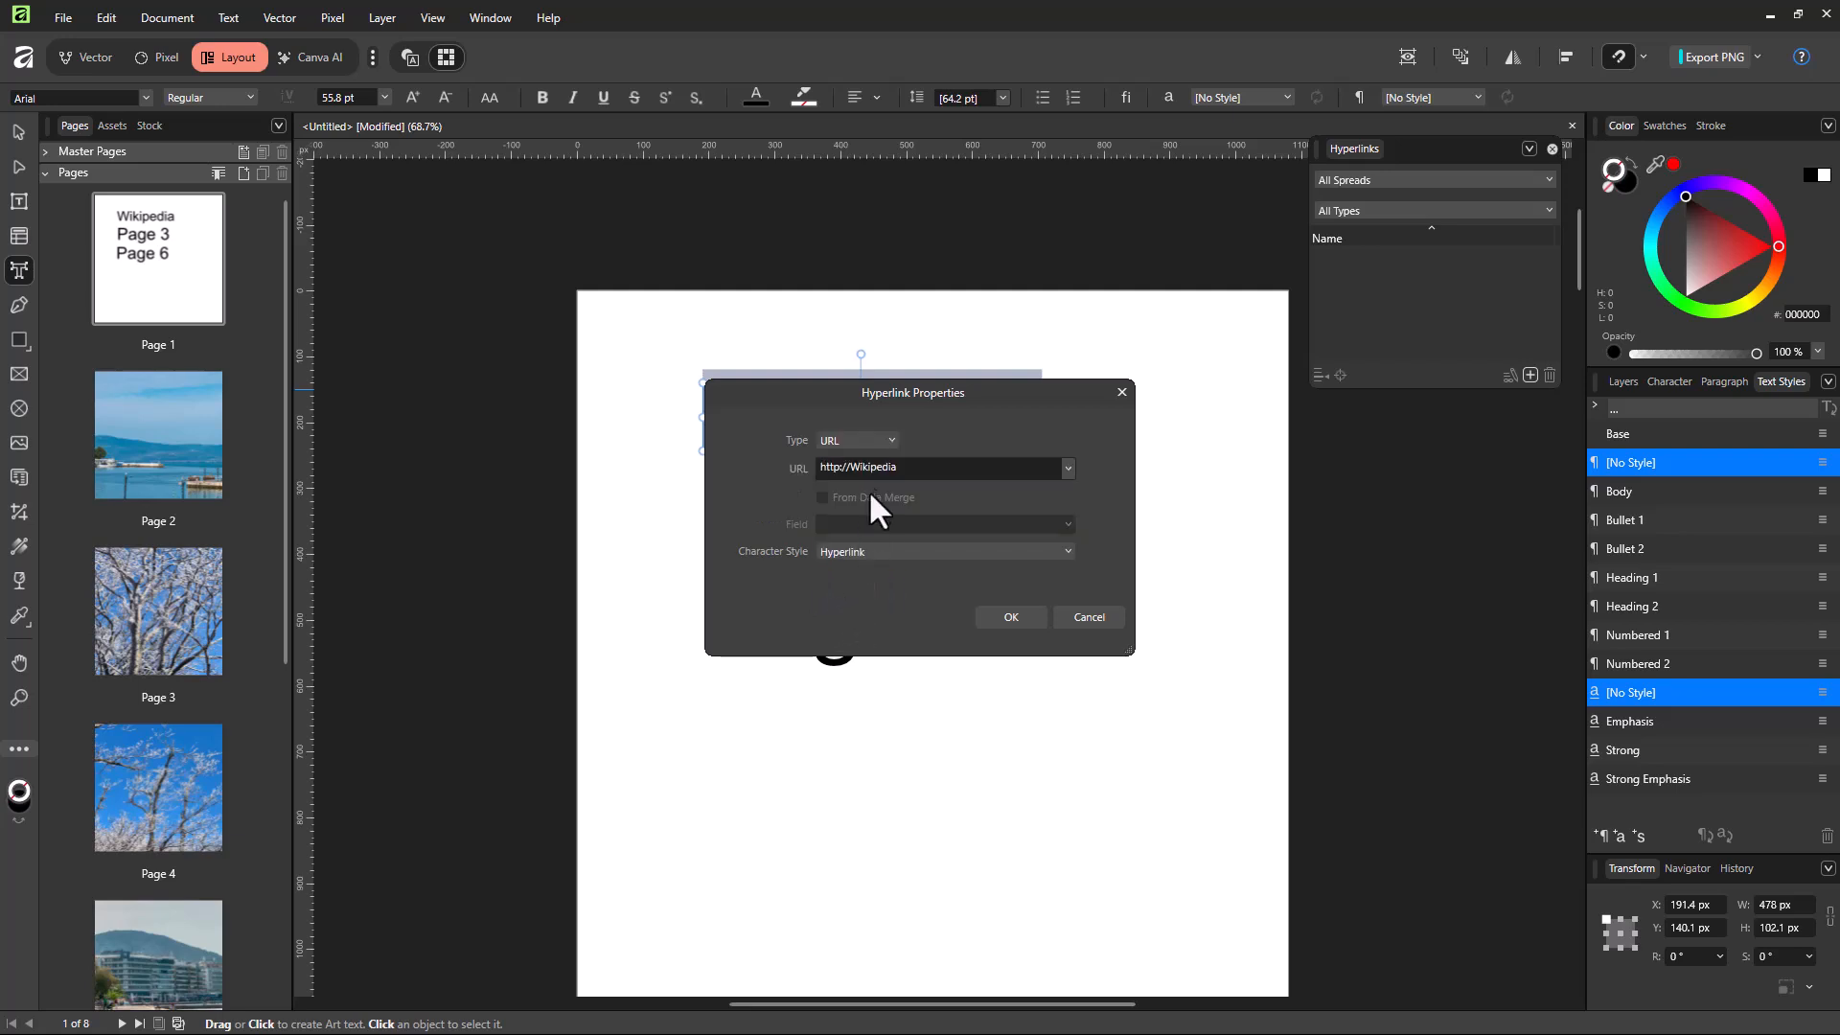
pyautogui.click(853, 466)
pyautogui.moveTo(848, 466); pyautogui.dragTo(943, 469)
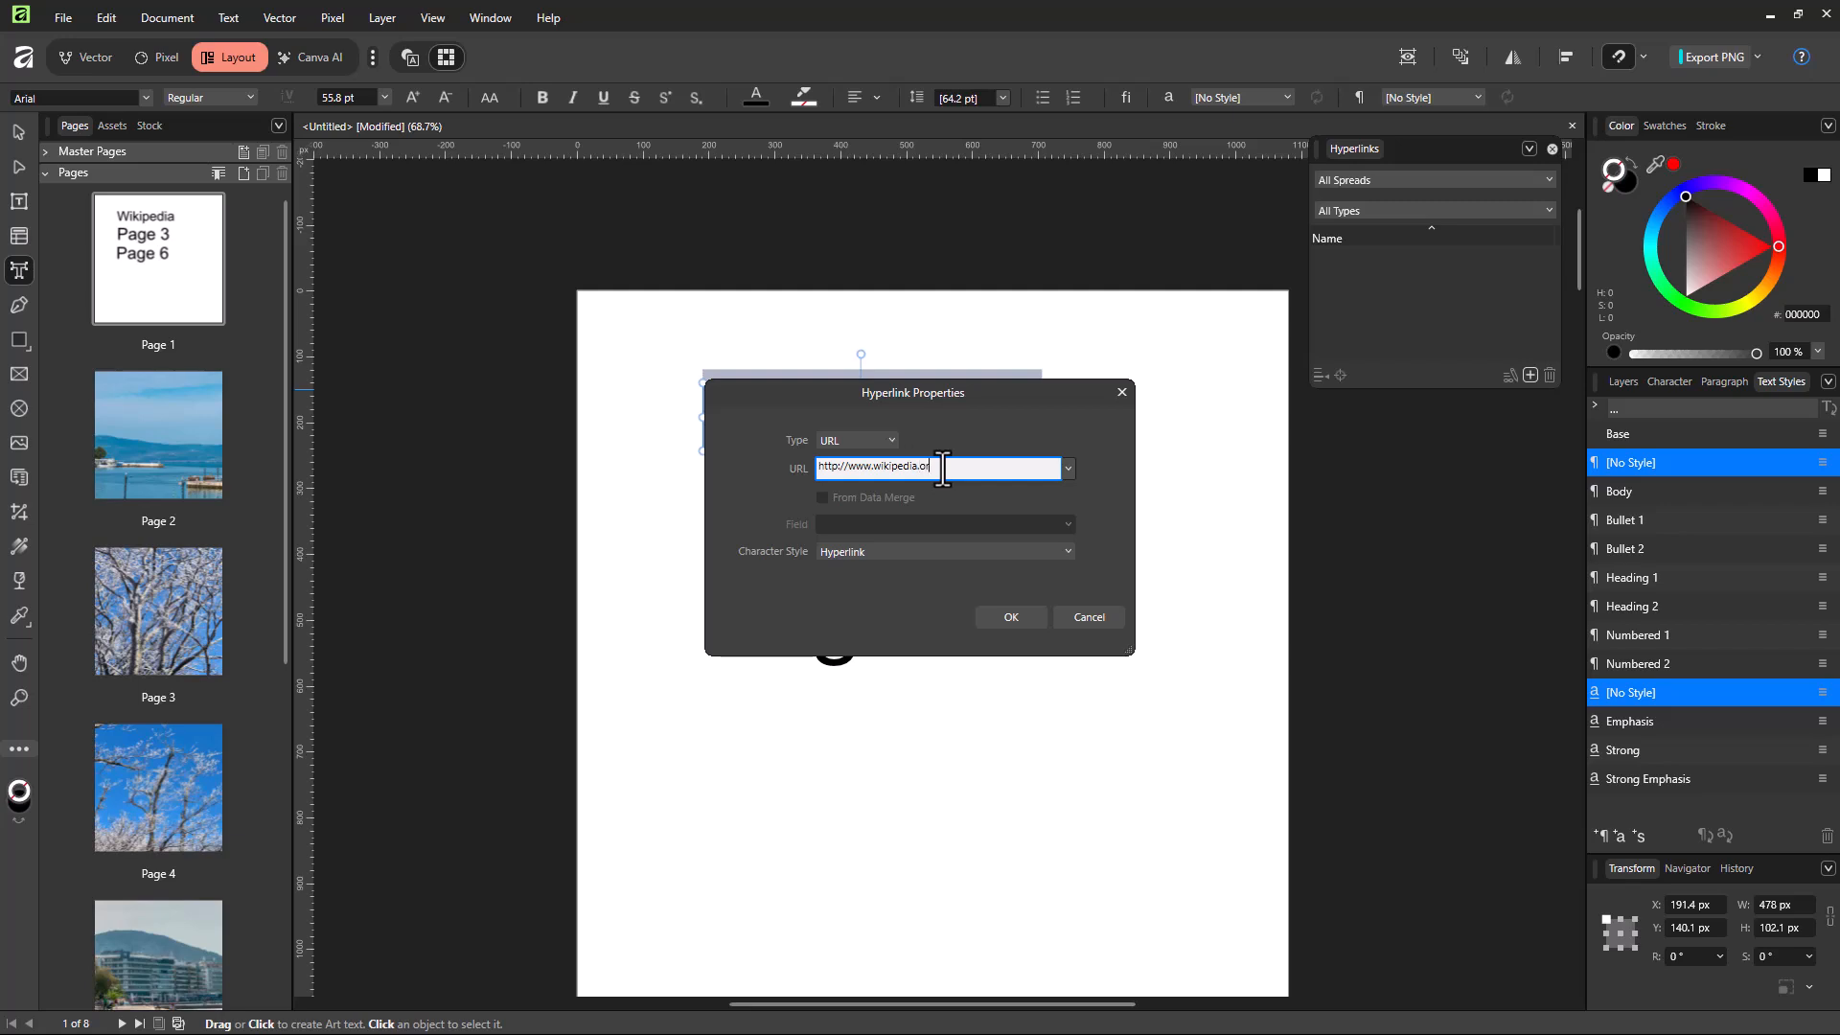
pyautogui.click(1004, 615)
# - Add a Page-type hyperlink to the "Page 3" text that targets page 3 of the document
pyautogui.tripleClick(927, 525)
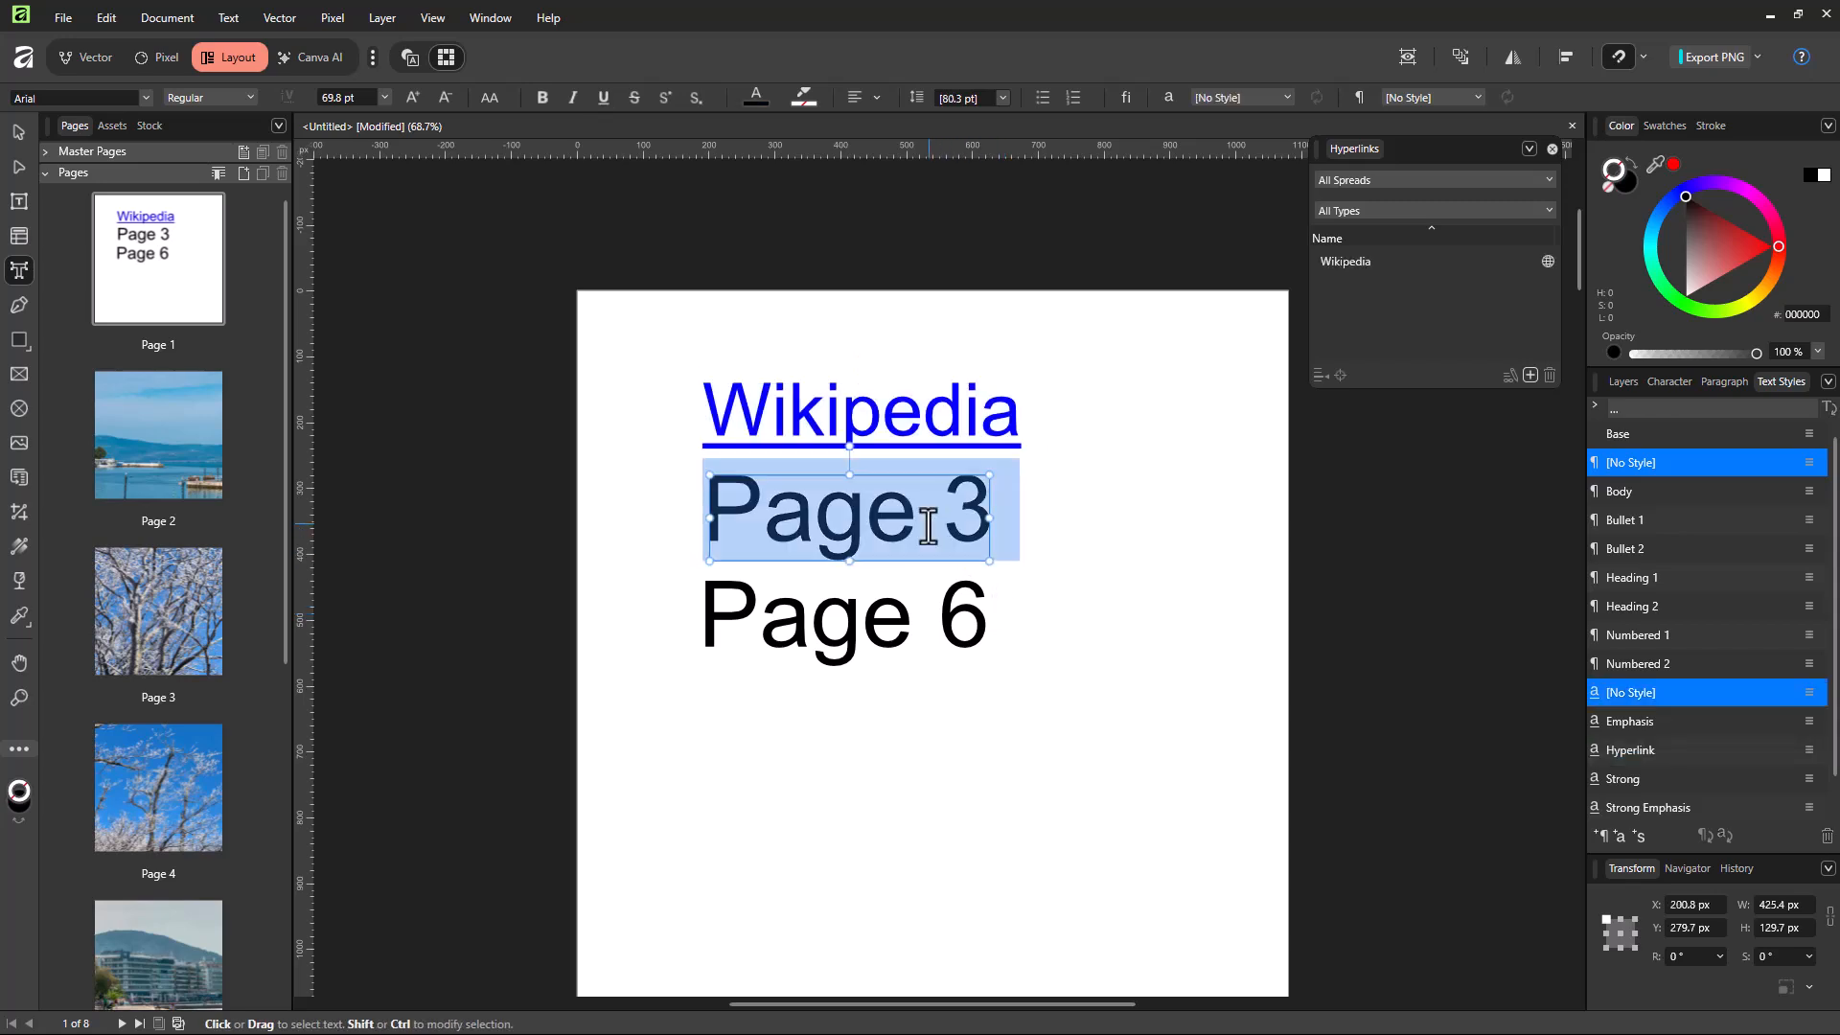
pyautogui.click(1529, 375)
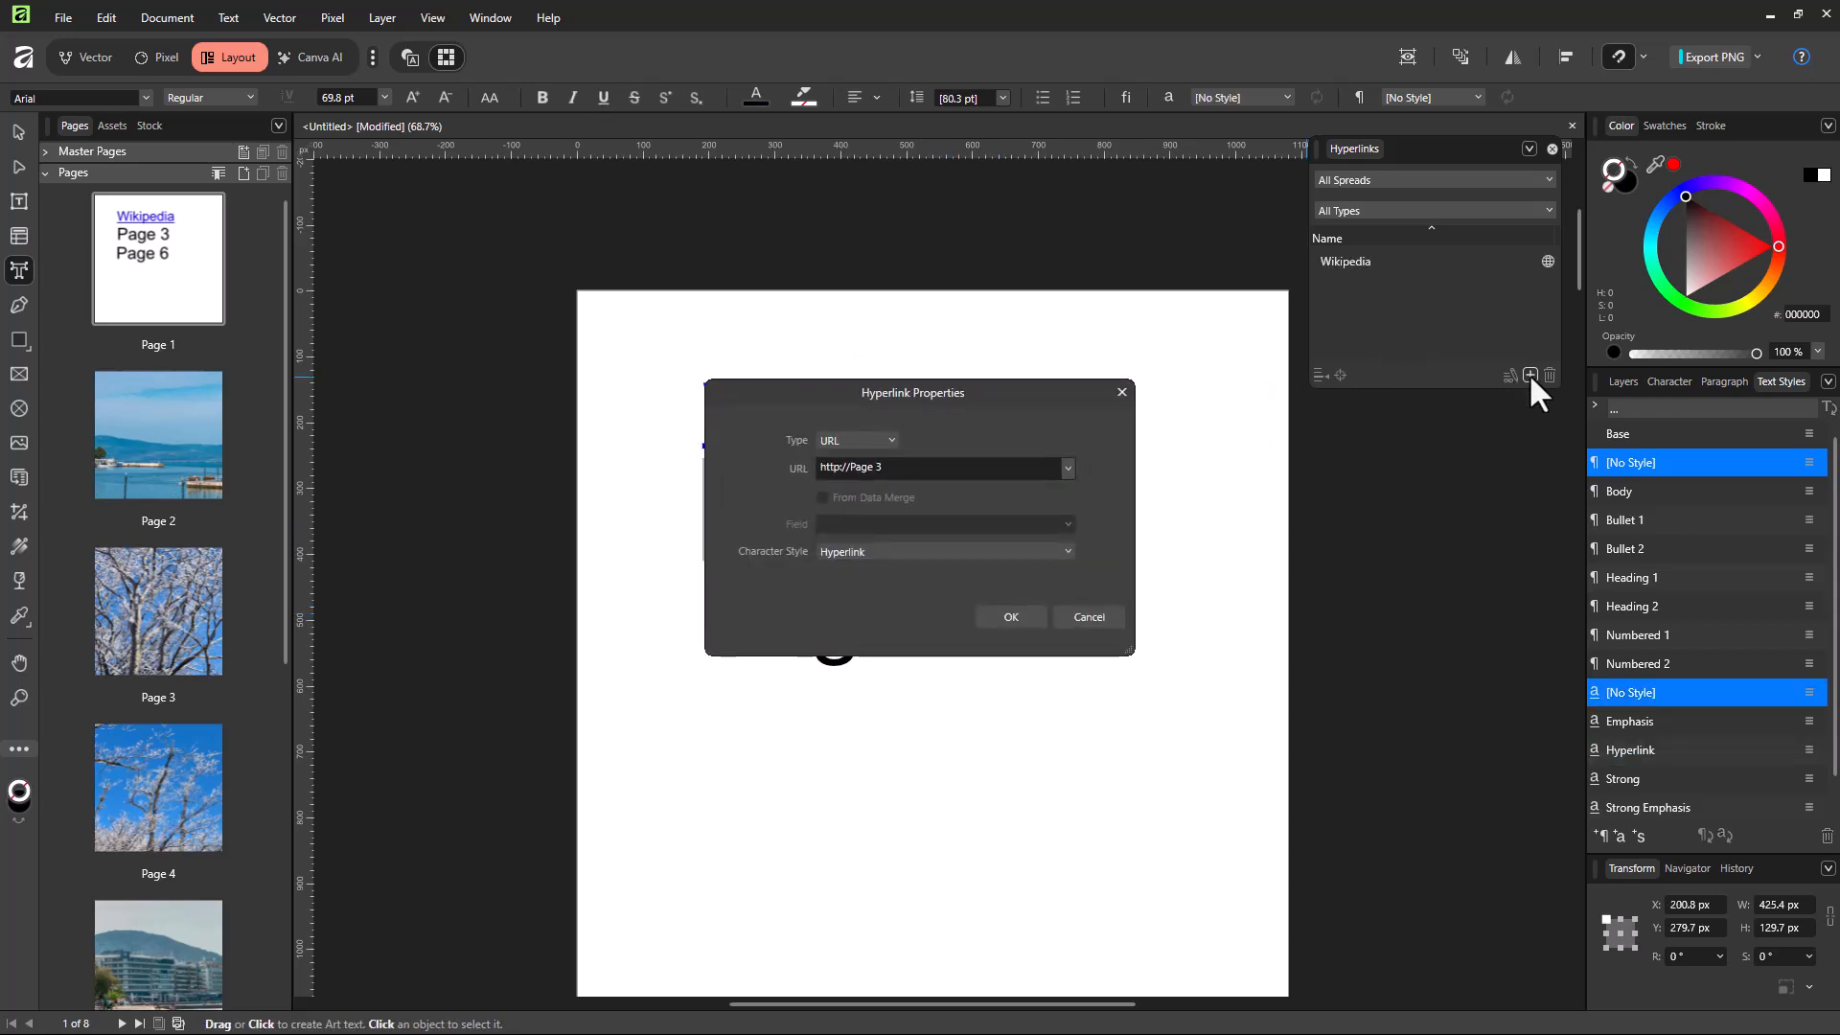
pyautogui.click(877, 441)
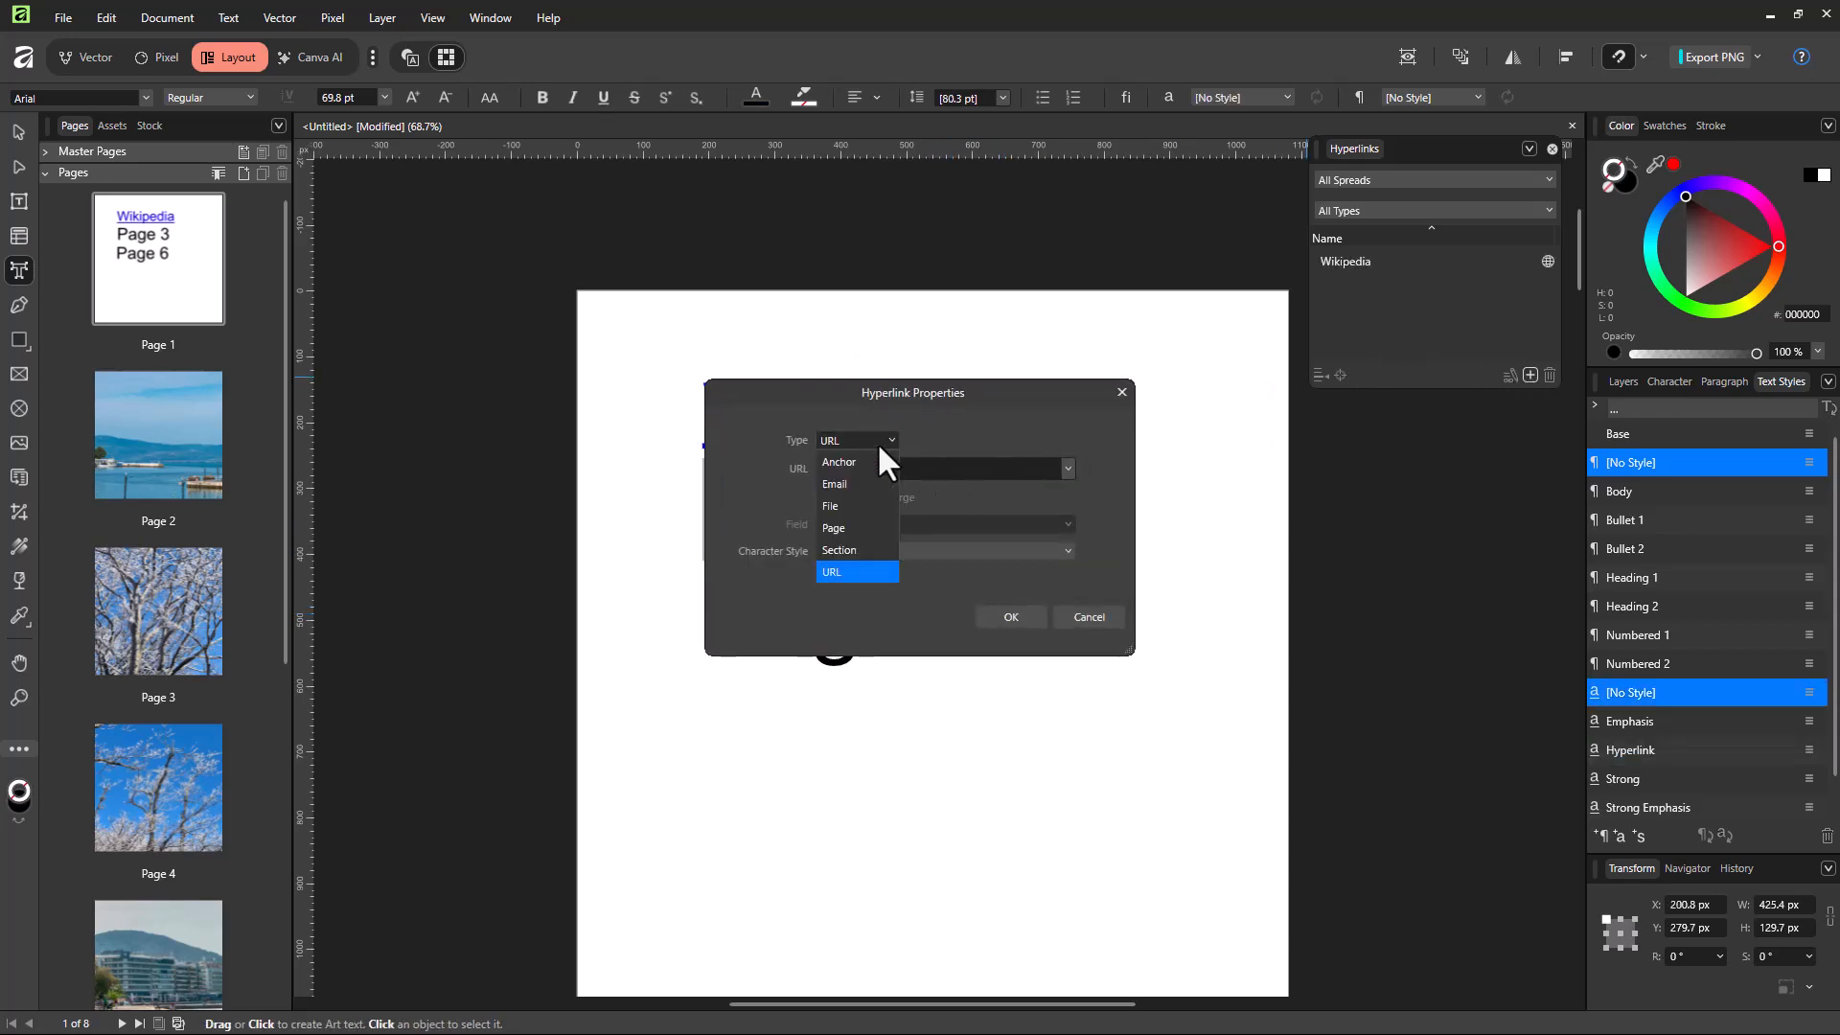
pyautogui.click(863, 529)
pyautogui.moveTo(926, 395); pyautogui.dragTo(1307, 427)
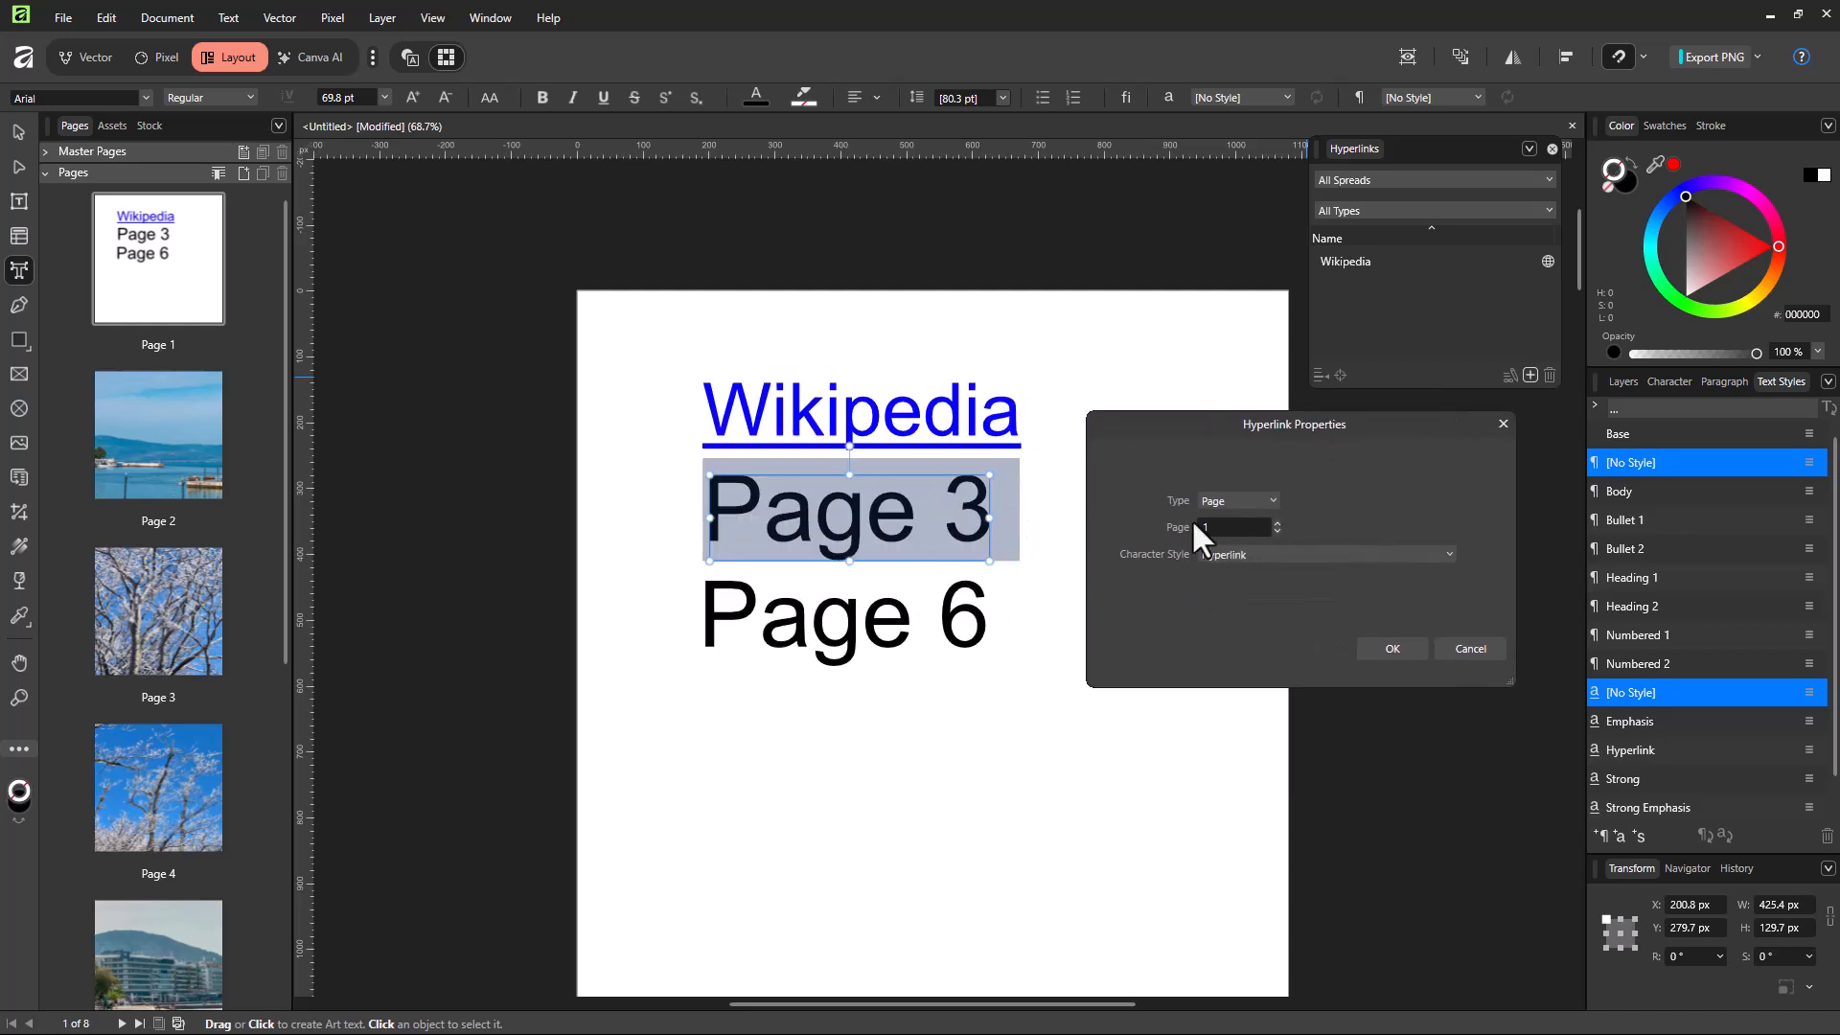
pyautogui.click(1275, 522)
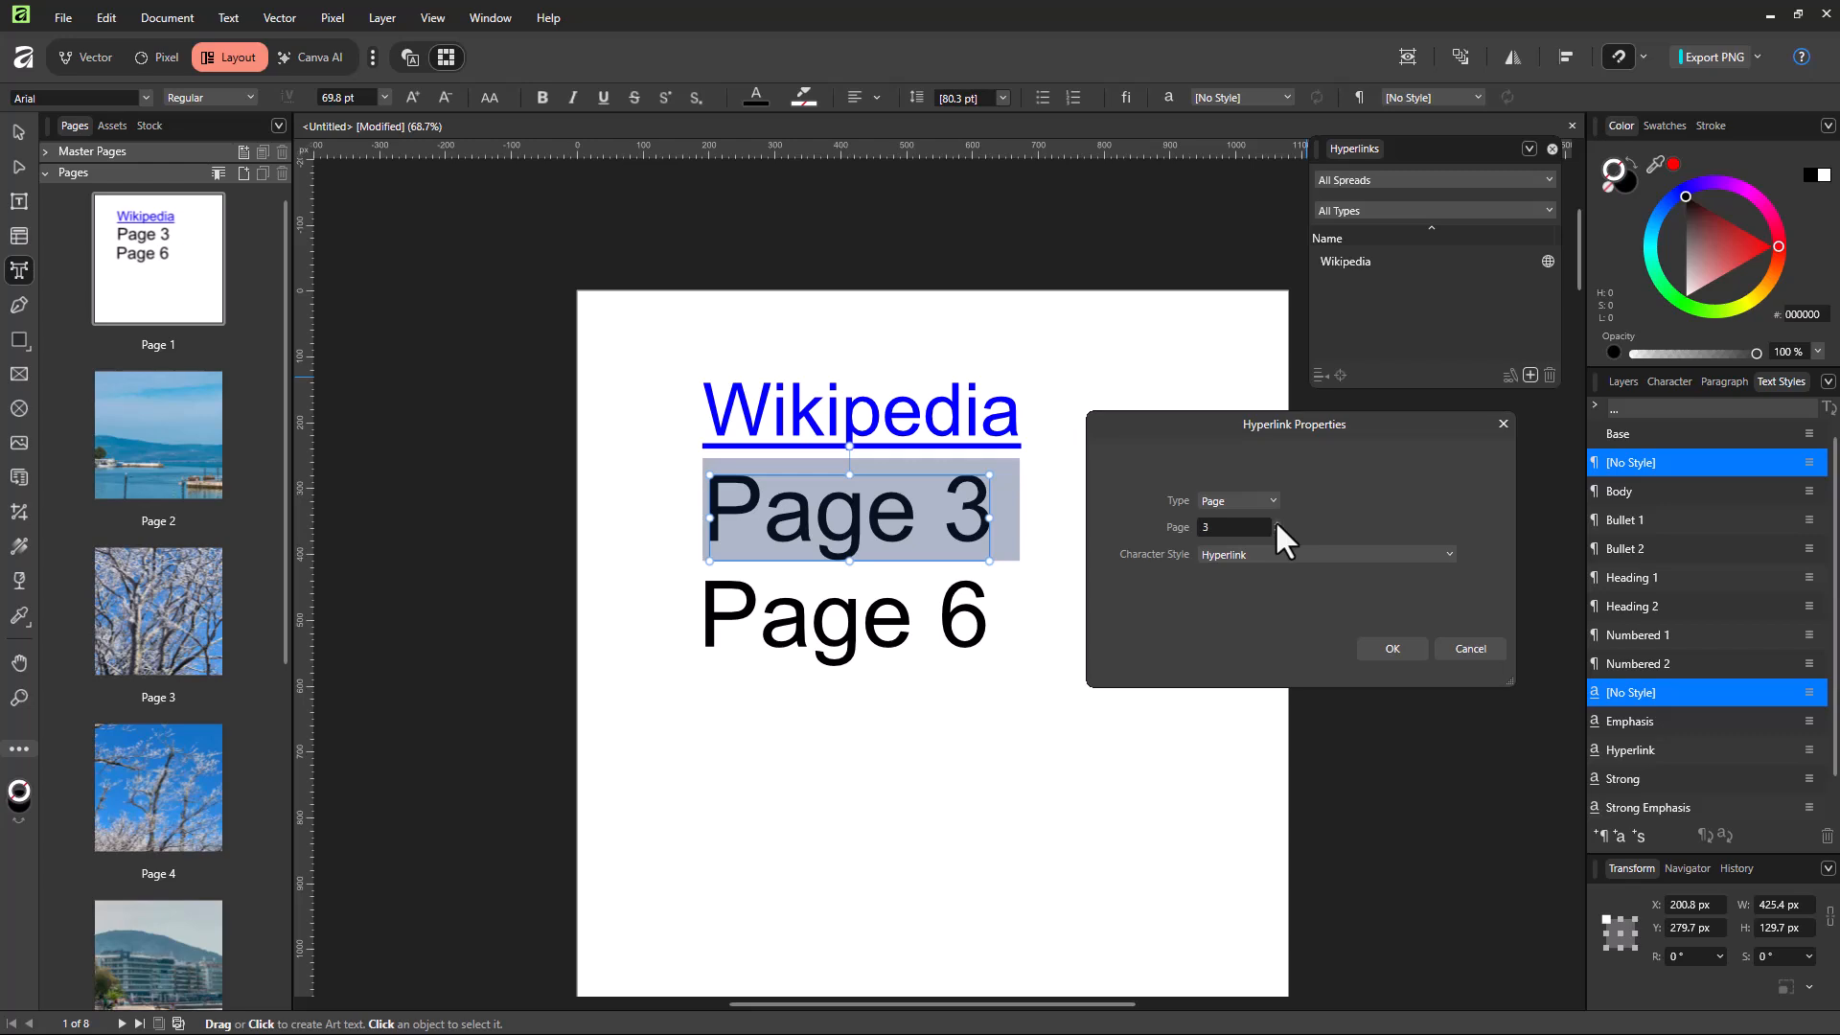
pyautogui.click(1393, 649)
# - Add a Page-type hyperlink to the "Page 6" text that targets page 6 of the document
pyautogui.doubleClick(863, 597)
pyautogui.click(863, 598)
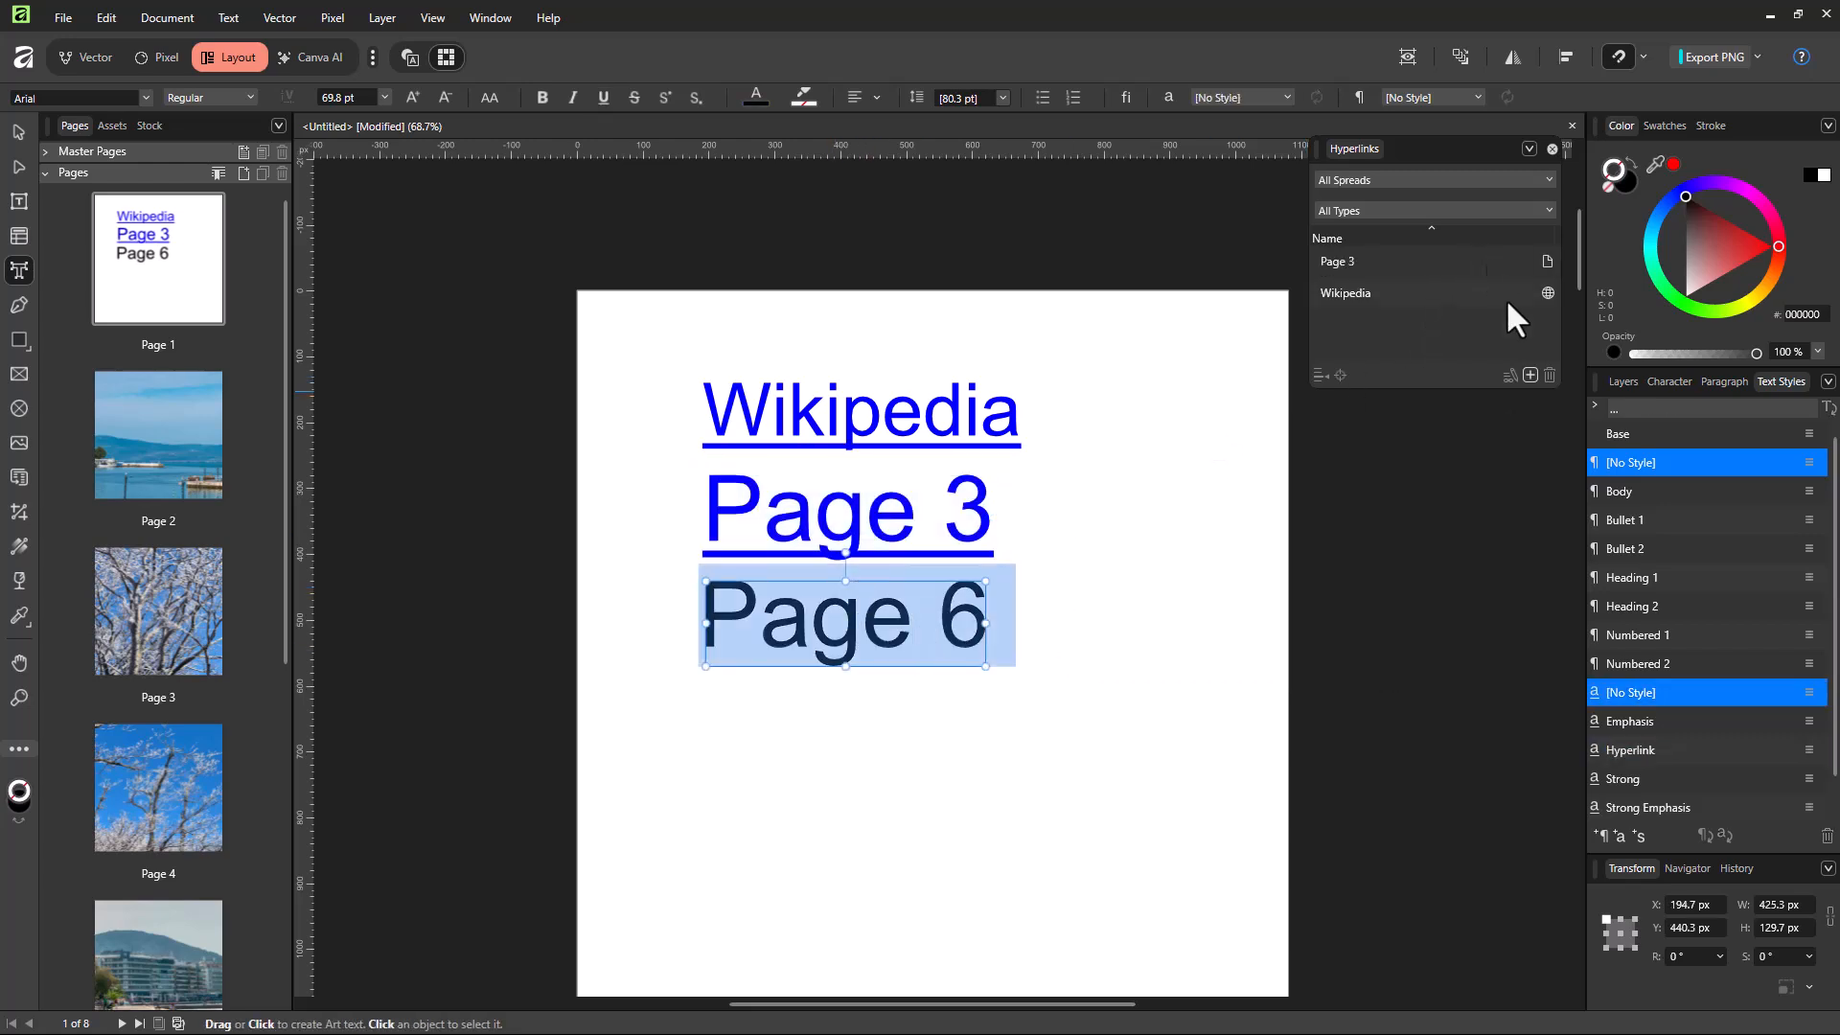
pyautogui.click(1530, 373)
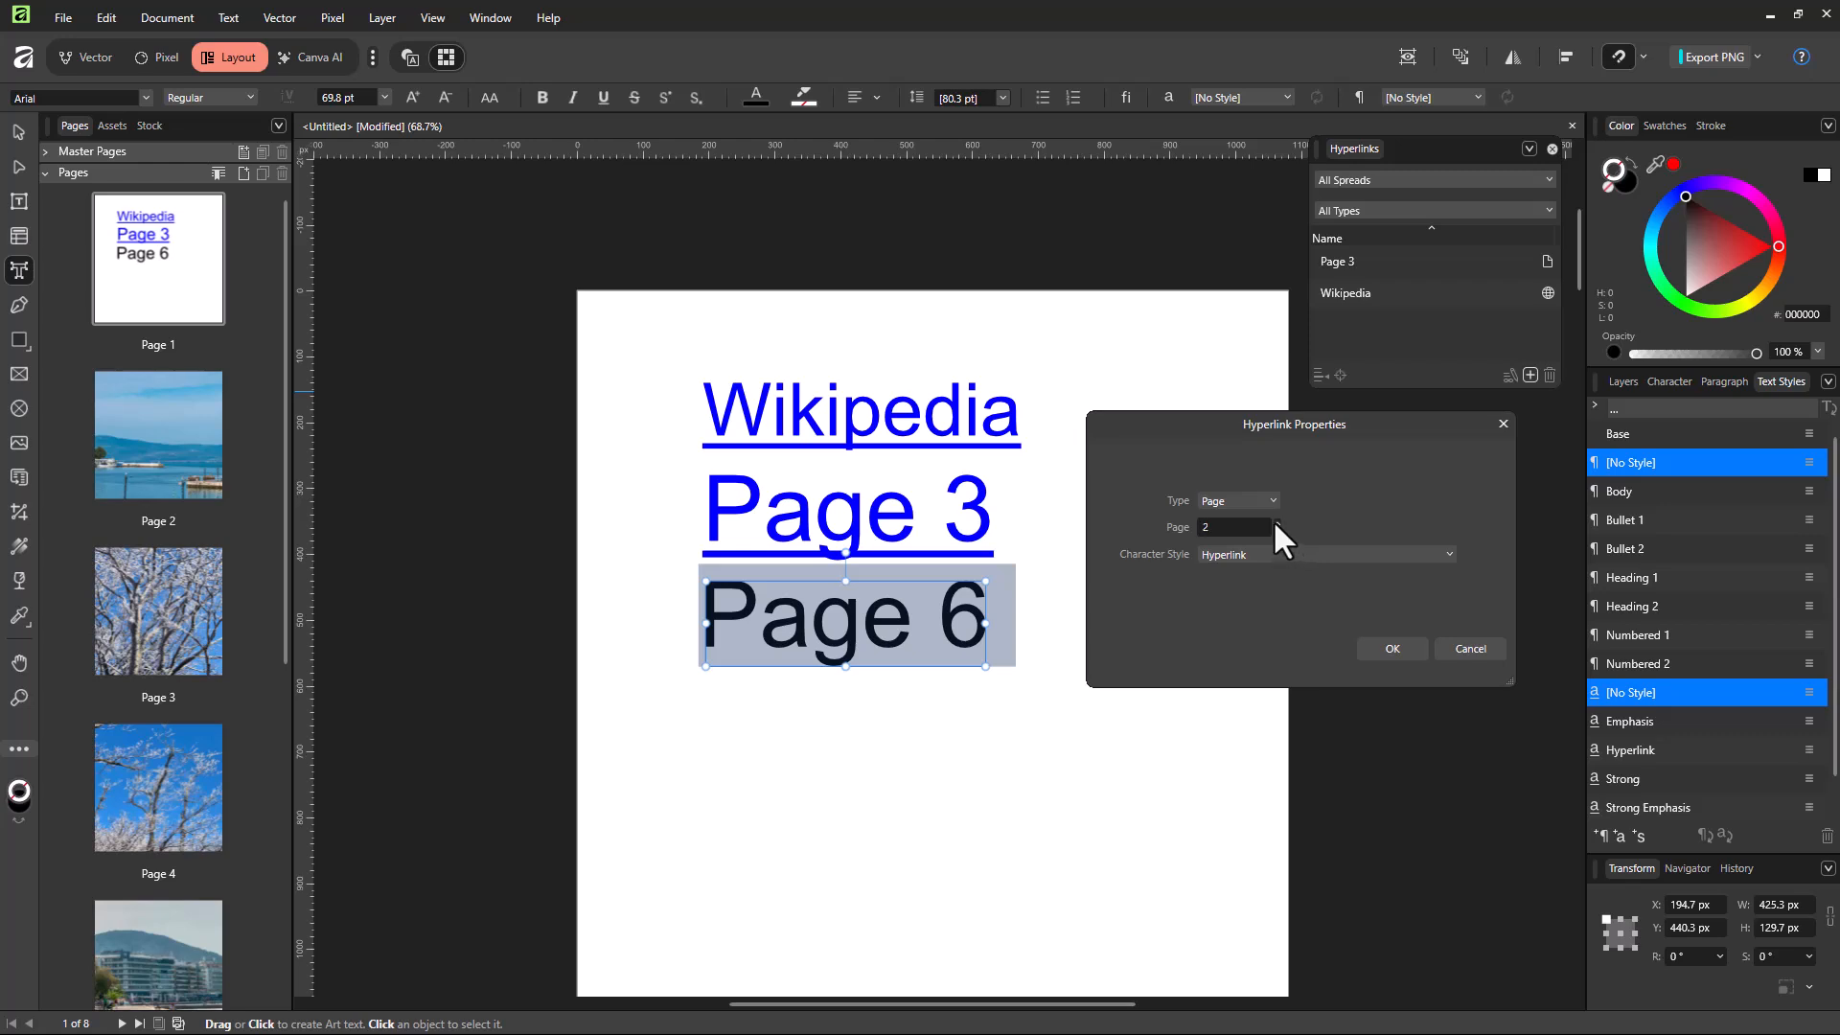
pyautogui.click(1394, 649)
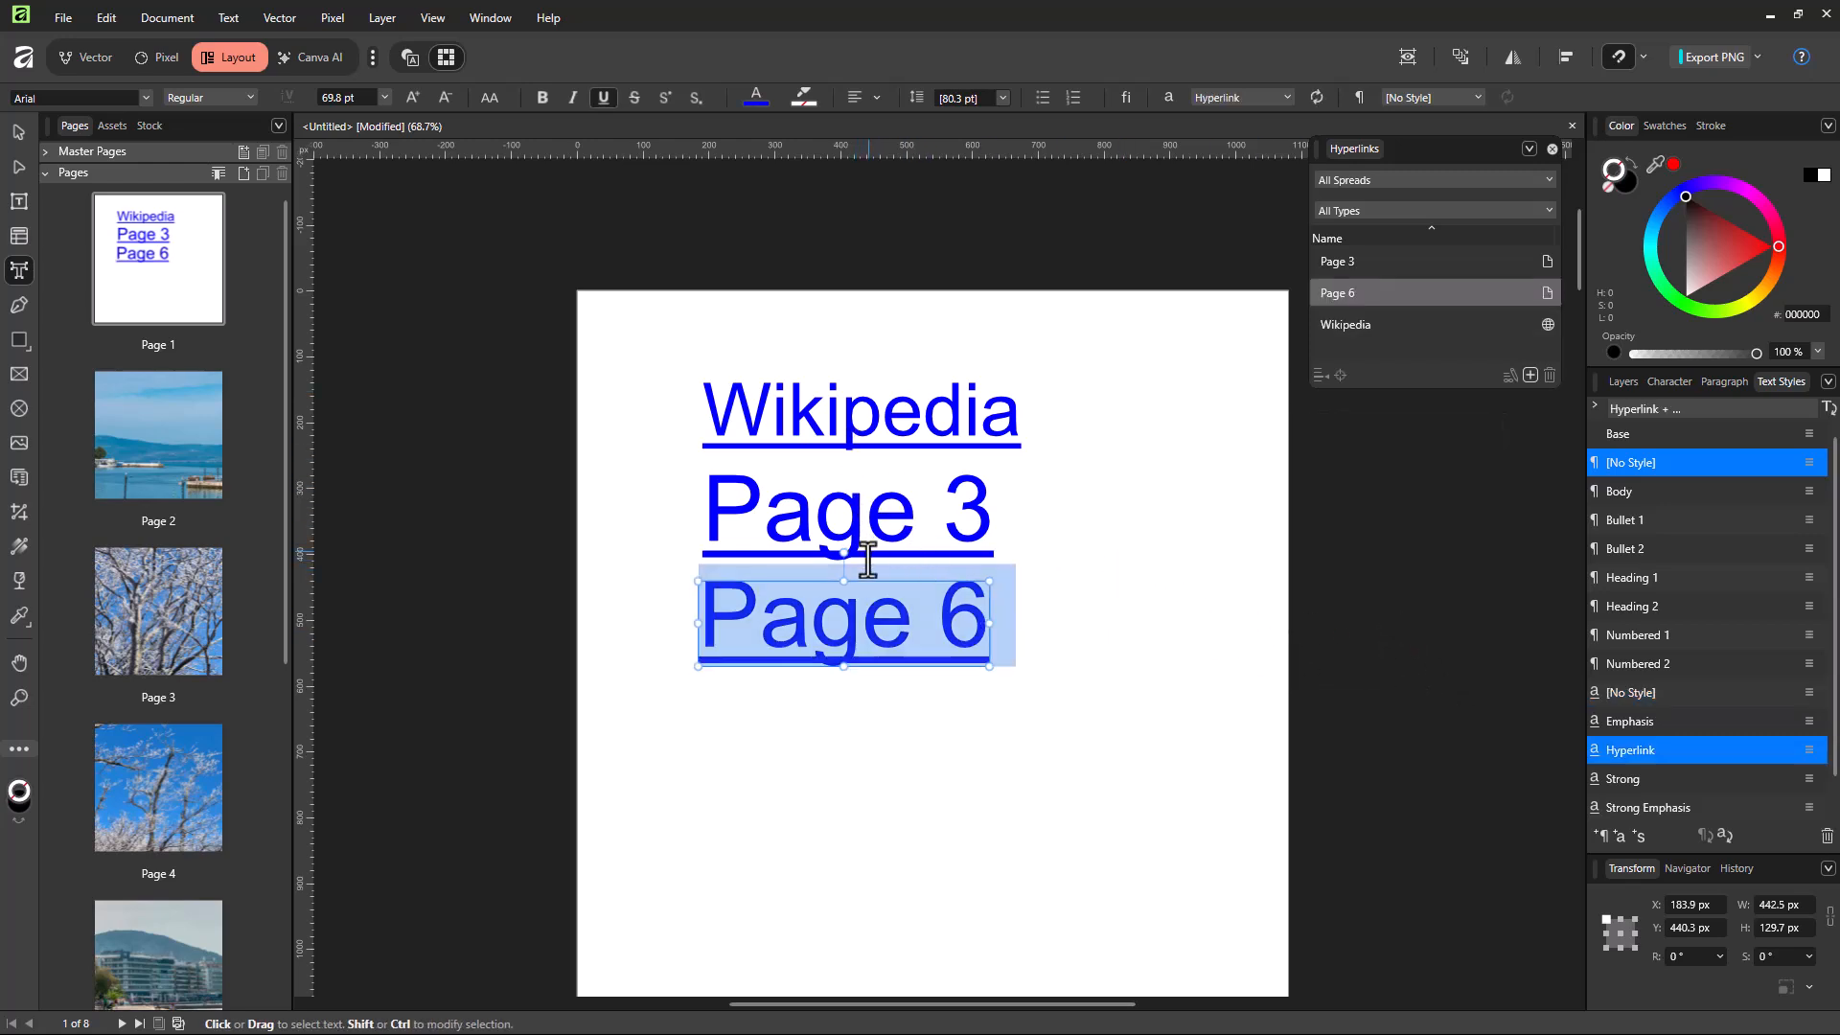
# - Recolor the Wikipedia link text to orange, about RGB 247, 130, 0
pyautogui.tripleClick(846, 403)
pyautogui.click(756, 97)
pyautogui.moveTo(663, 278)
pyautogui.mouseDown()
pyautogui.moveTo(629, 307)
pyautogui.moveTo(640, 267)
pyautogui.mouseUp()
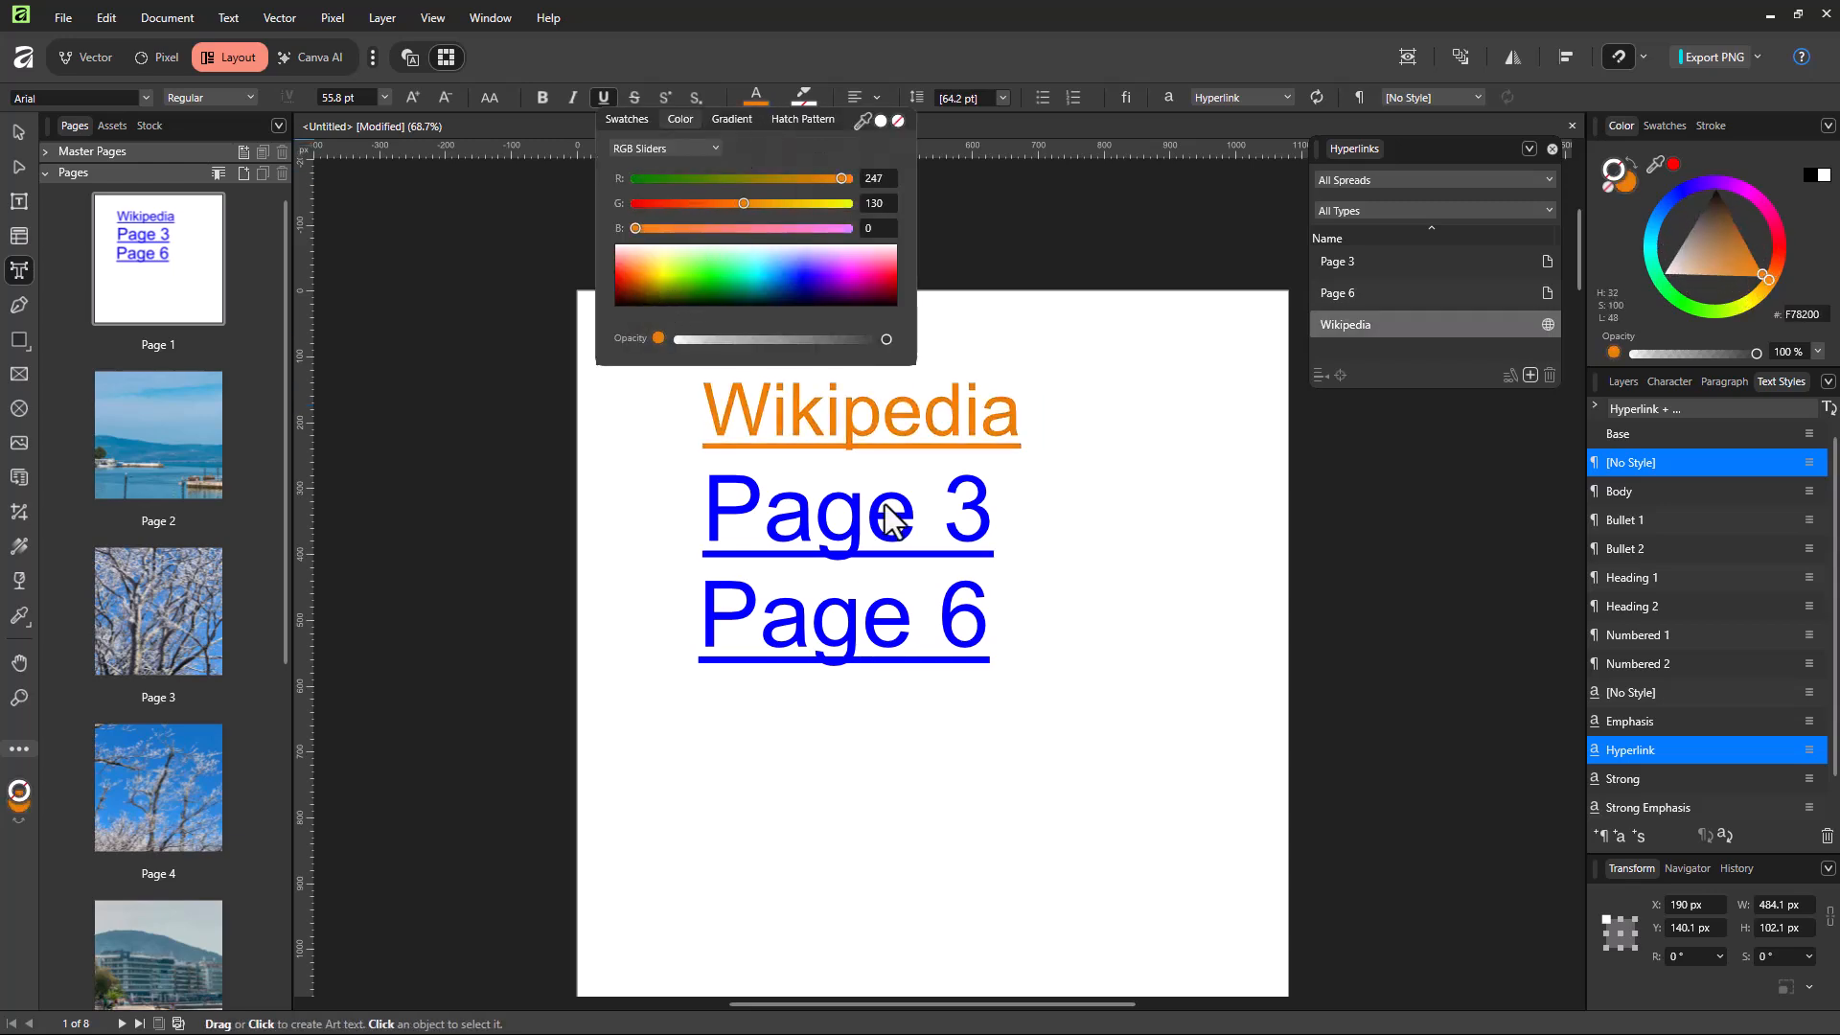
pyautogui.click(848, 404)
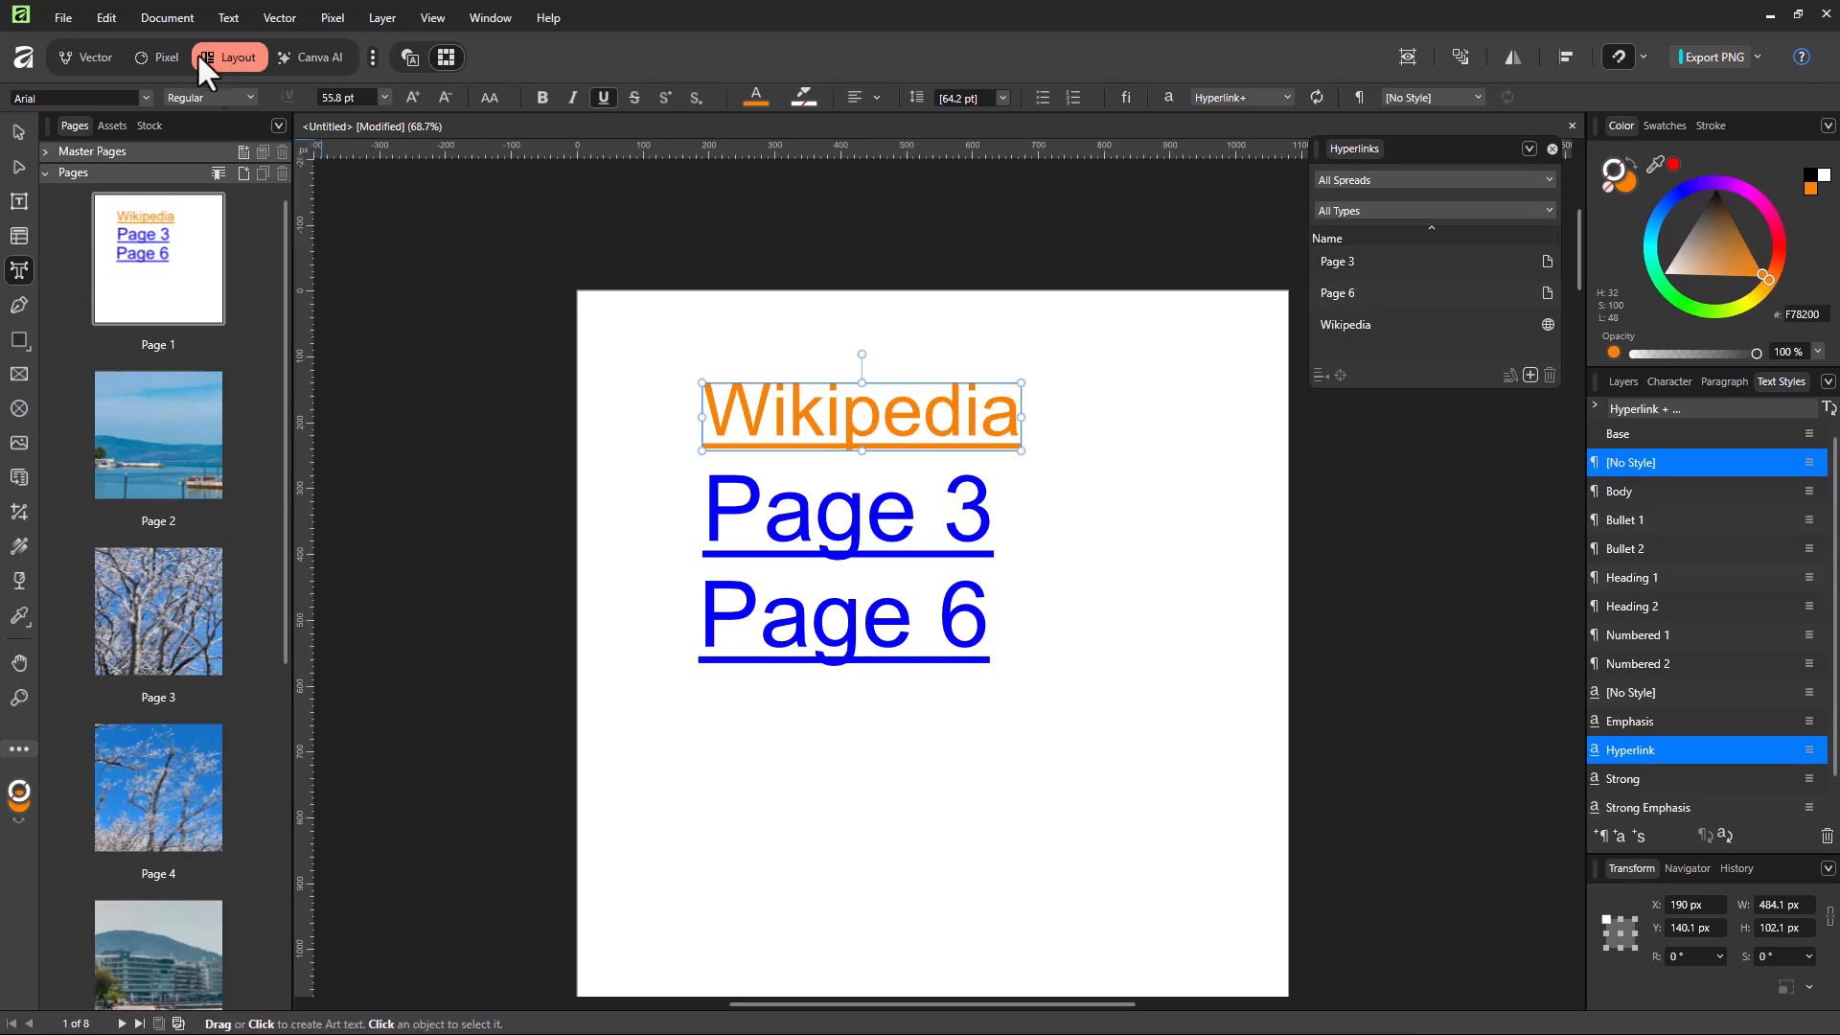
# - Set up a PDF export of the document using the PDF (digital - small size) preset
pyautogui.click(71, 14)
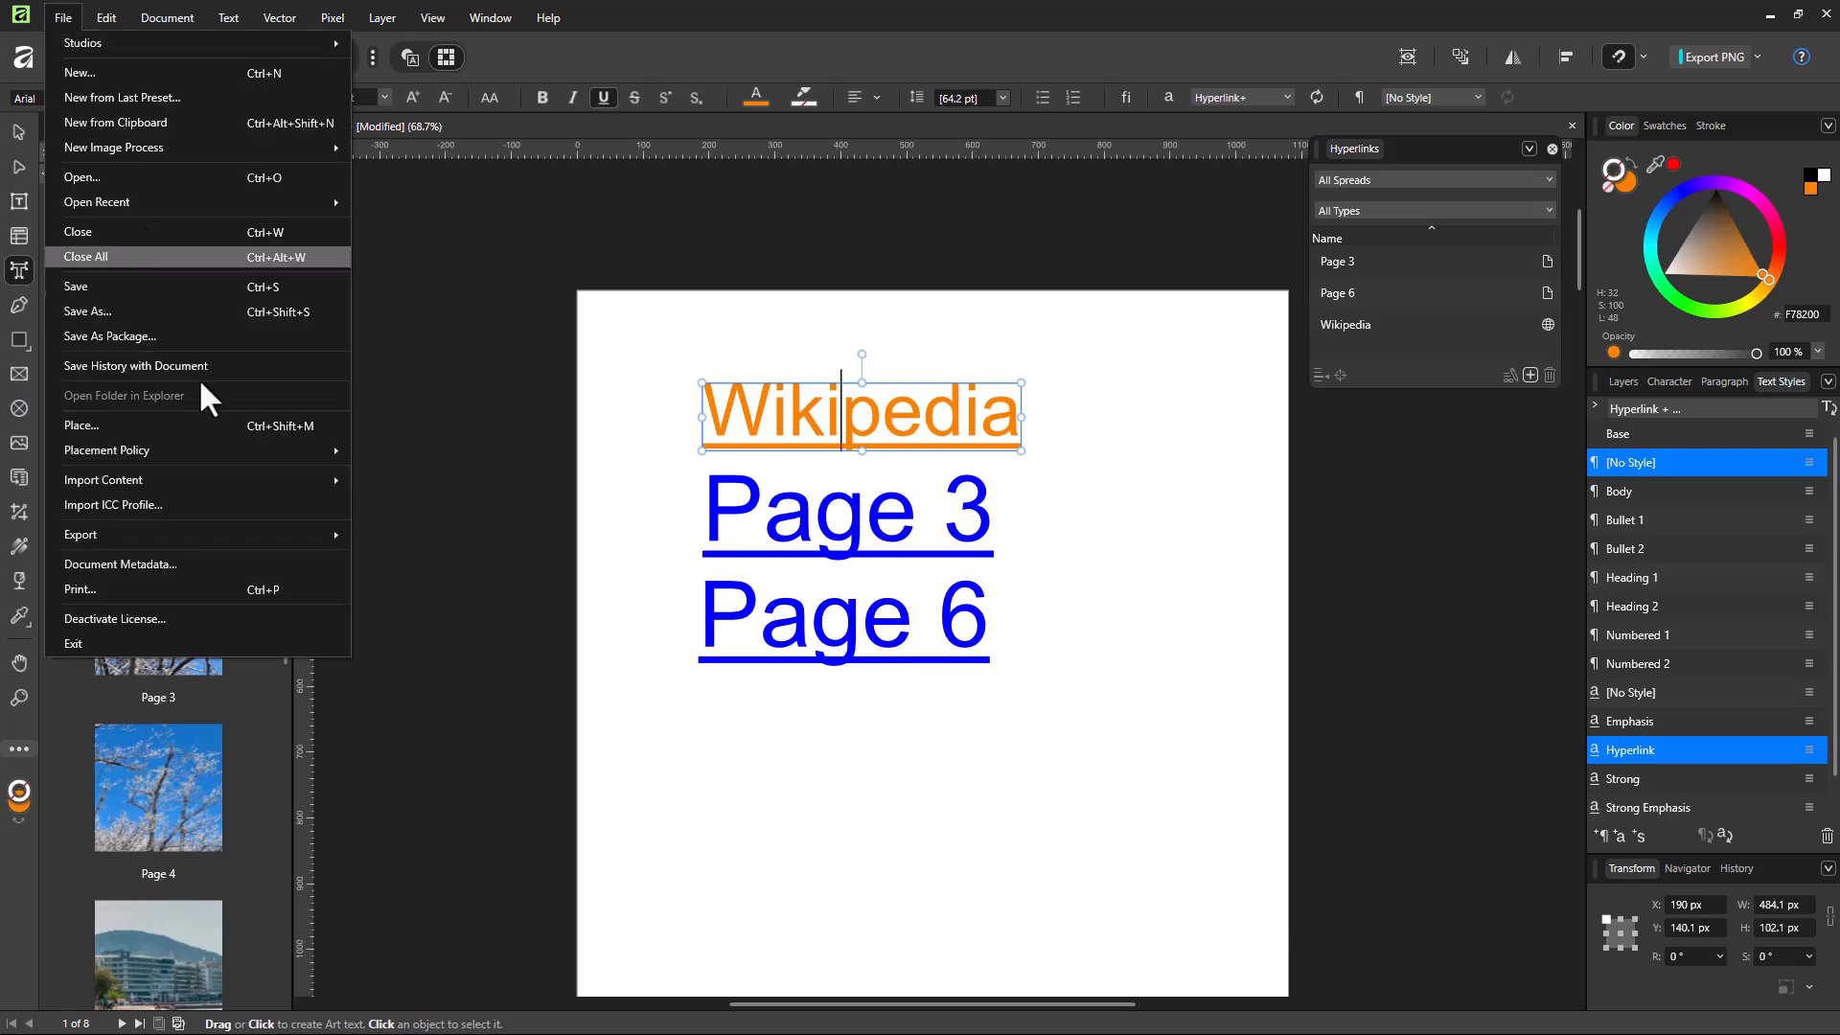
pyautogui.moveTo(205, 529)
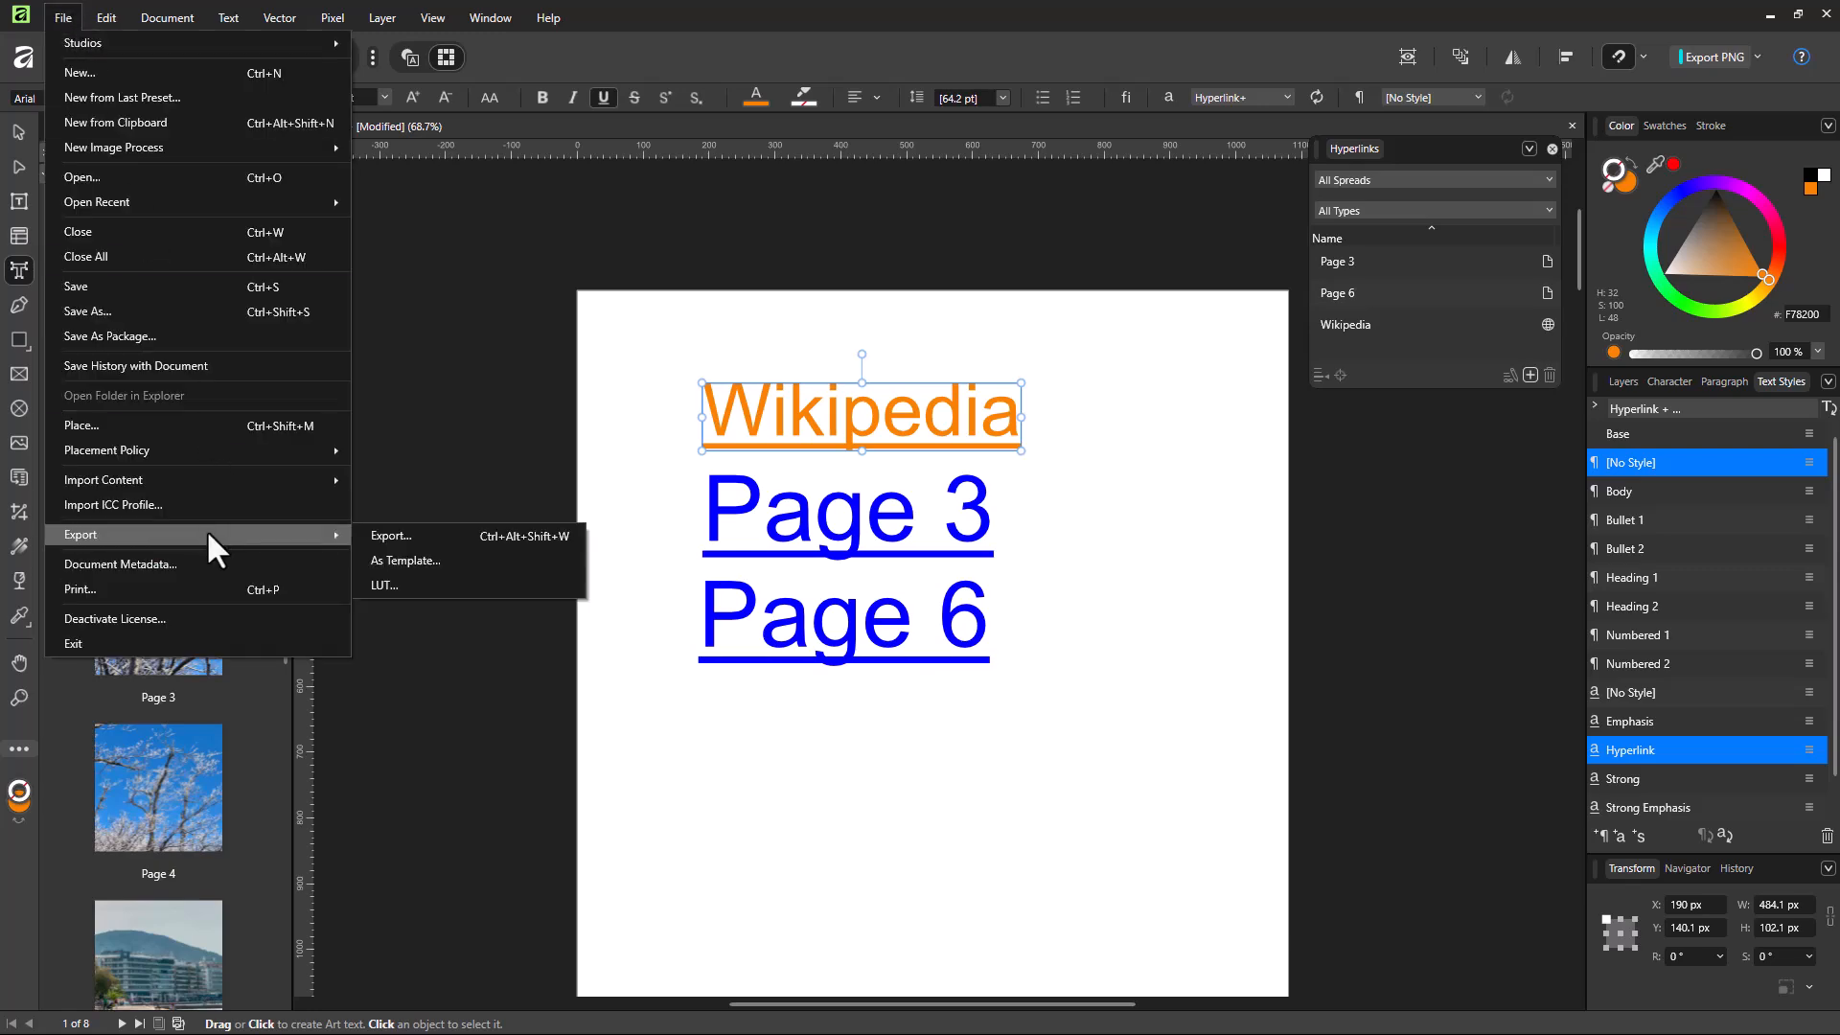
pyautogui.click(443, 538)
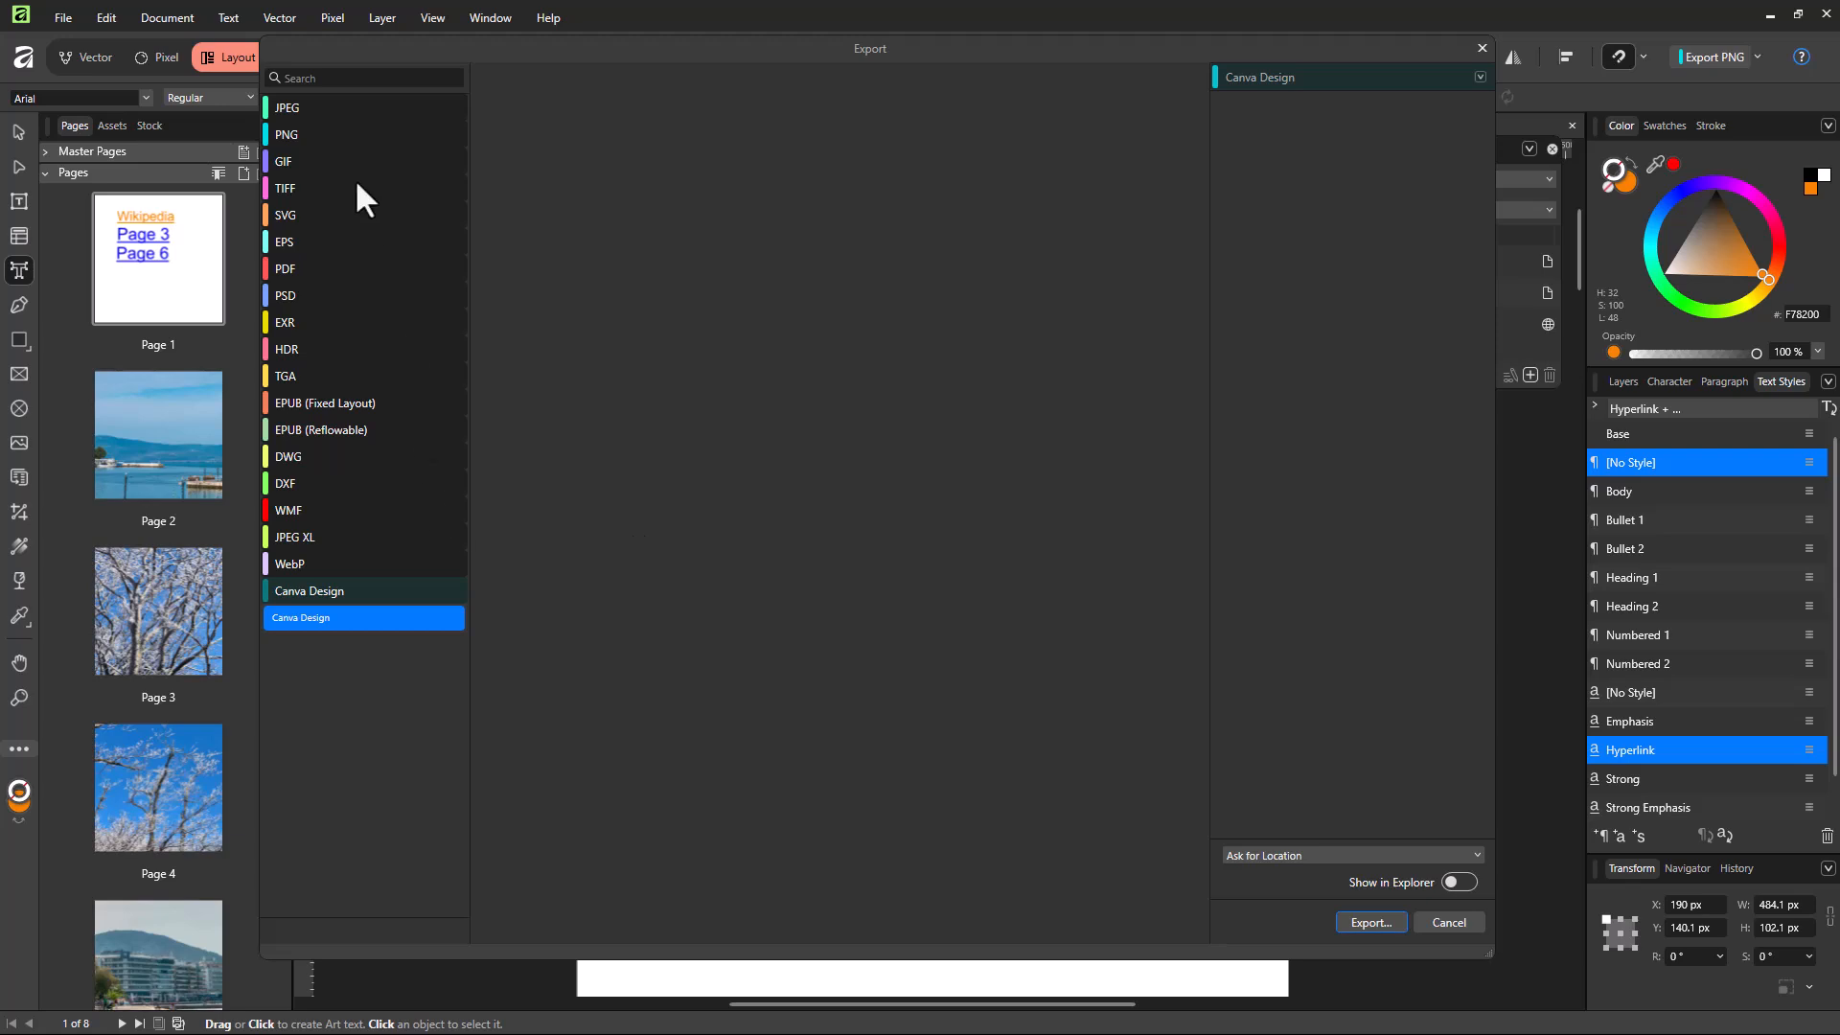
pyautogui.click(319, 268)
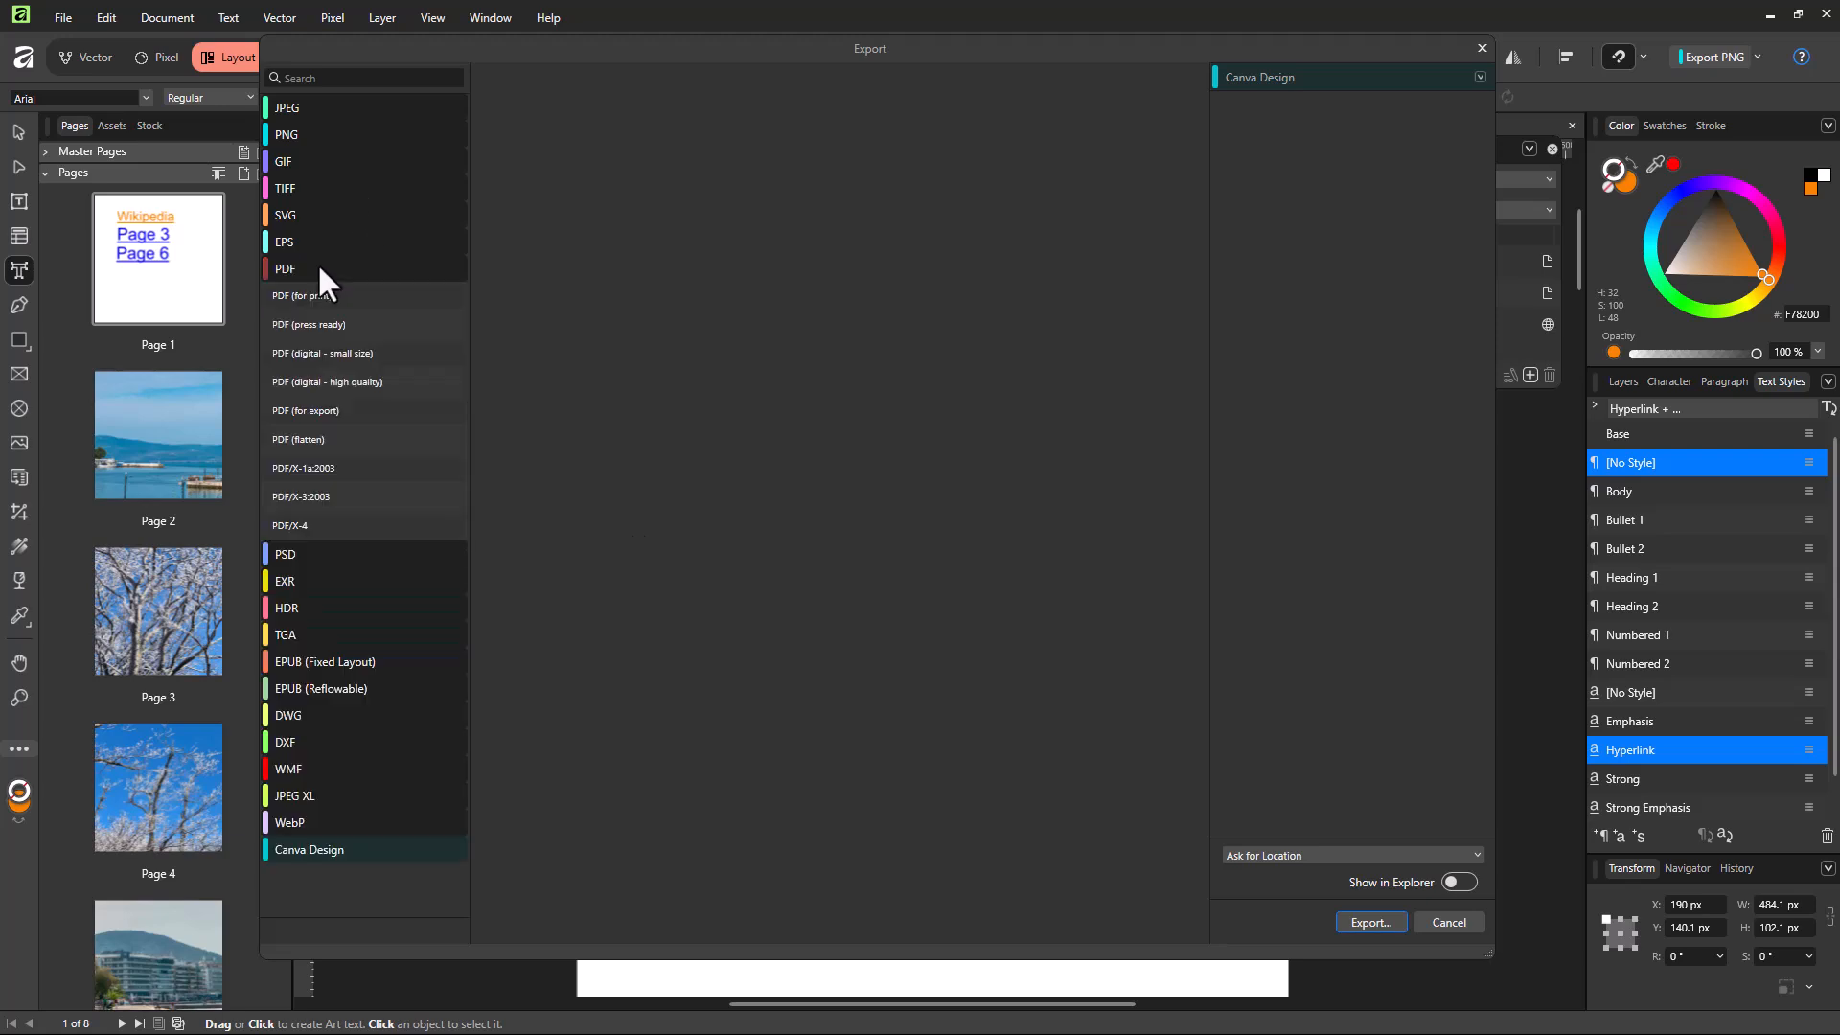
pyautogui.click(370, 352)
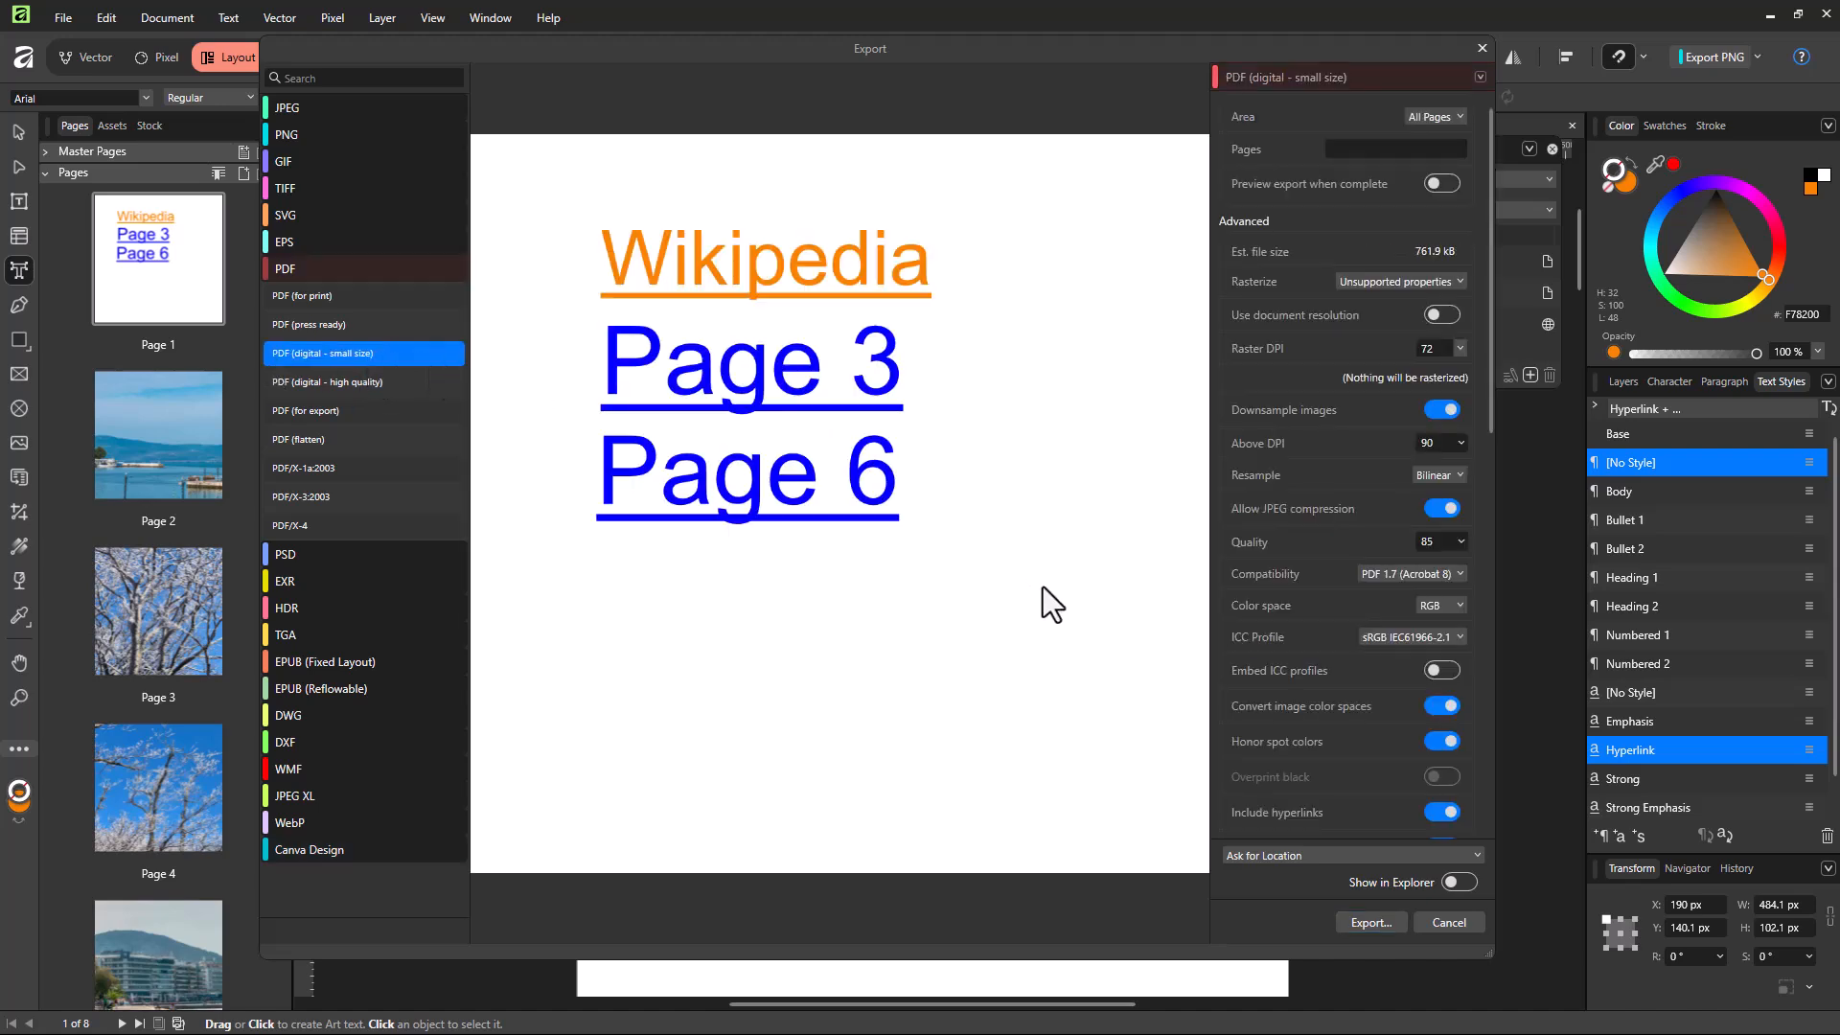
# - Export the PDF to the Desktop with the file name Sample Document
pyautogui.click(1370, 922)
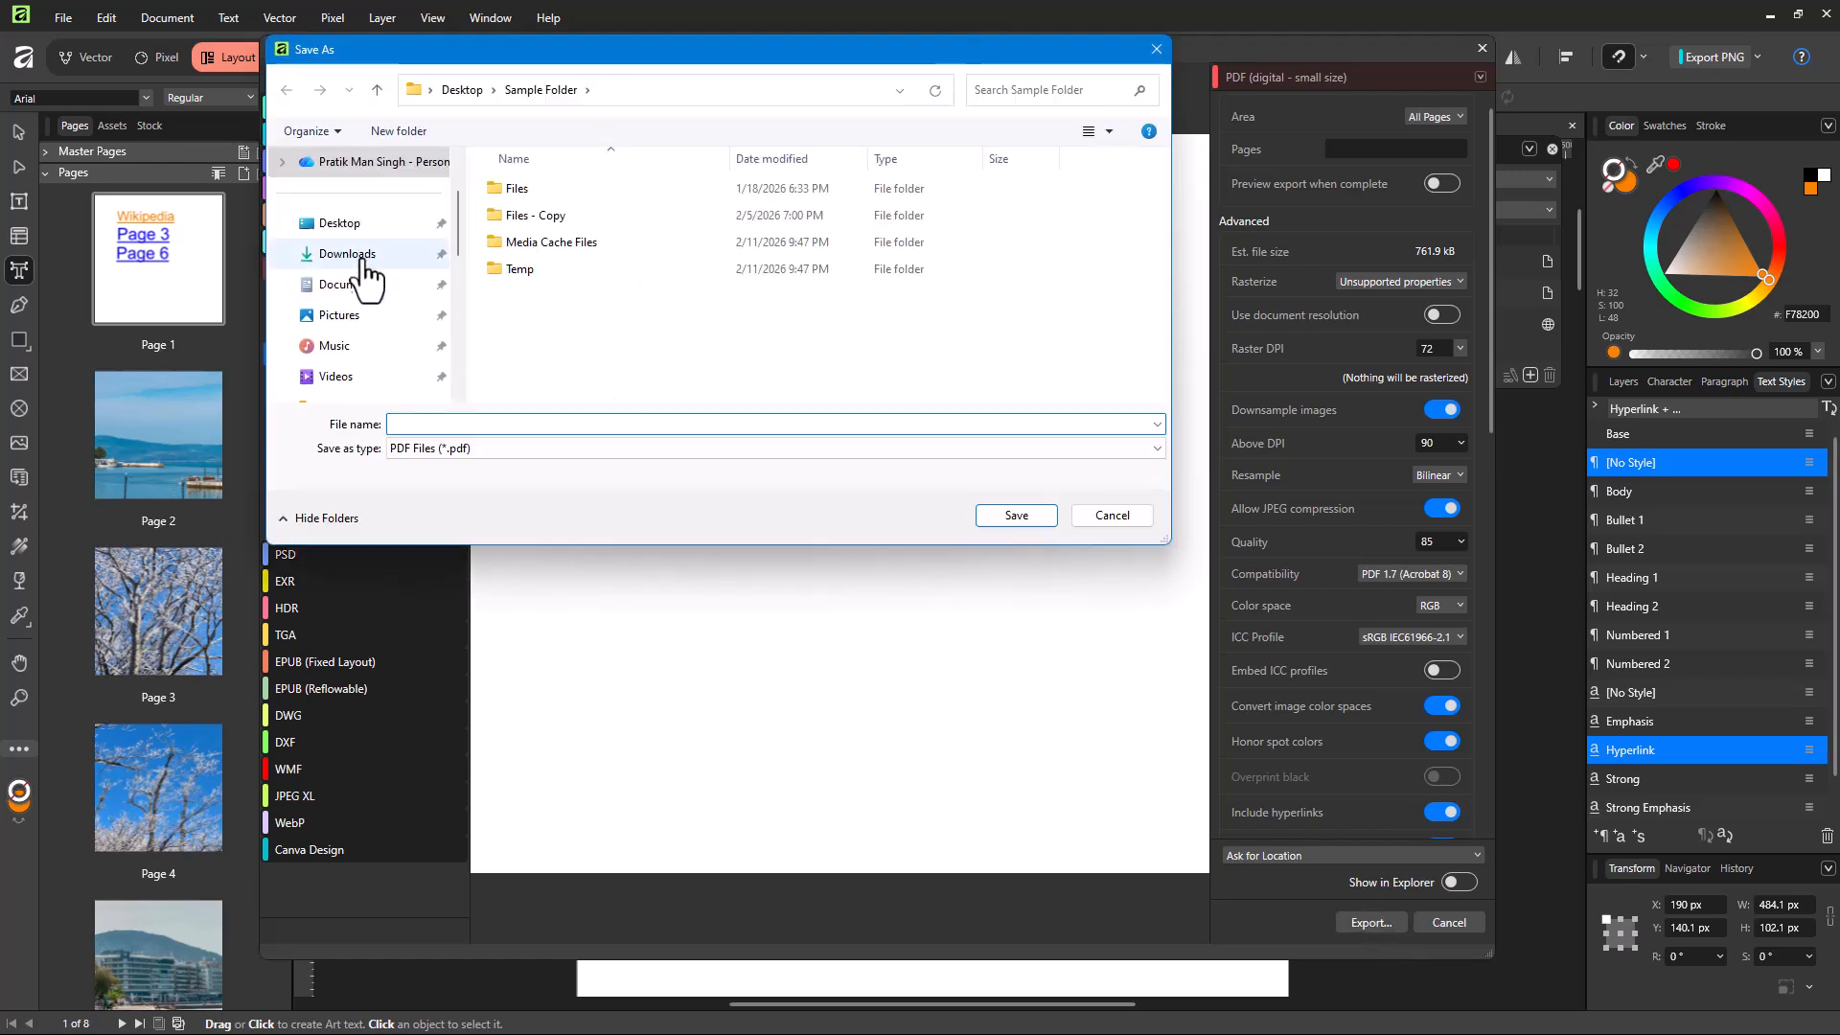
pyautogui.click(336, 230)
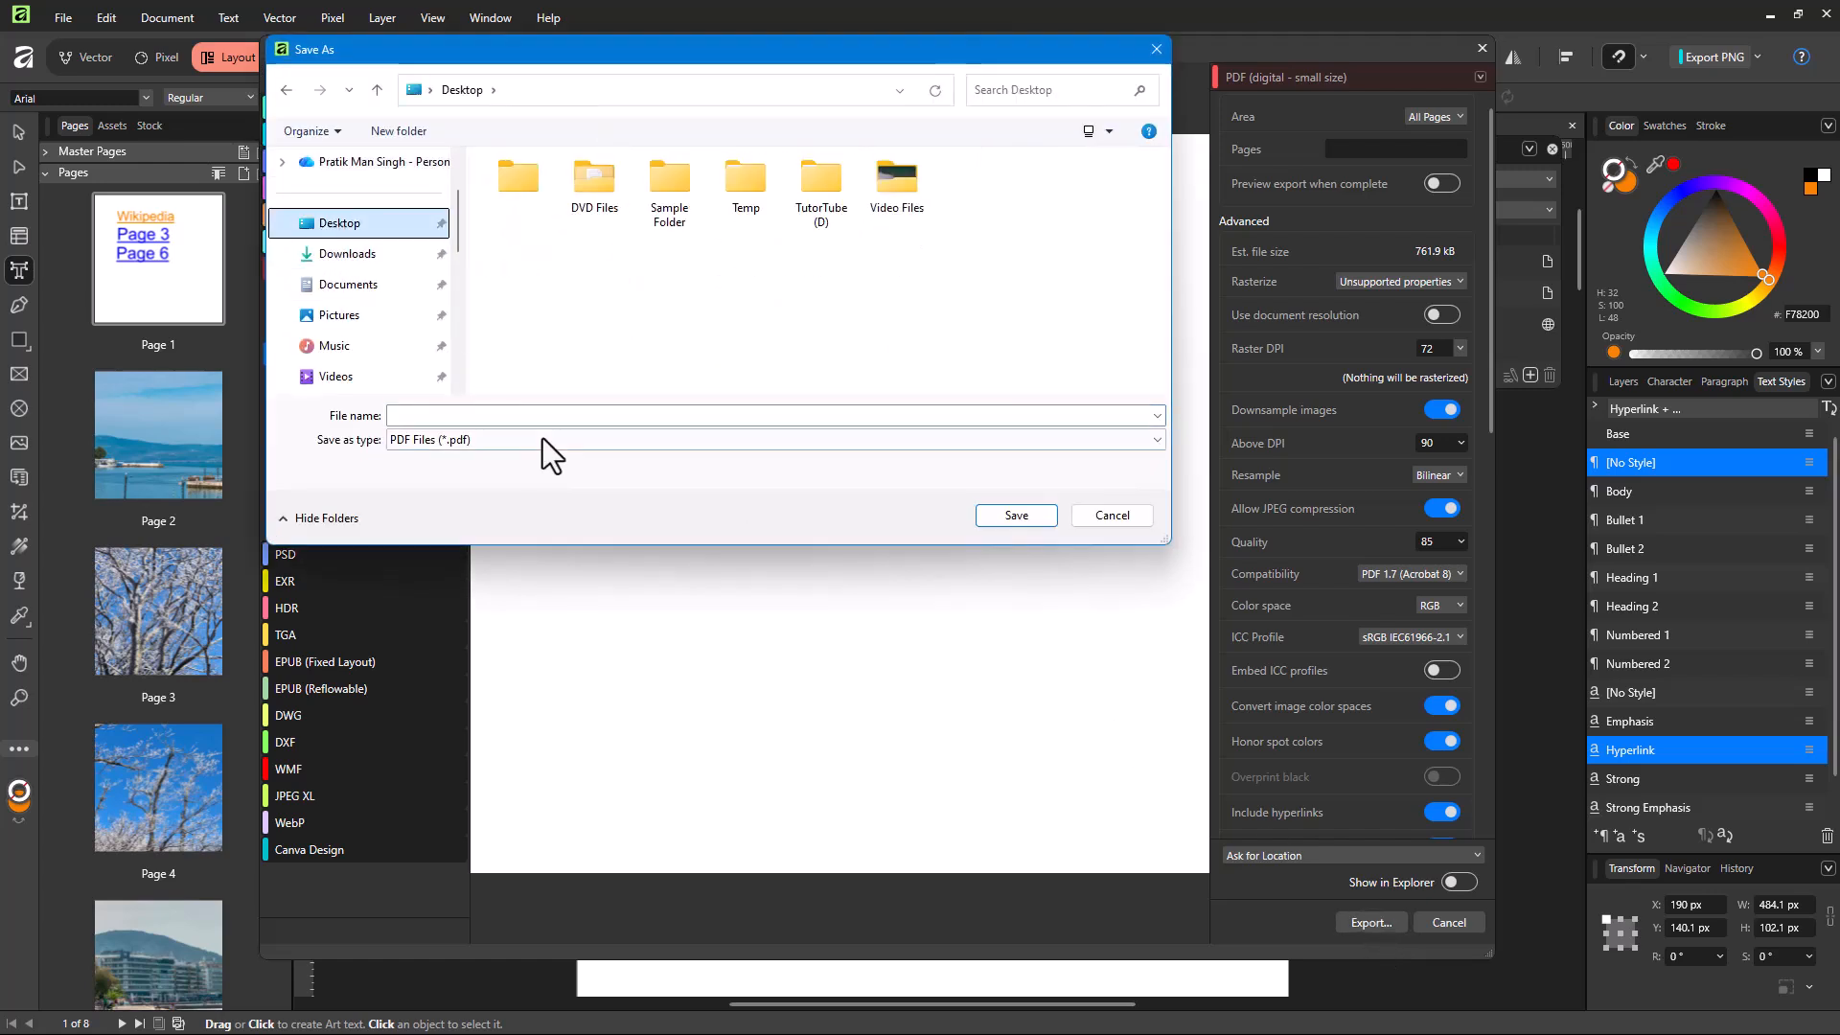
pyautogui.click(533, 416)
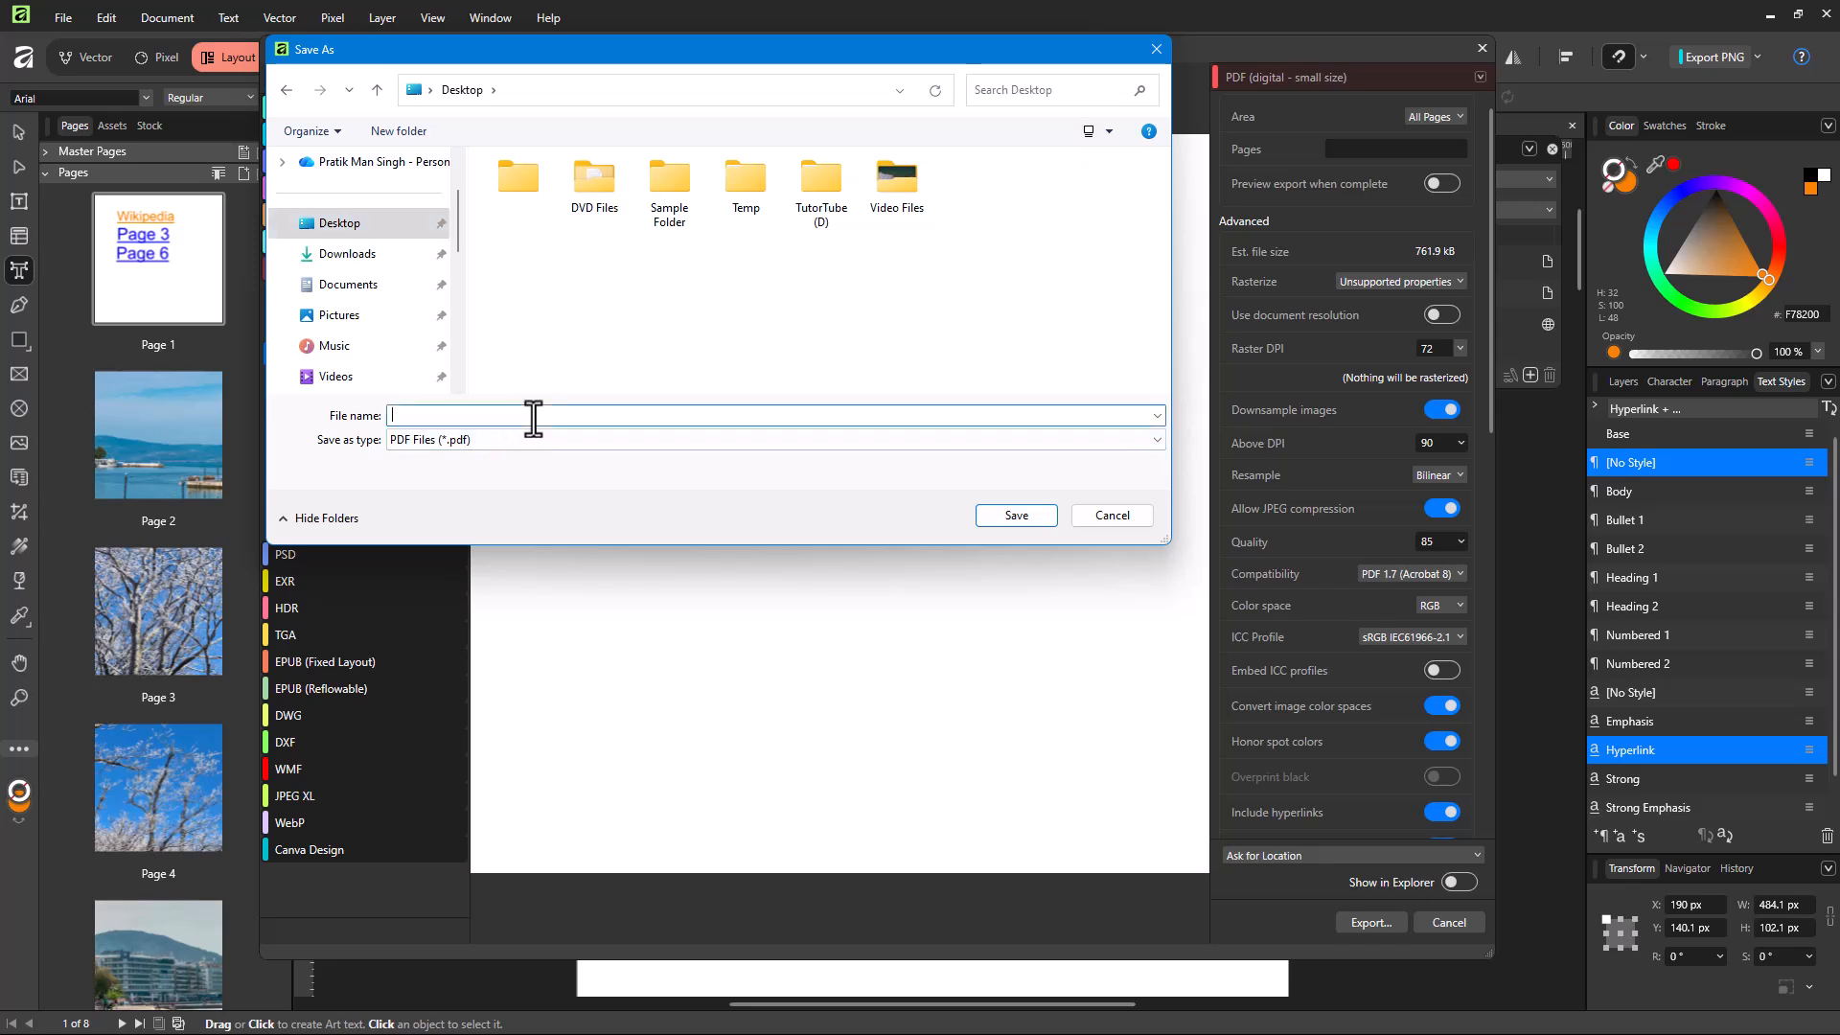
pyautogui.write('Sample Document')
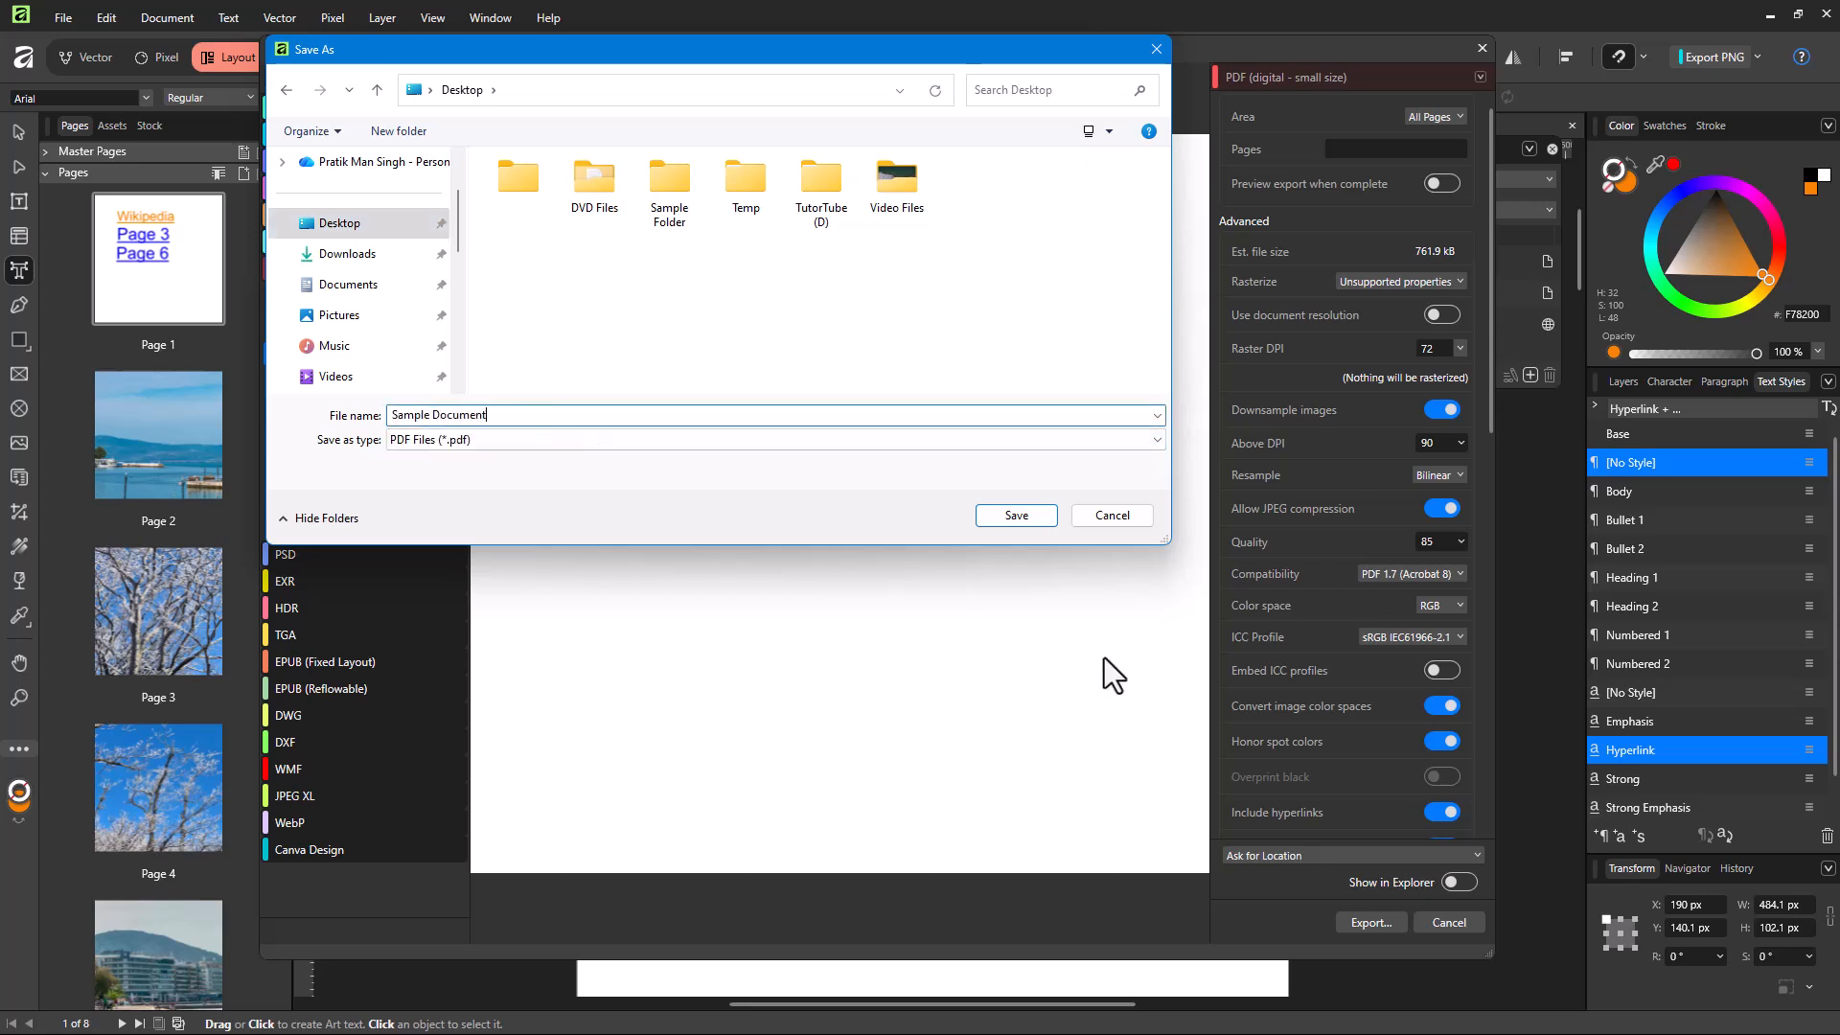
pyautogui.click(1017, 516)
# - Uncover the desktop, open the Sample Document PDF in Firefox, and decline making Firefox the primary browser
pyautogui.moveTo(756, 15); pyautogui.dragTo(1054, 382)
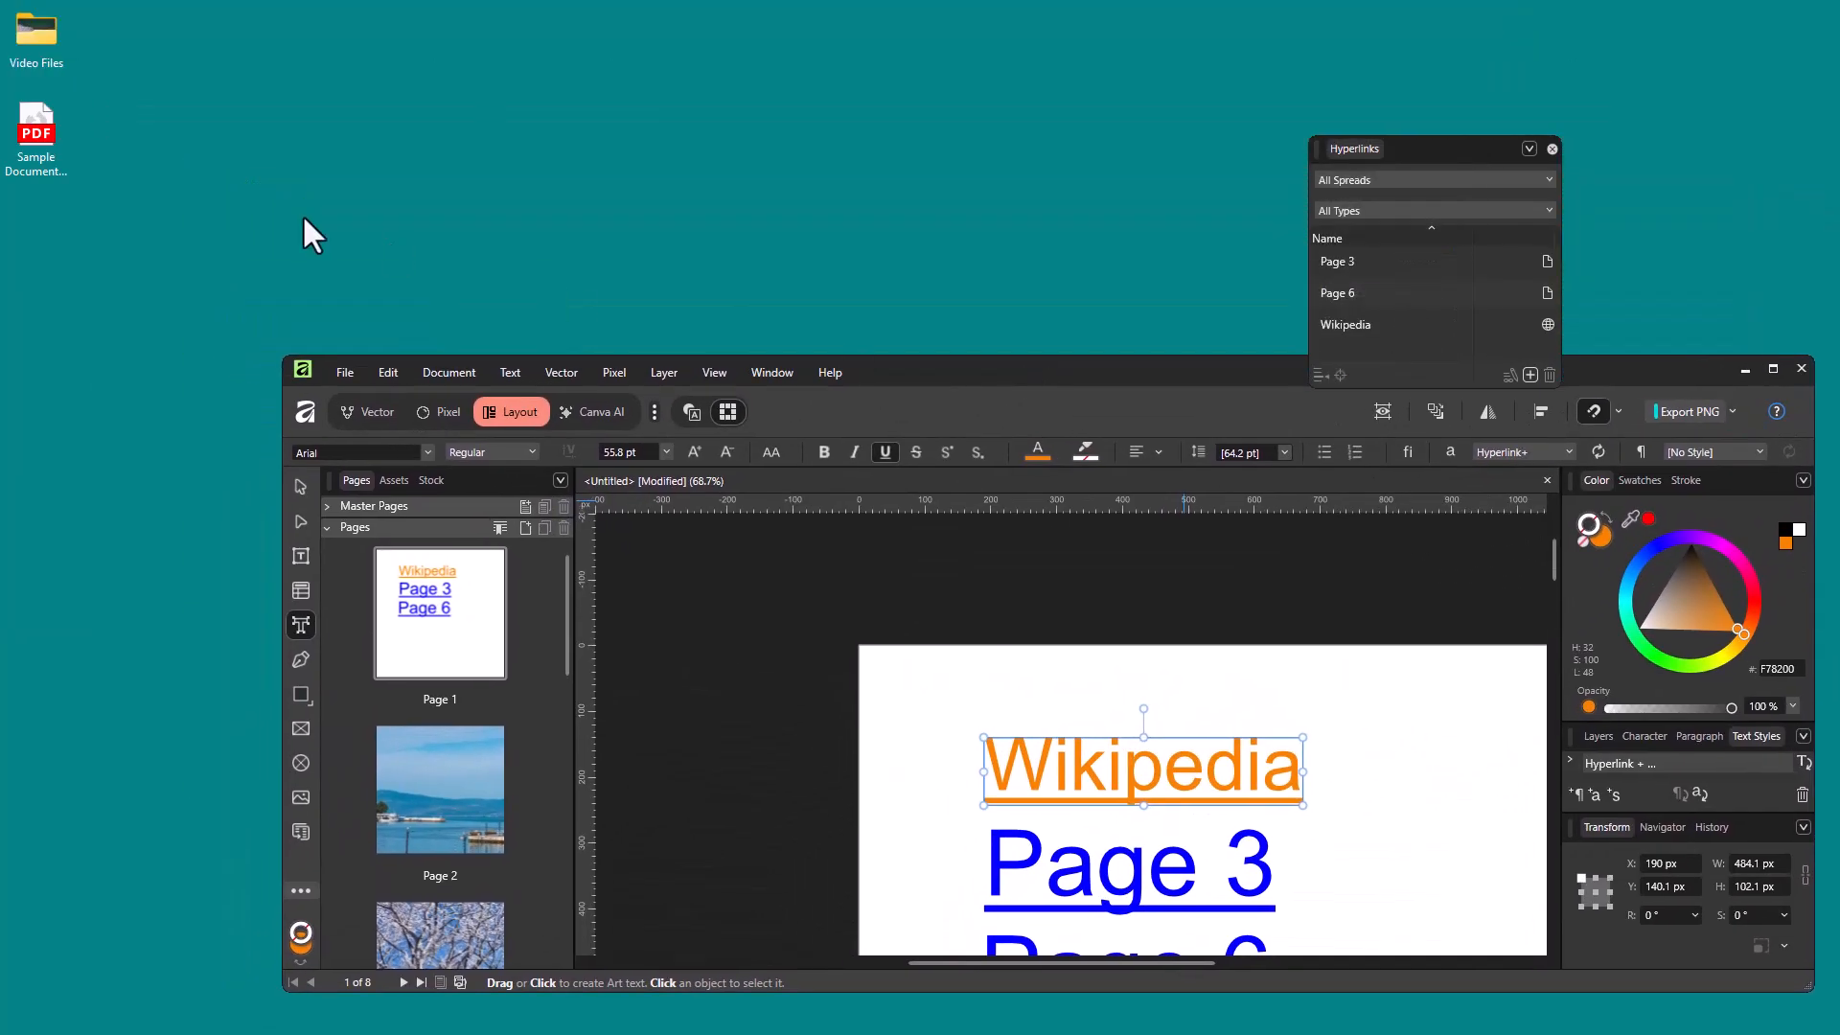
pyautogui.click(38, 131)
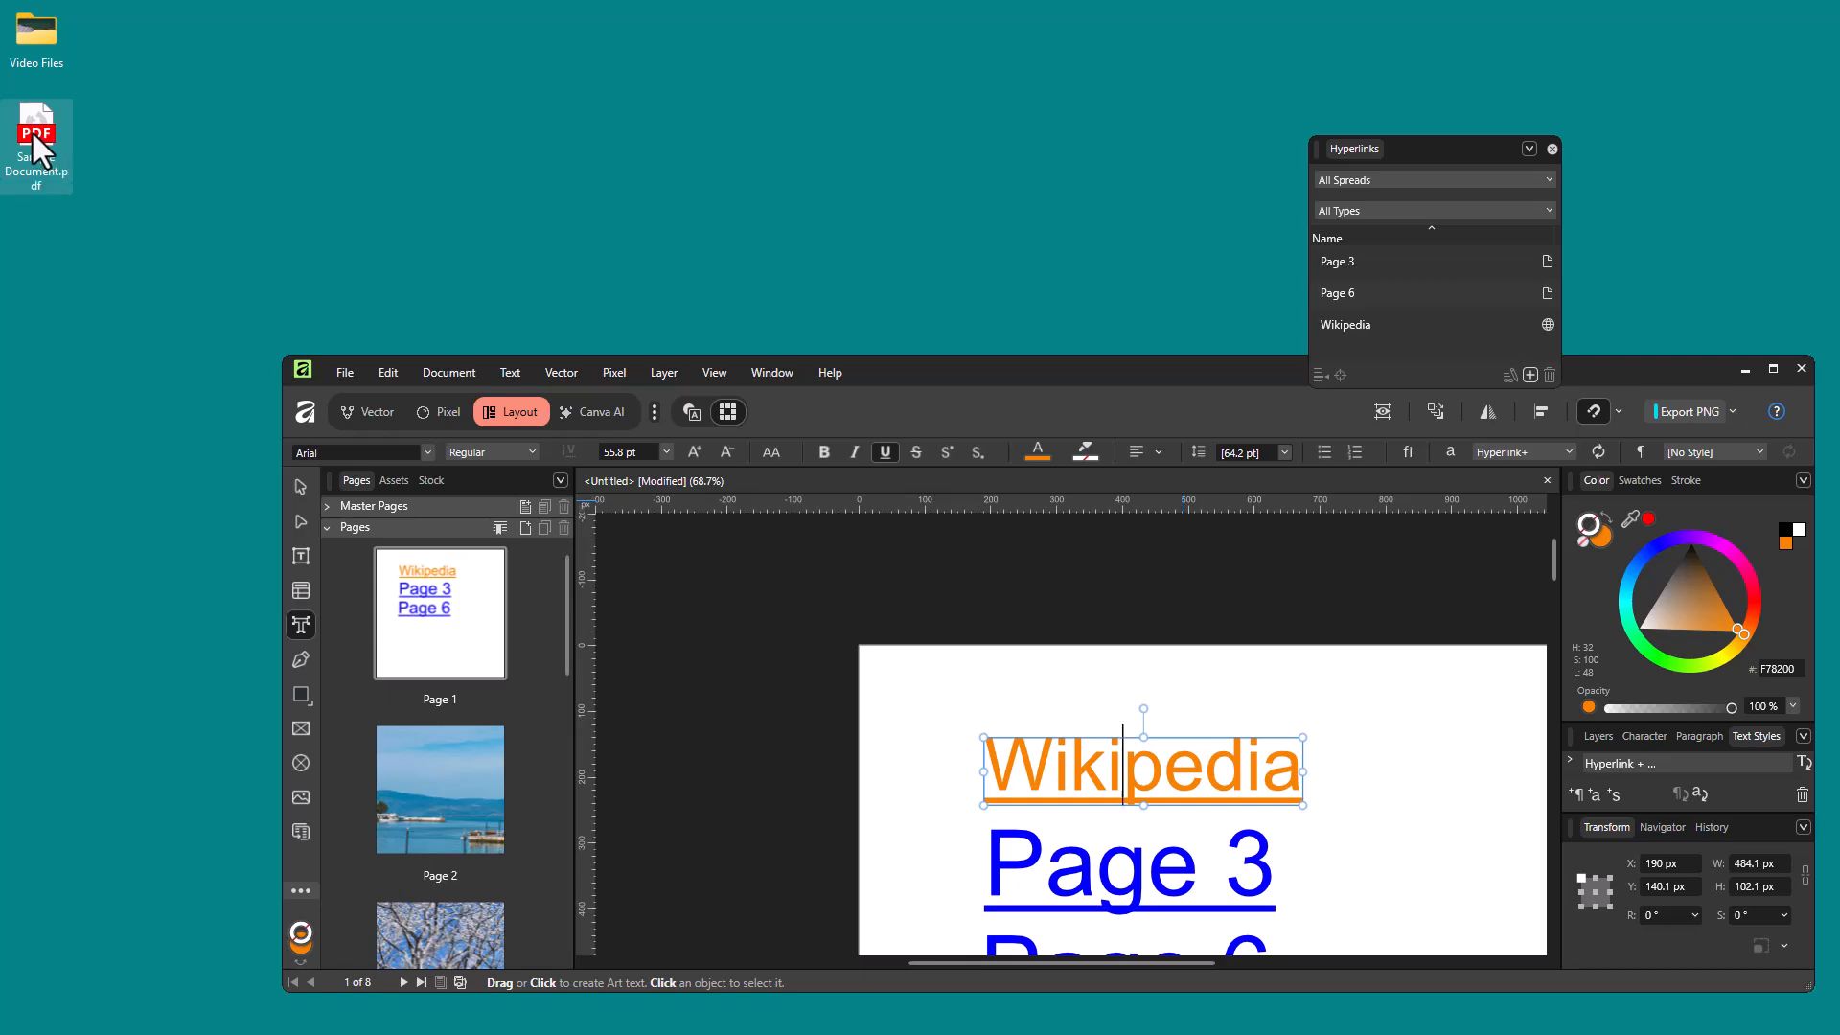
pyautogui.rightClick(38, 128)
pyautogui.doubleClick(29, 121)
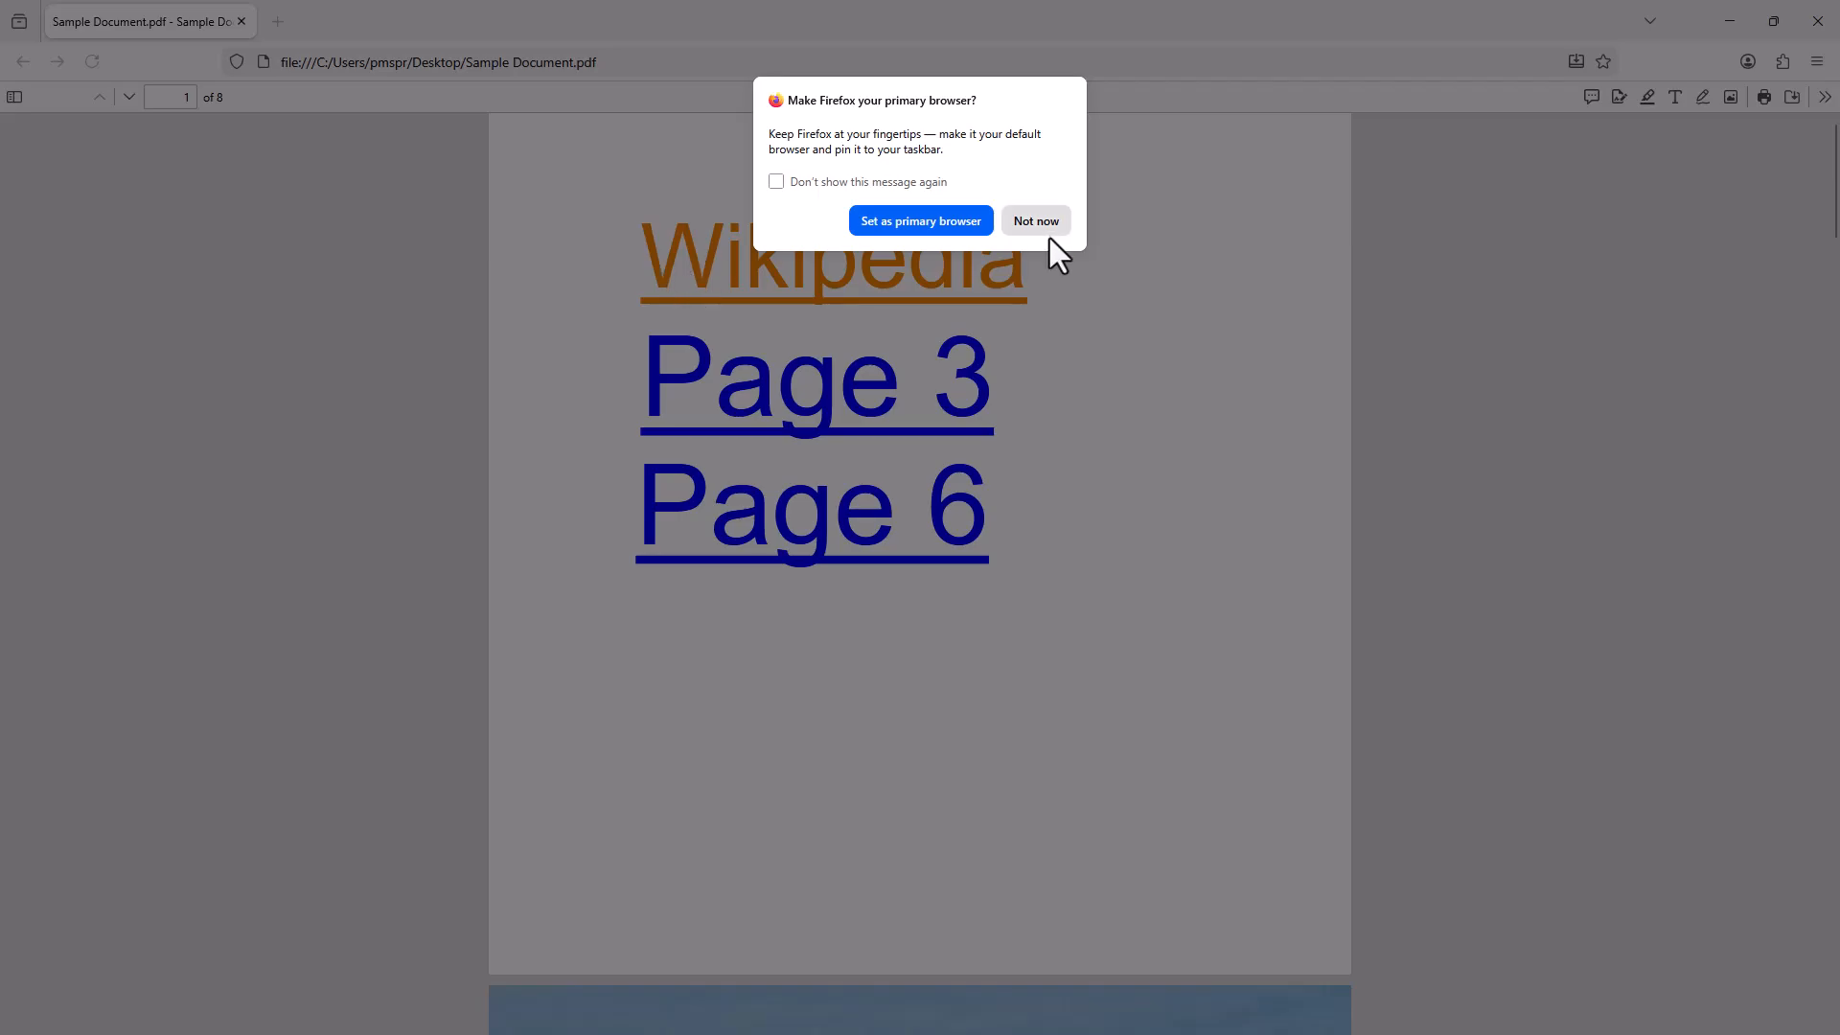
pyautogui.click(1036, 221)
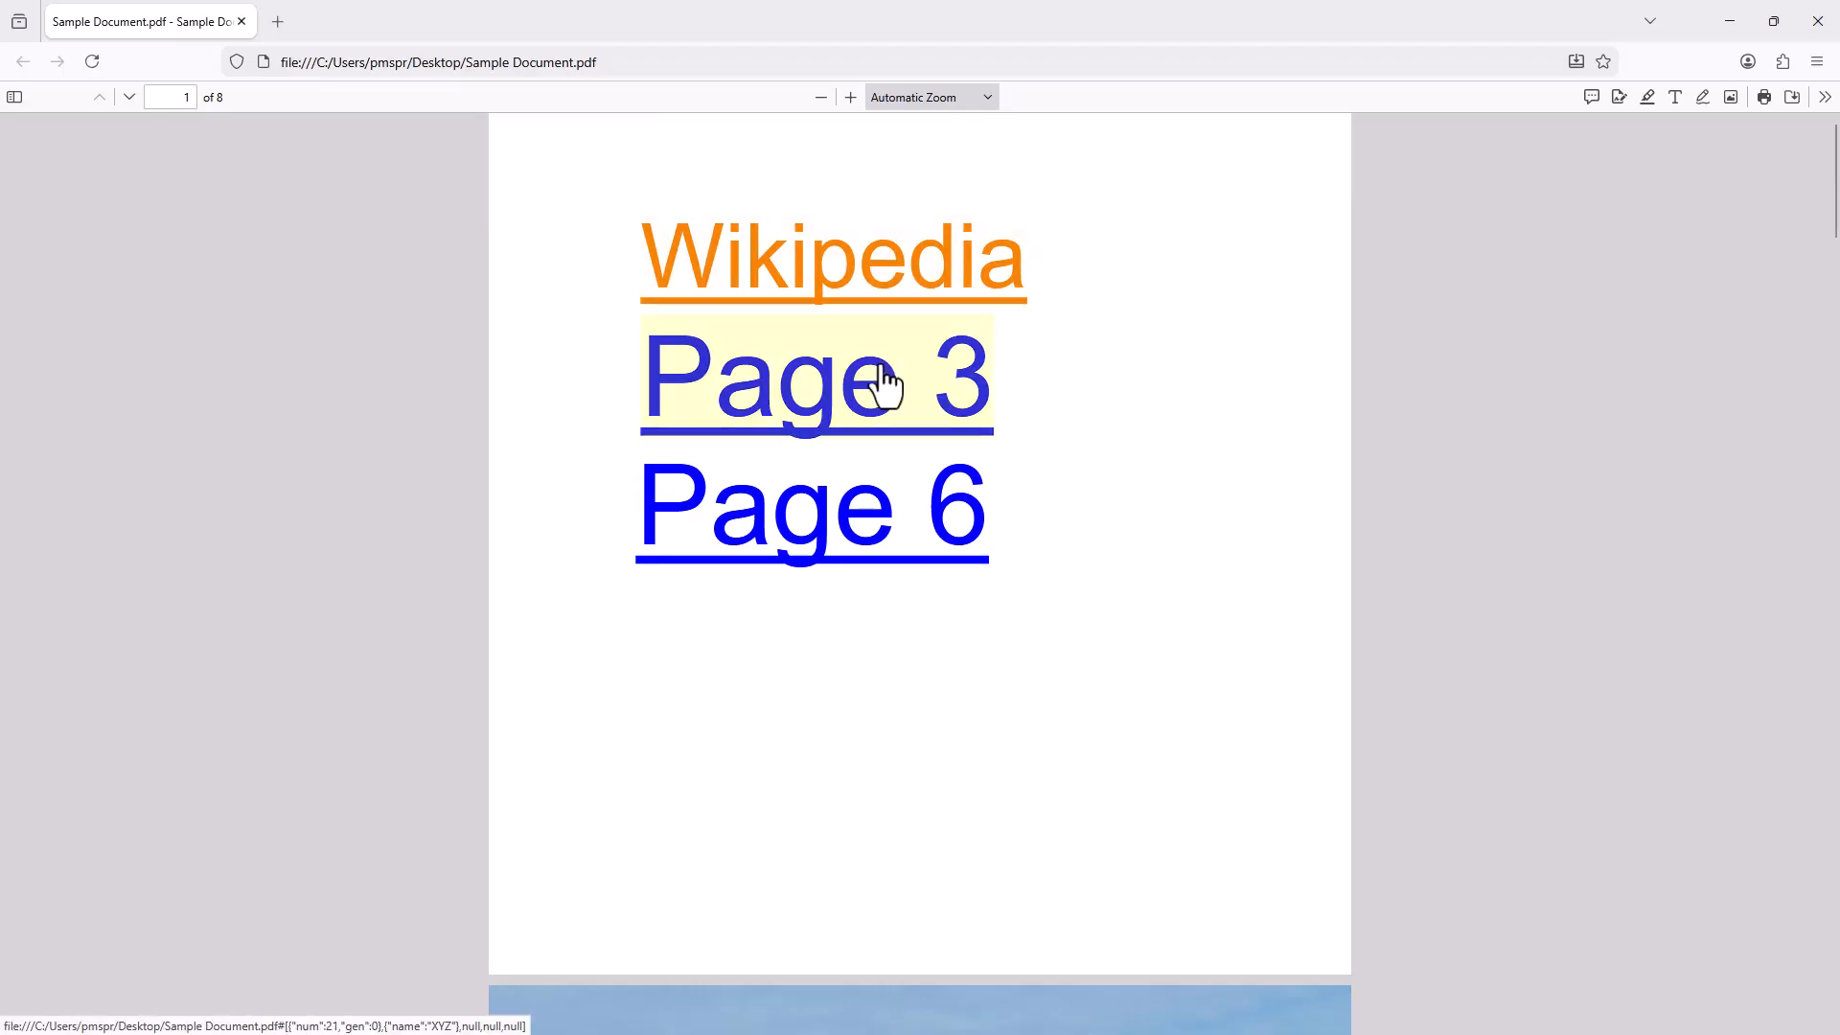
# - Test the Page 3, Page 6 and Wikipedia links in the exported PDF
pyautogui.scroll(-6, 888, 492)
pyautogui.scroll(5, 891, 492)
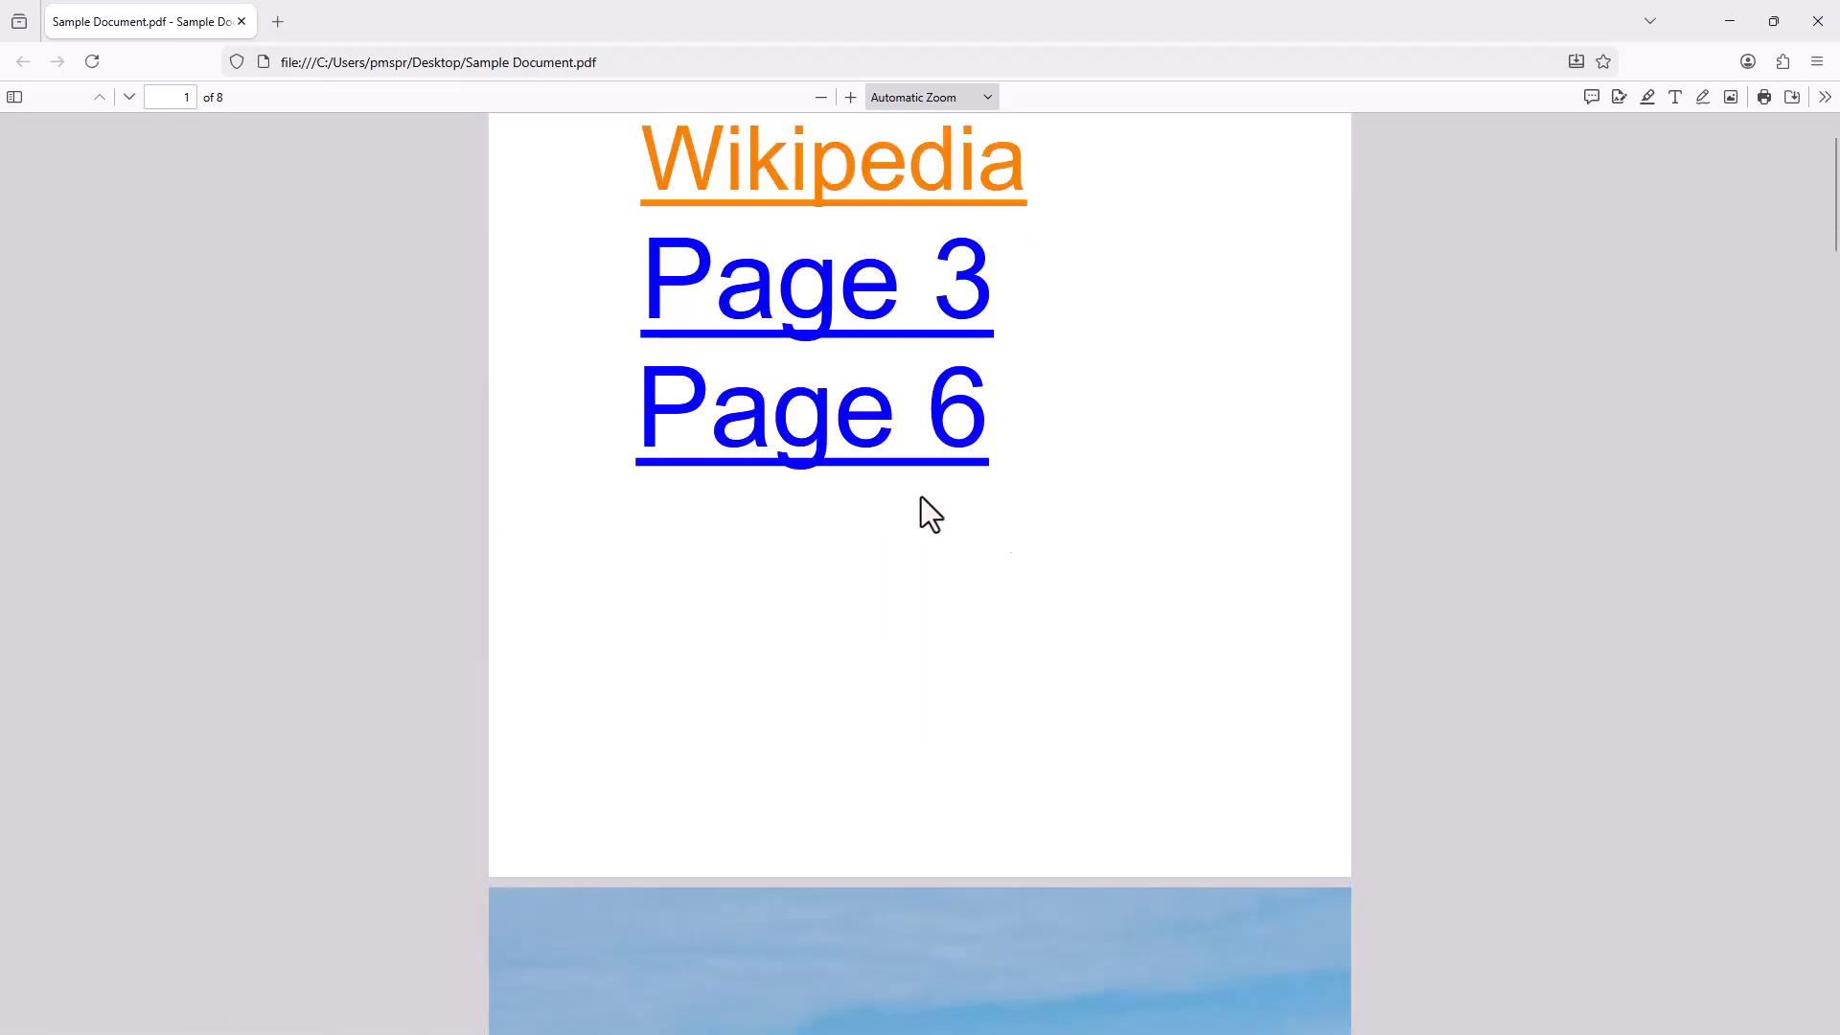
pyautogui.click(830, 404)
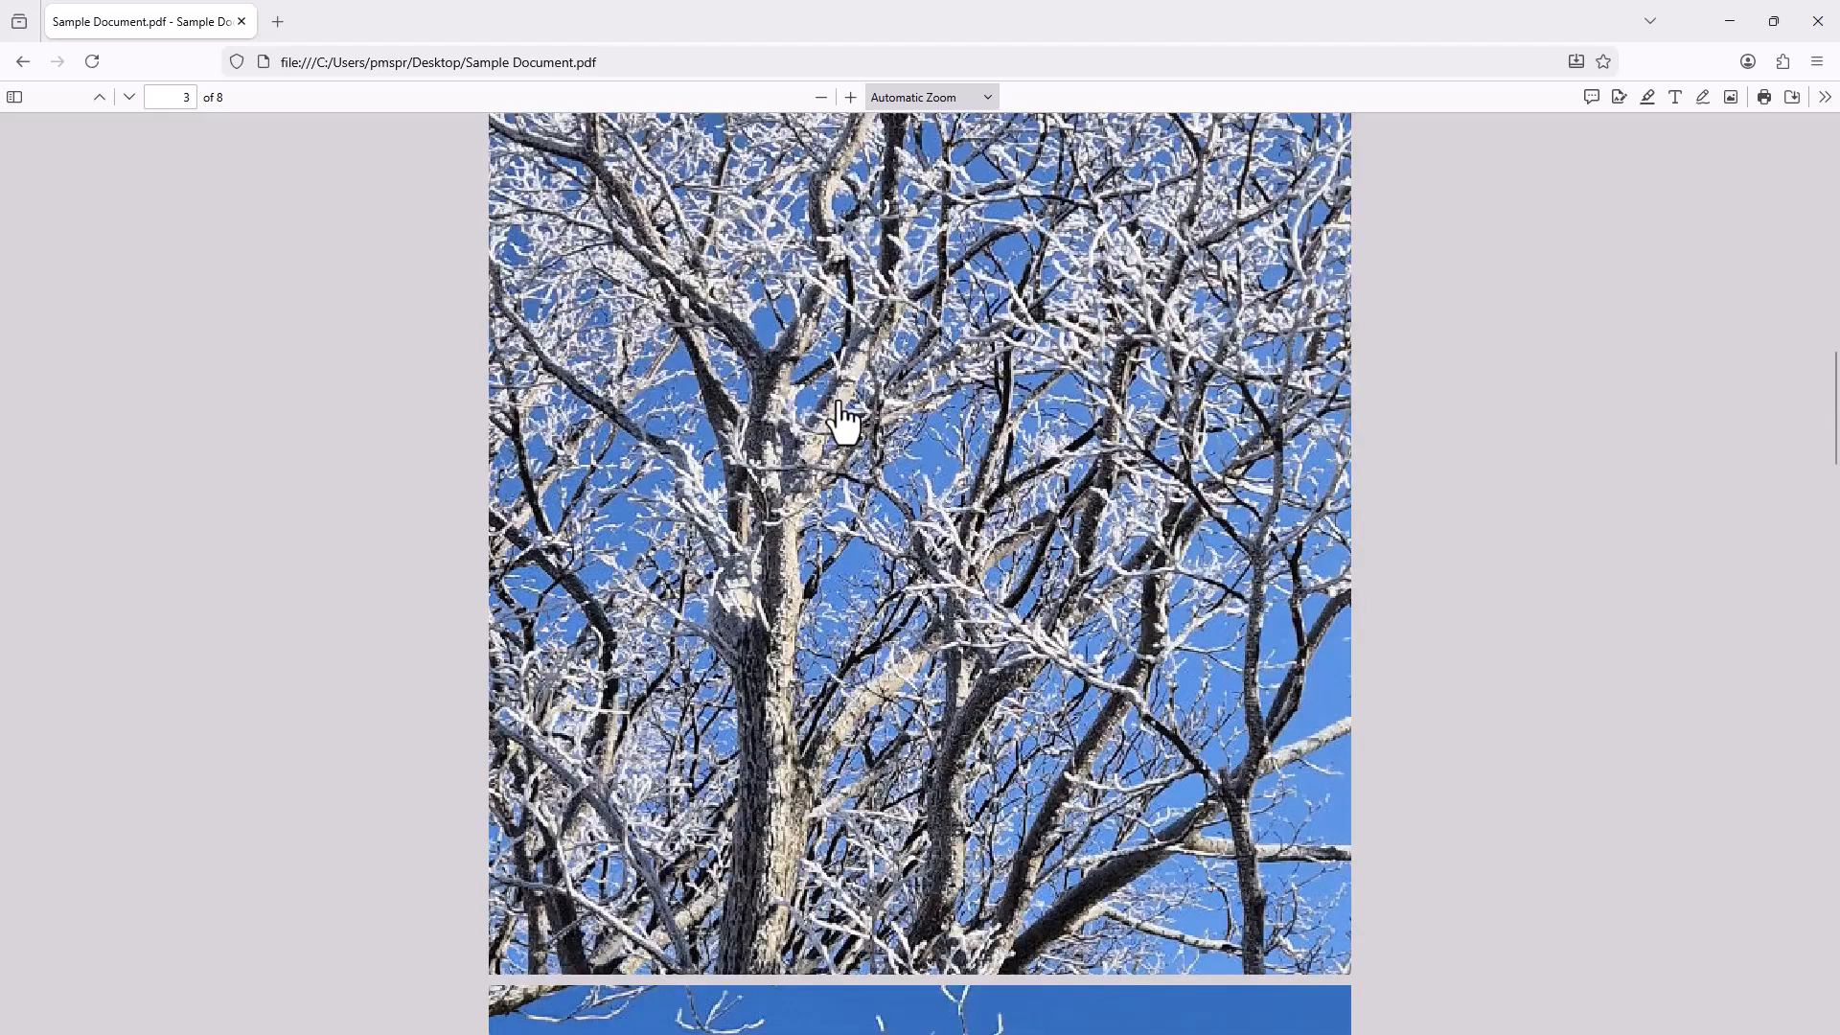
pyautogui.scroll(20, 1077, 491)
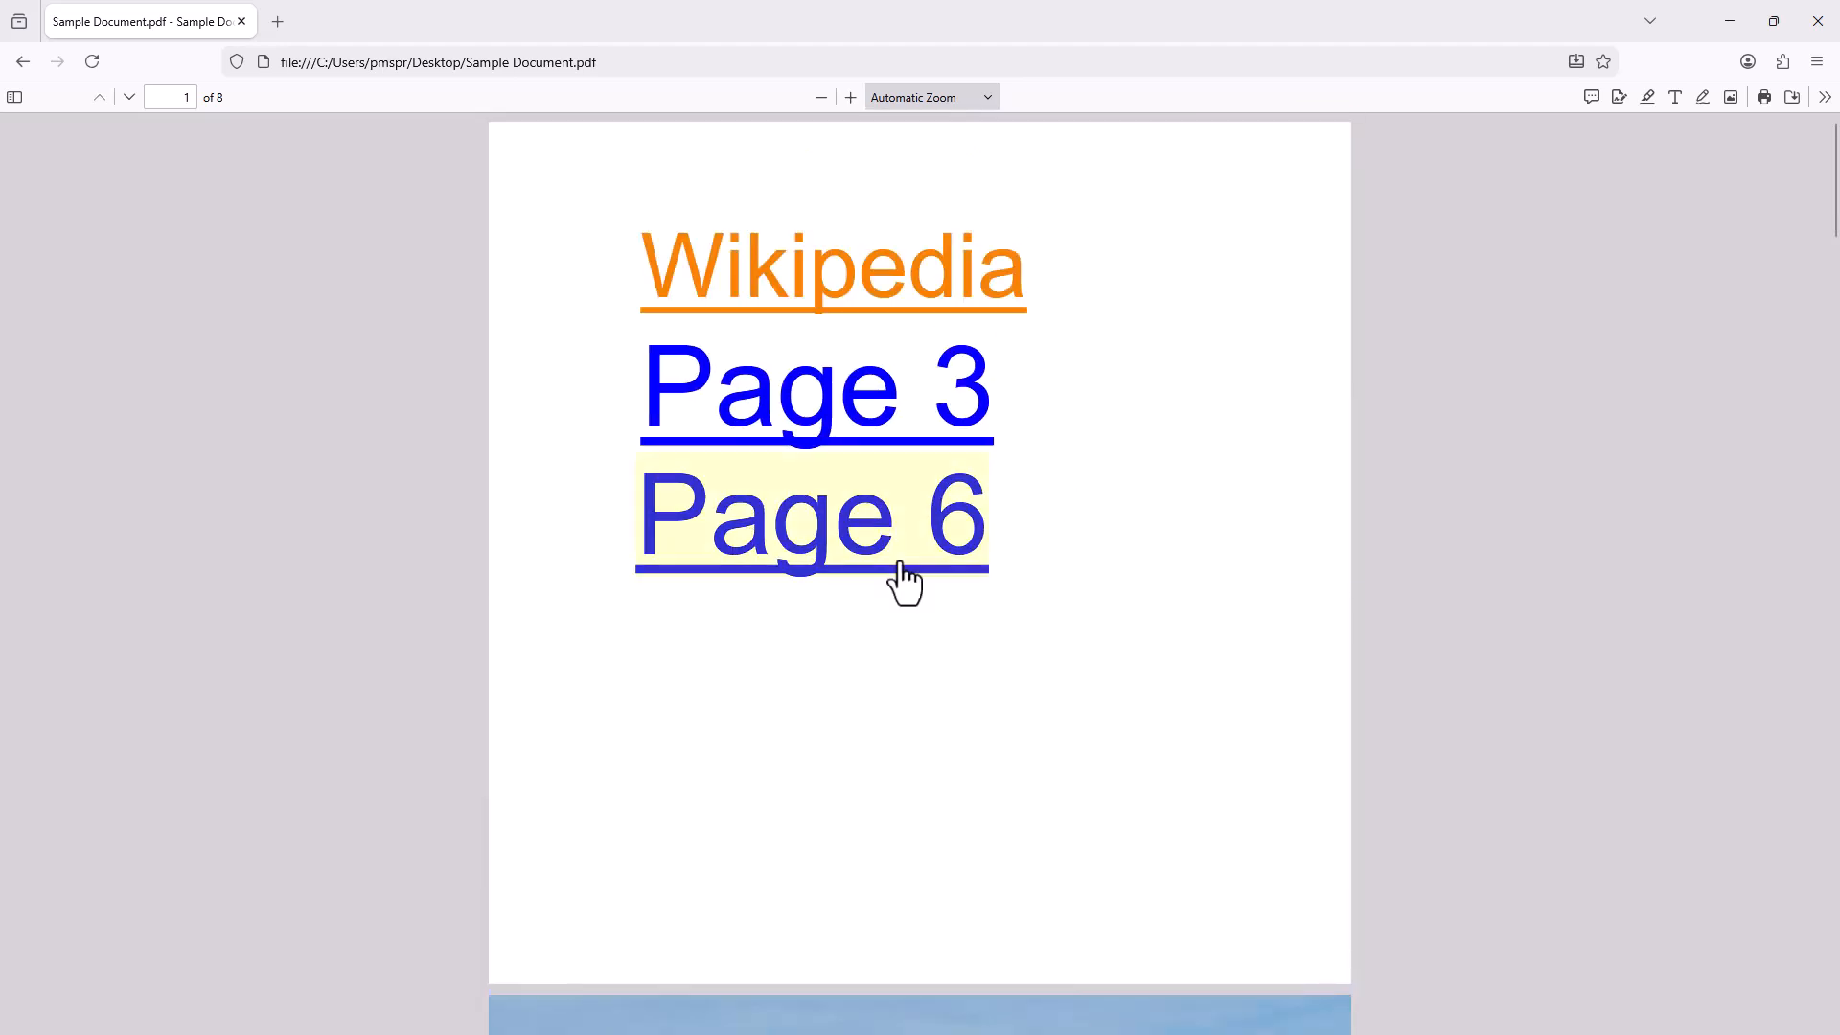
pyautogui.click(816, 546)
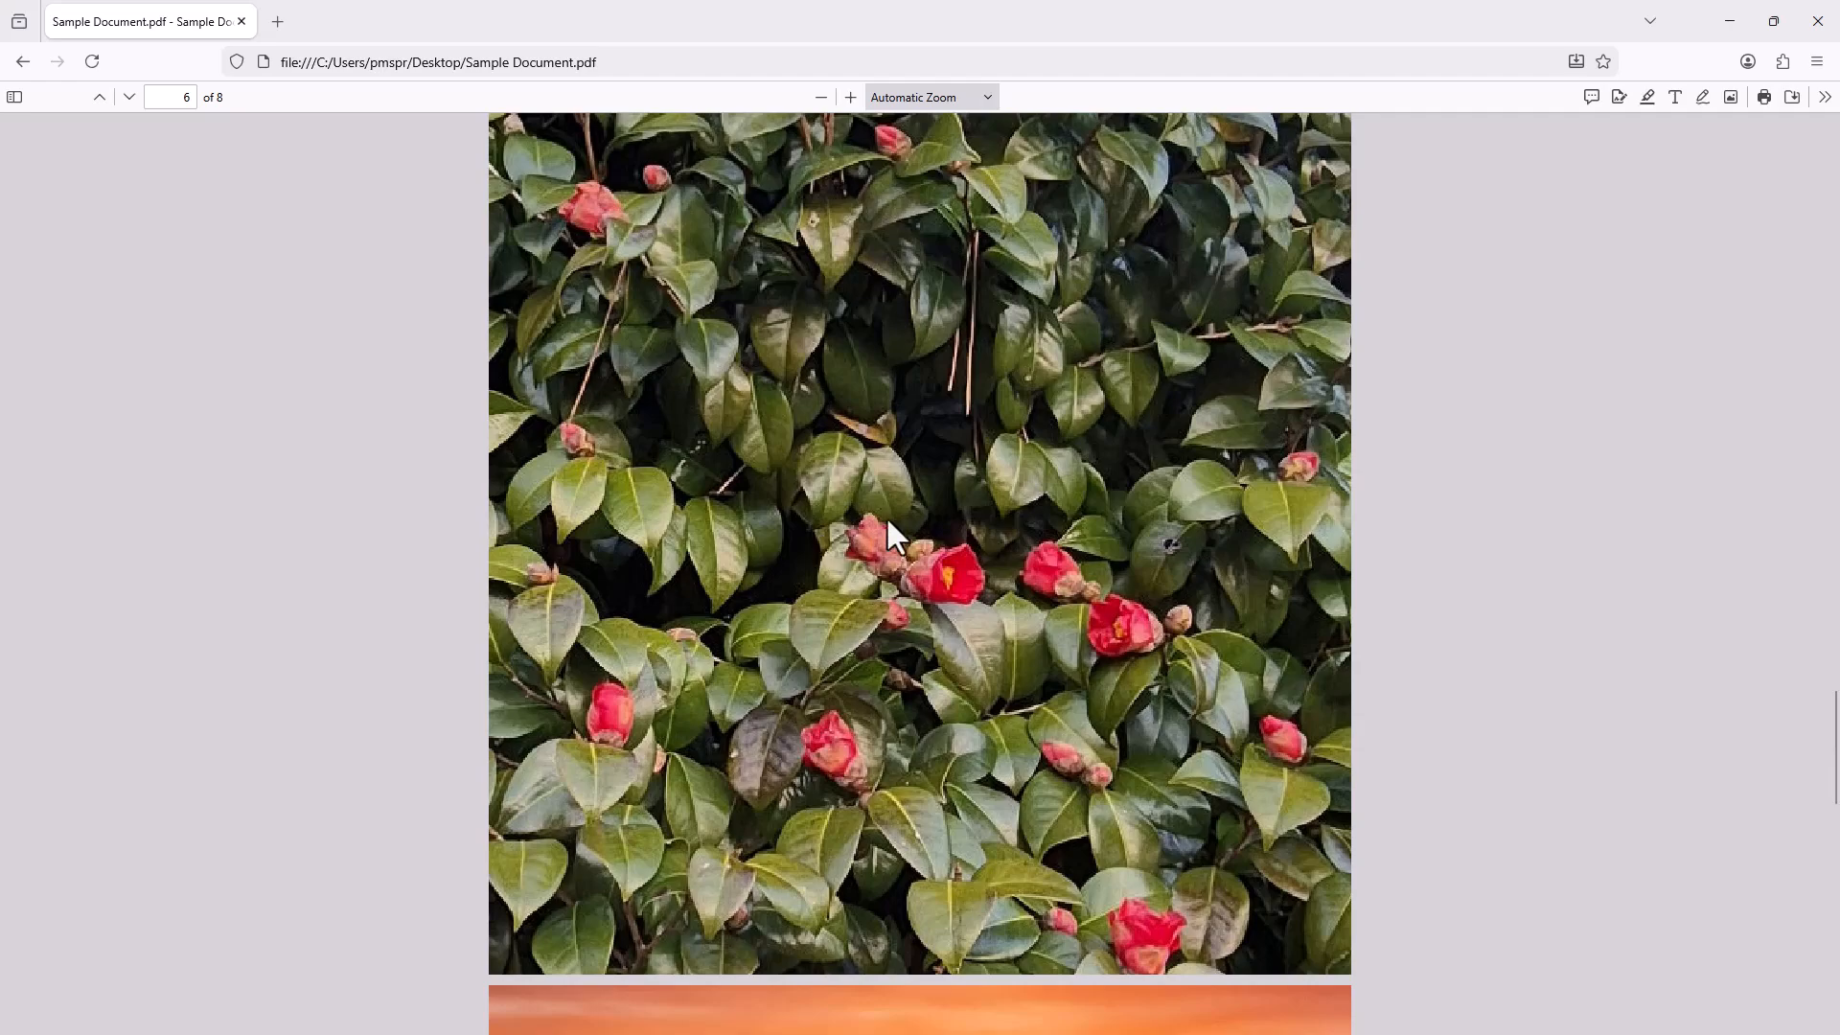
pyautogui.scroll(20, 900, 522)
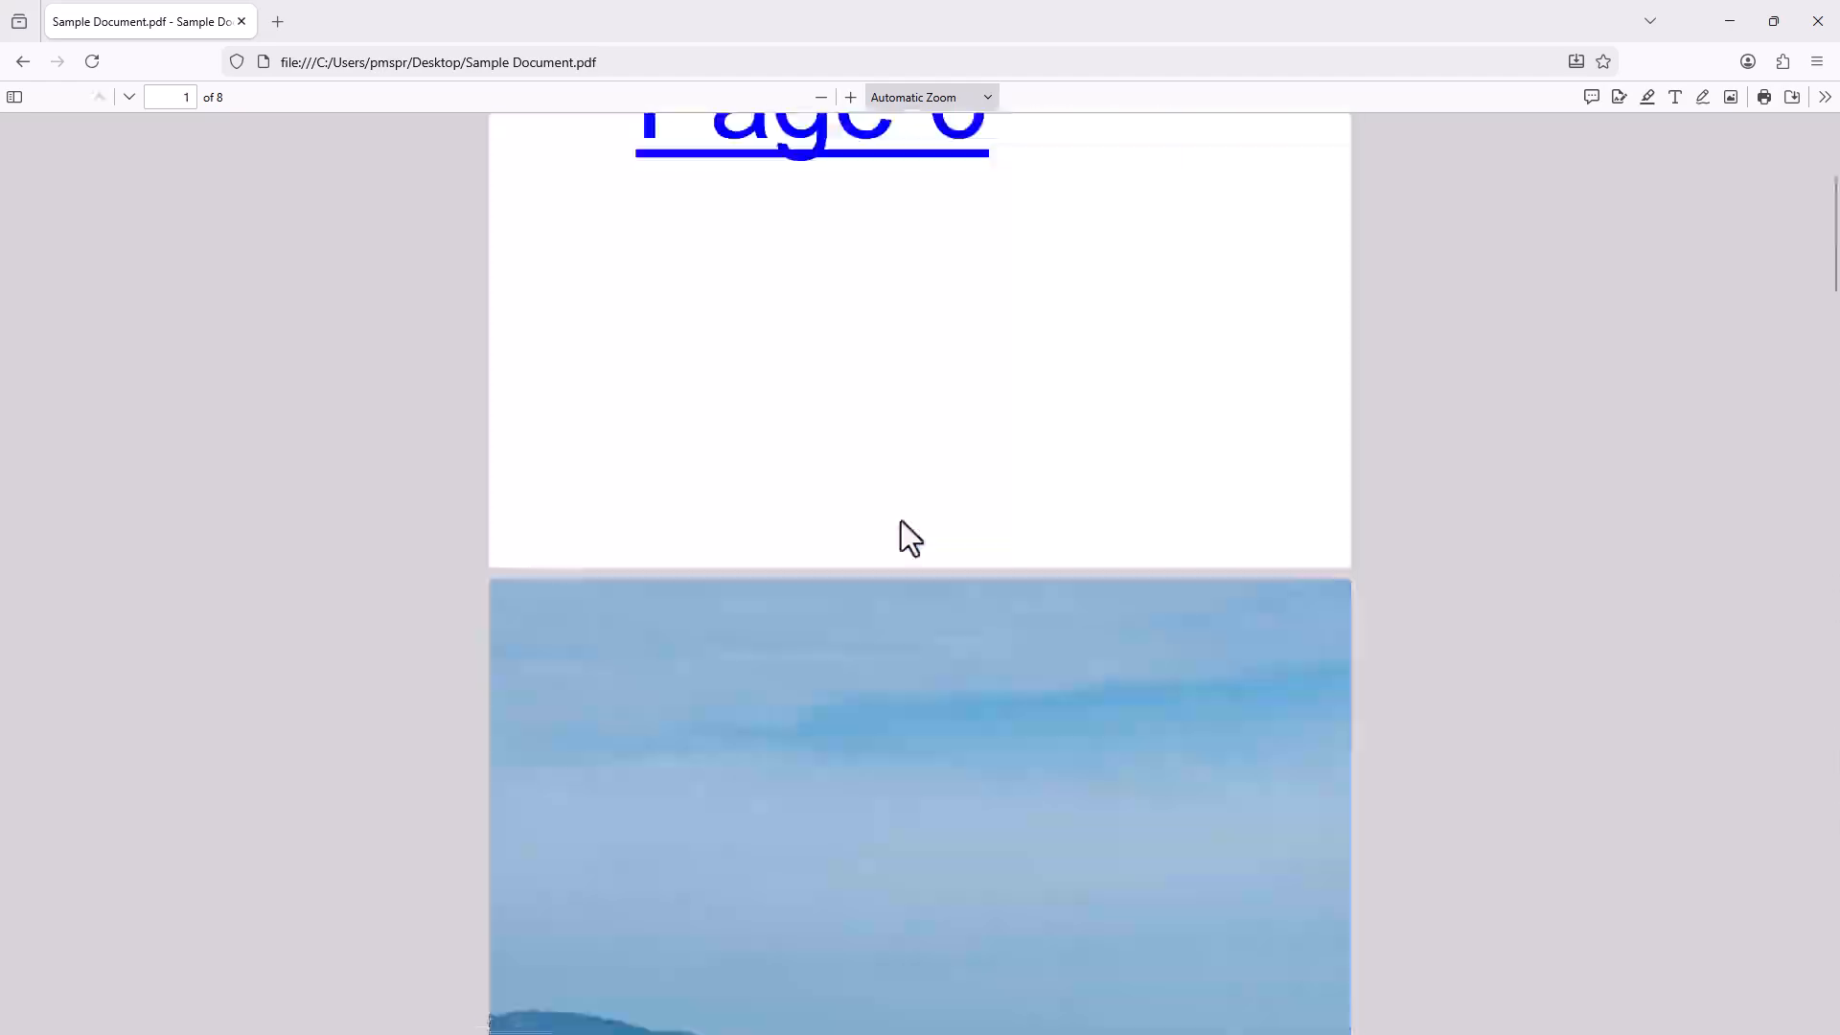
pyautogui.scroll(4, 891, 518)
pyautogui.click(866, 291)
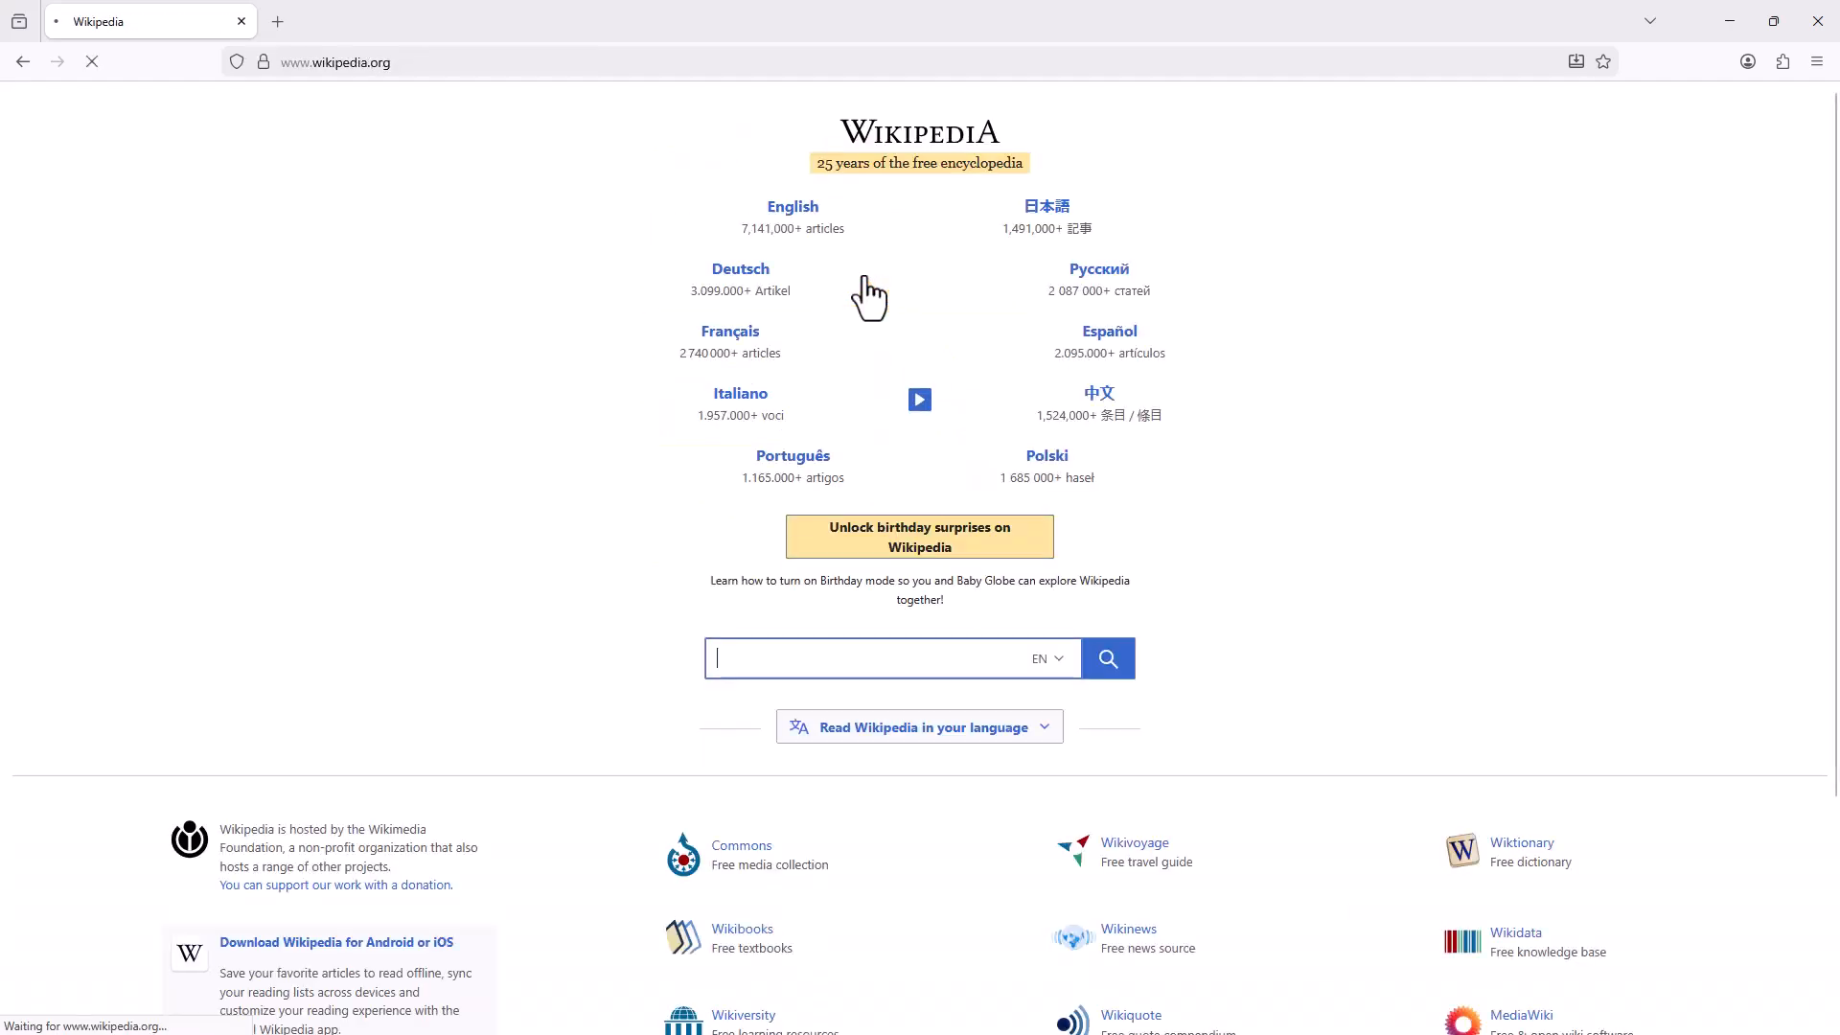
# - Close Firefox, restore the Affinity window to full size, and select the harbour photo on page 2 with the Move tool
pyautogui.click(1808, 19)
pyautogui.moveTo(1052, 372); pyautogui.dragTo(847, 7)
pyautogui.press('Escape')
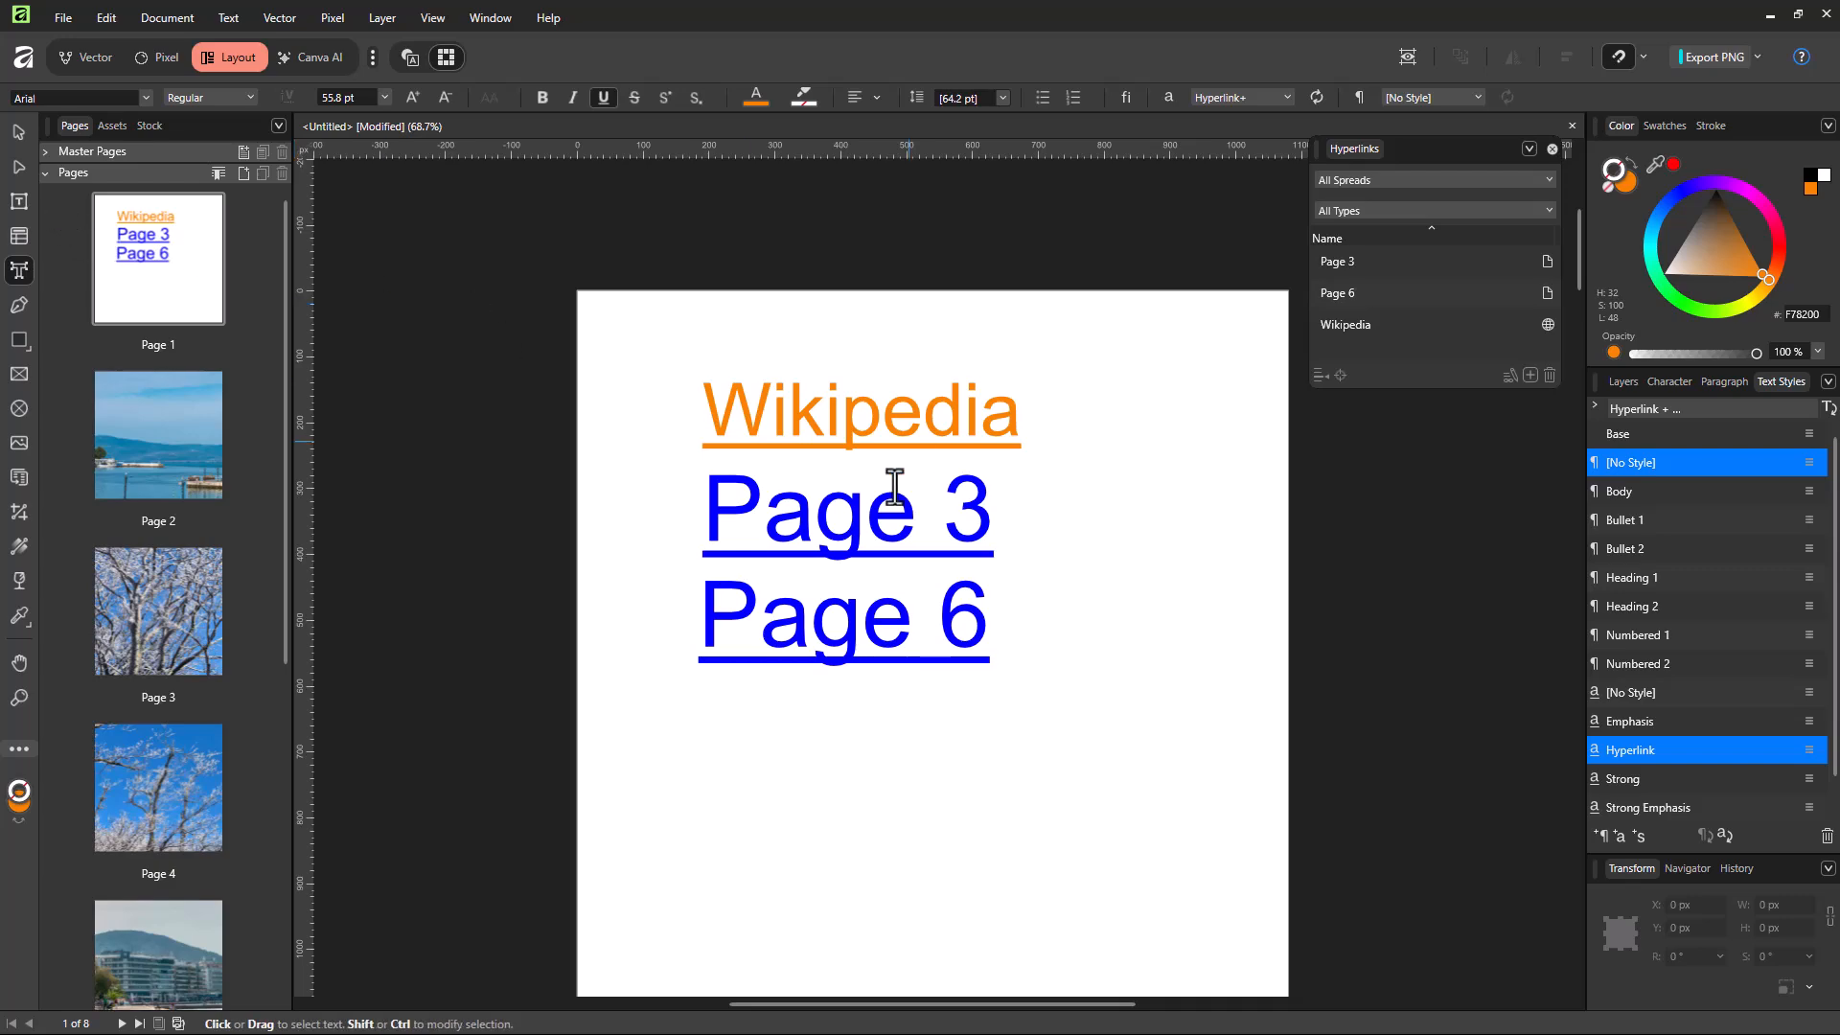
pyautogui.scroll(-5, 870, 685)
pyautogui.click(18, 131)
pyautogui.click(812, 833)
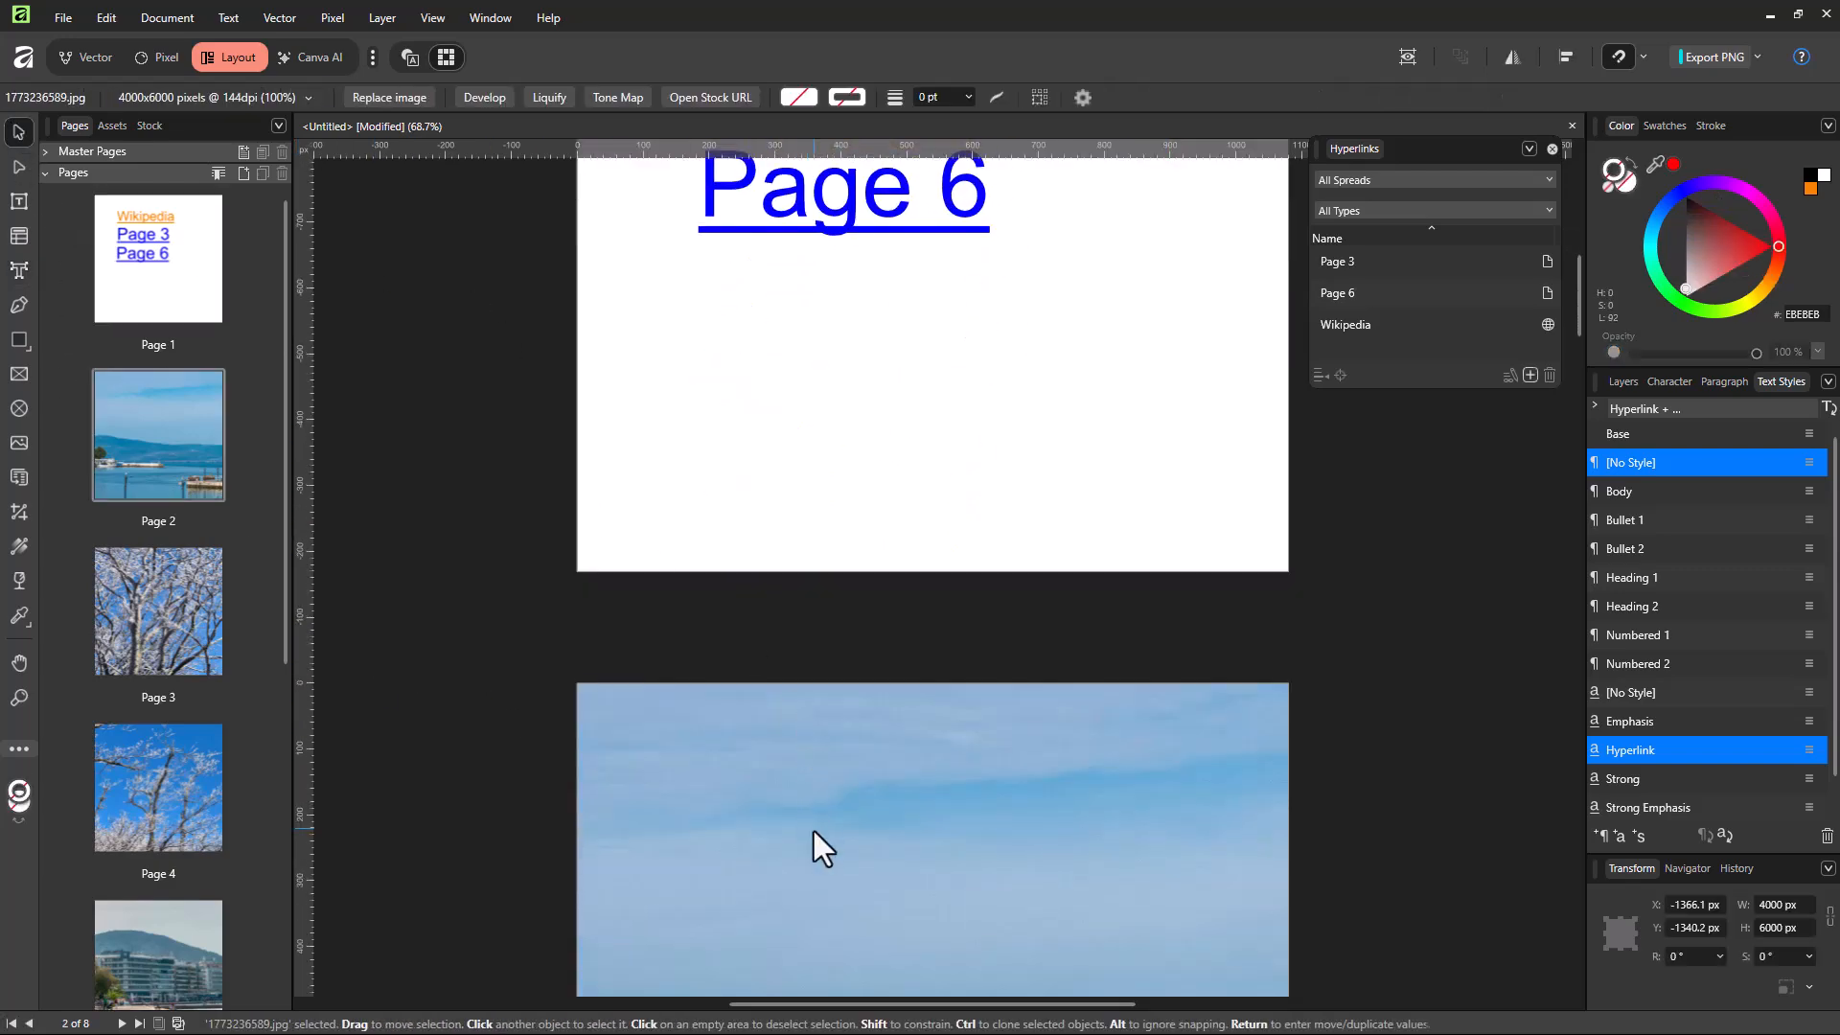
# - Try to scale down and reposition the harbour photo on page 2
pyautogui.scroll(-5, 1158, 705)
pyautogui.moveTo(870, 500)
pyautogui.mouseDown()
pyautogui.moveTo(916, 607)
pyautogui.moveTo(882, 674)
pyautogui.mouseUp()
pyautogui.moveTo(863, 332)
pyautogui.mouseDown()
pyautogui.moveTo(949, 535)
pyautogui.moveTo(1261, 931)
pyautogui.moveTo(716, 410)
pyautogui.moveTo(831, 509)
pyautogui.moveTo(757, 629)
pyautogui.moveTo(706, 639)
pyautogui.moveTo(761, 500)
pyautogui.moveTo(718, 493)
pyautogui.mouseUp()
pyautogui.moveTo(682, 266); pyautogui.dragTo(1150, 757)
pyautogui.click(1150, 740)
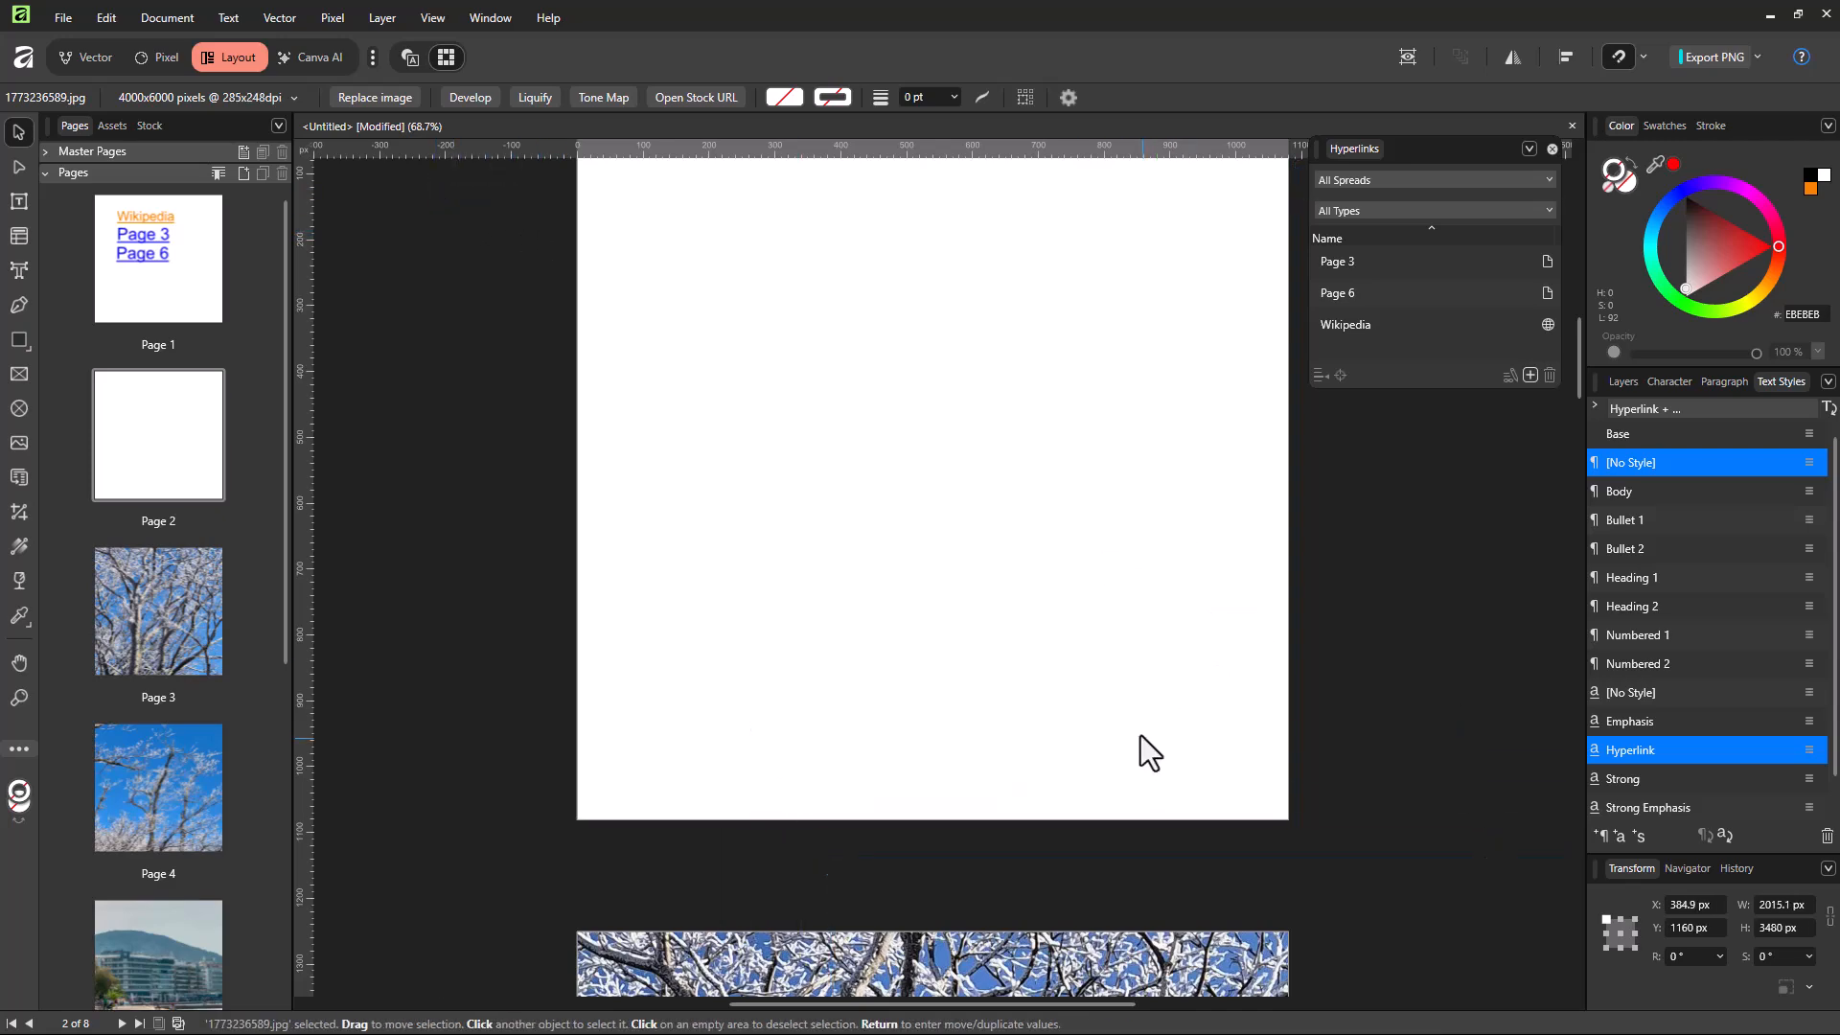
# - Undo the stray move of the neighbouring tree photo and the last edits to the harbour photo, with page 2 fitted in view
pyautogui.moveTo(1260, 958); pyautogui.dragTo(1262, 750)
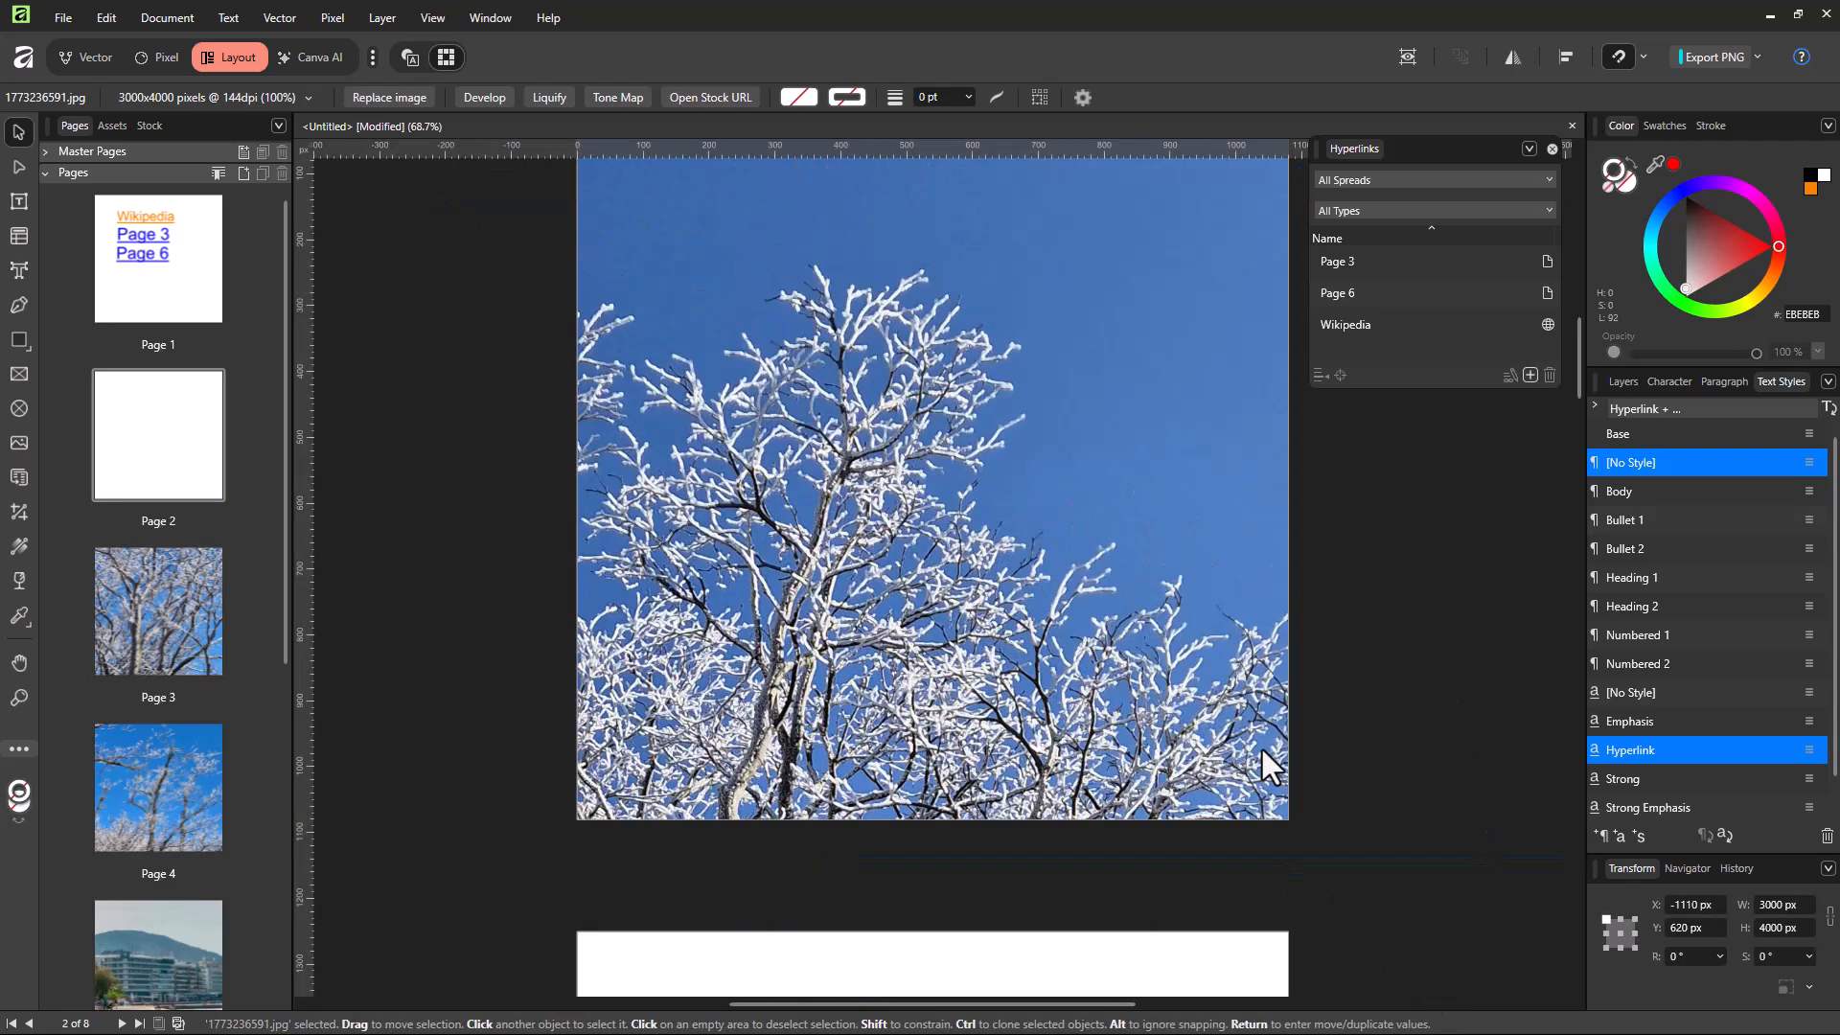
pyautogui.hotkey('ctrl', 'z')
pyautogui.click(199, 438)
pyautogui.doubleClick(168, 418)
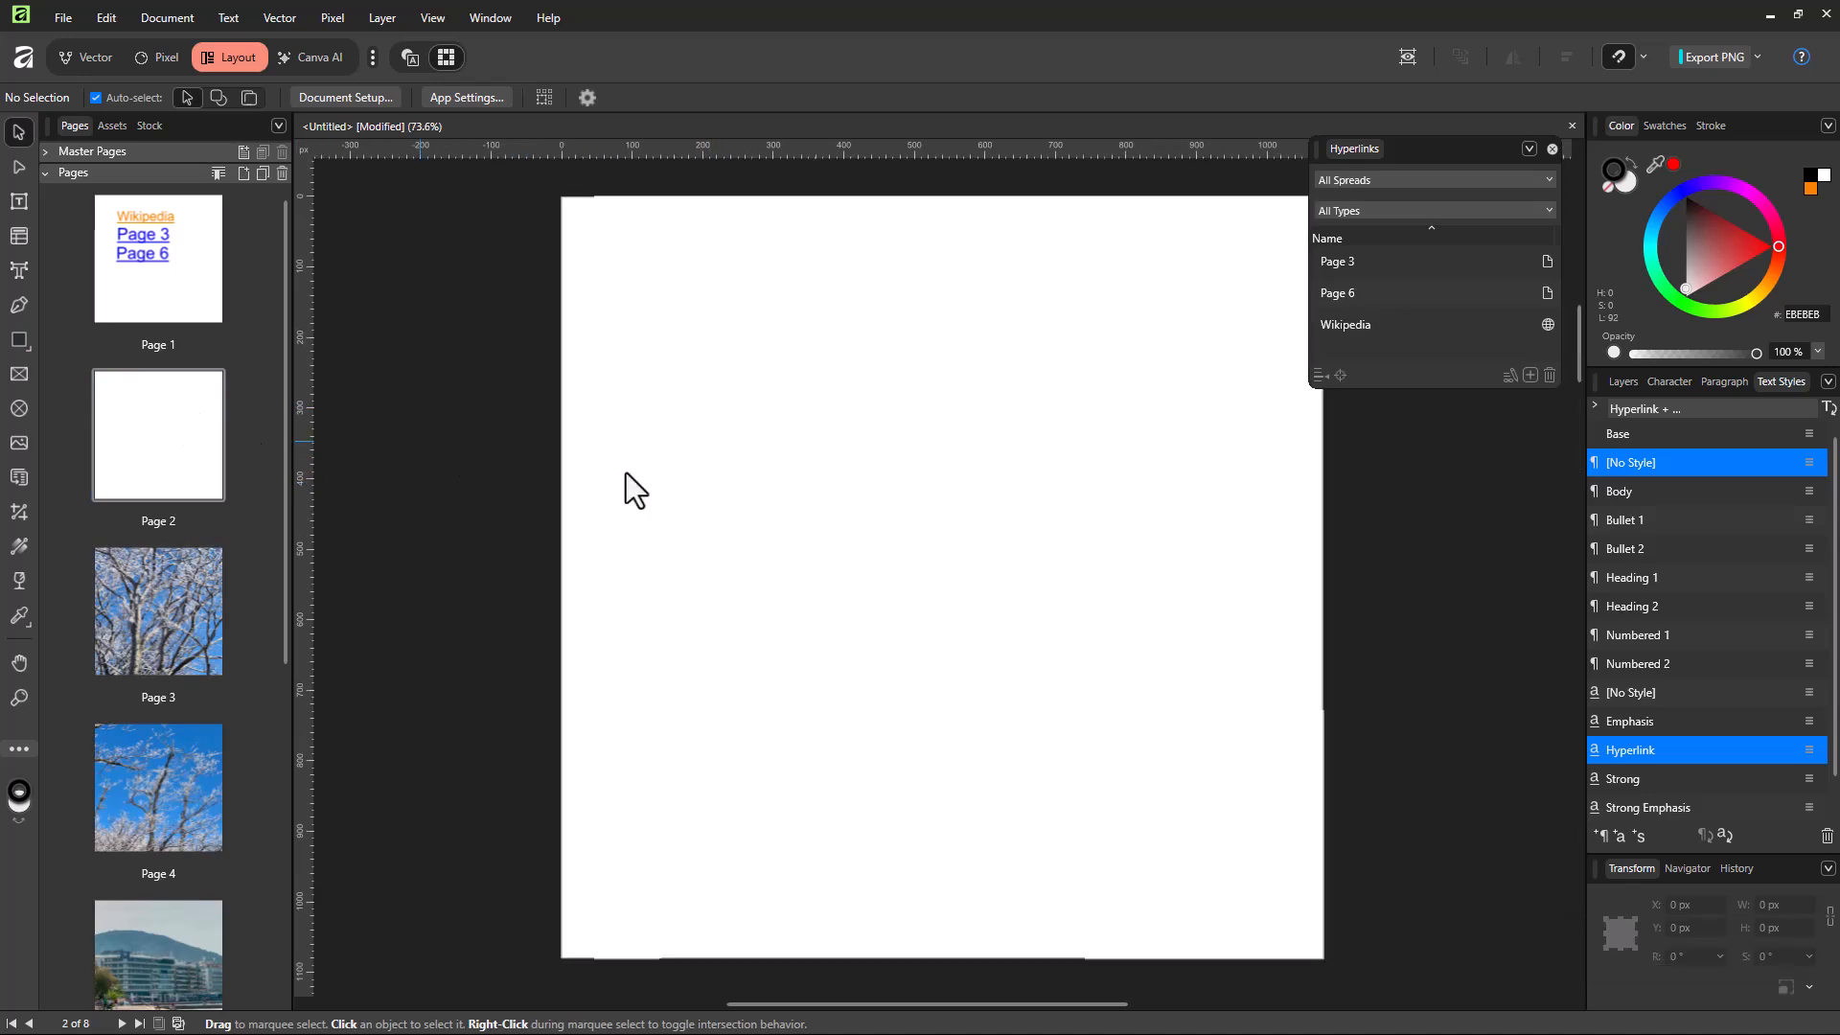
pyautogui.hotkey('ctrl', 'z')
pyautogui.hotkey('ctrl', 'z')
pyautogui.moveTo(402, 280); pyautogui.dragTo(1031, 674)
pyautogui.hotkey('ctrl', 'z')
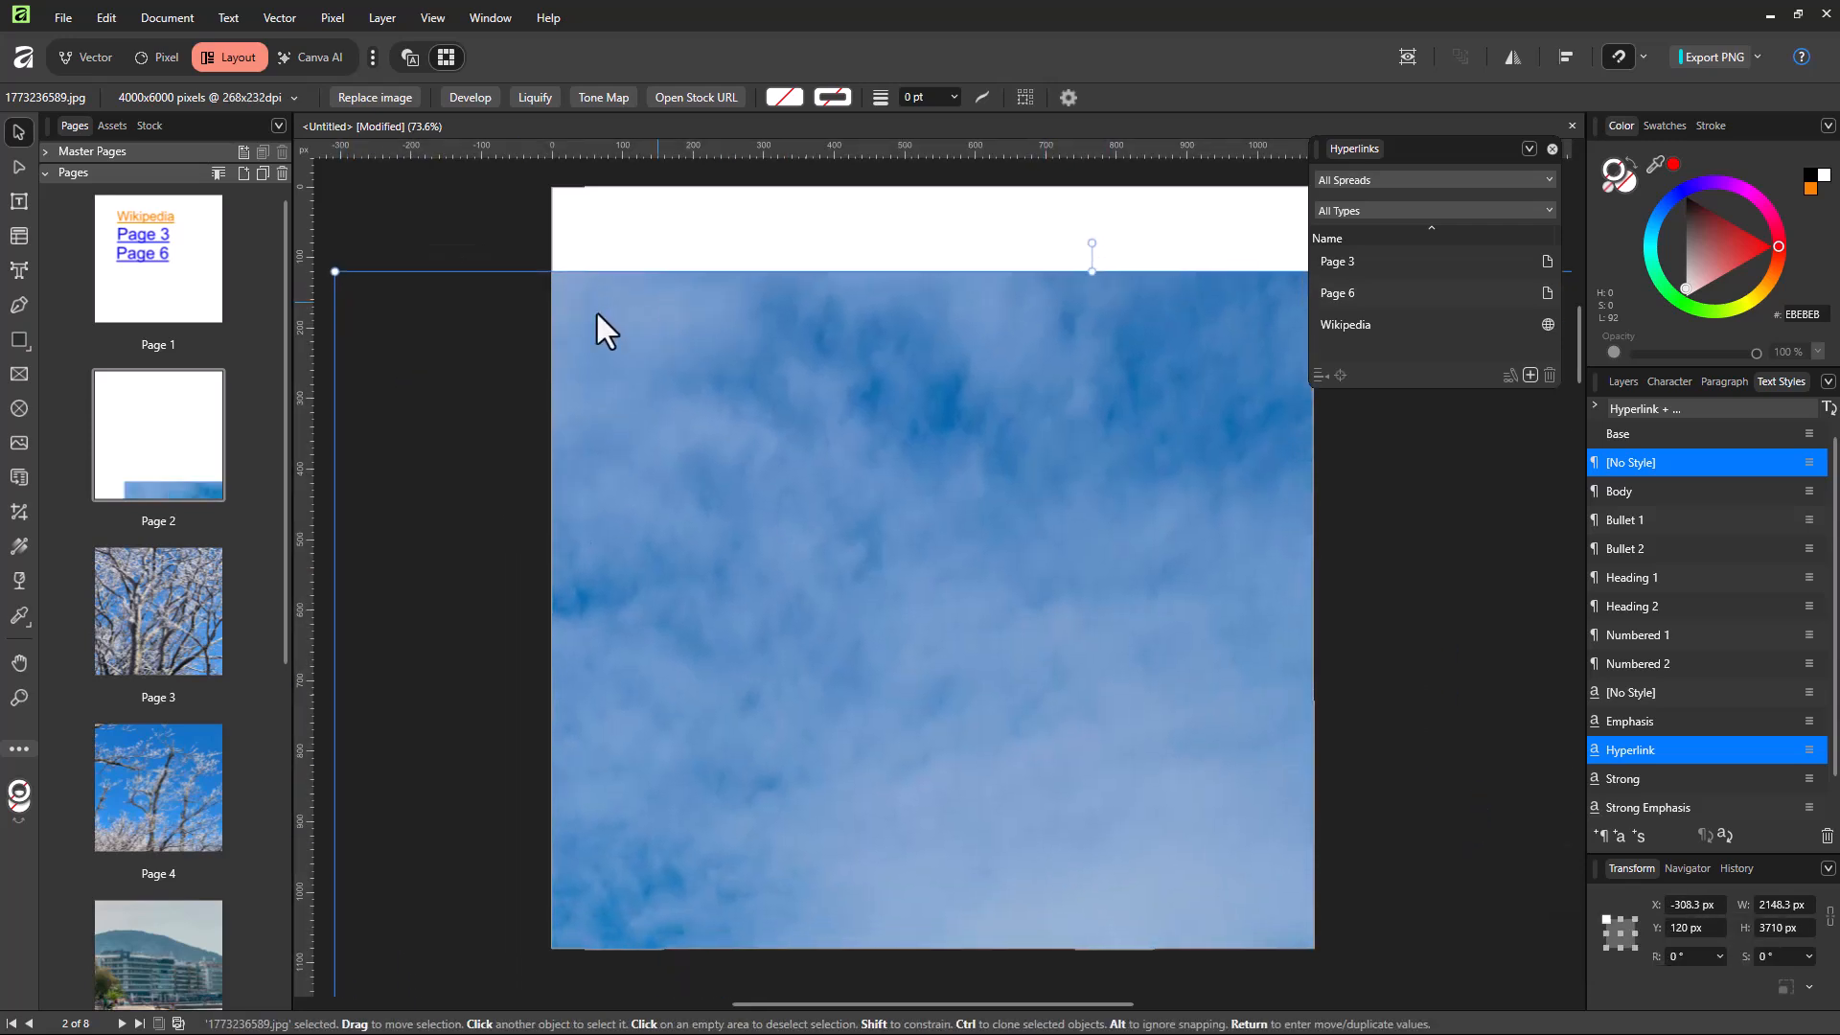
# - Resize the harbour photo to about 498 by 860 px and place it at about X 82, Y 50 px on page 2
pyautogui.moveTo(368, 283); pyautogui.dragTo(481, 325)
pyautogui.moveTo(369, 260); pyautogui.dragTo(780, 258)
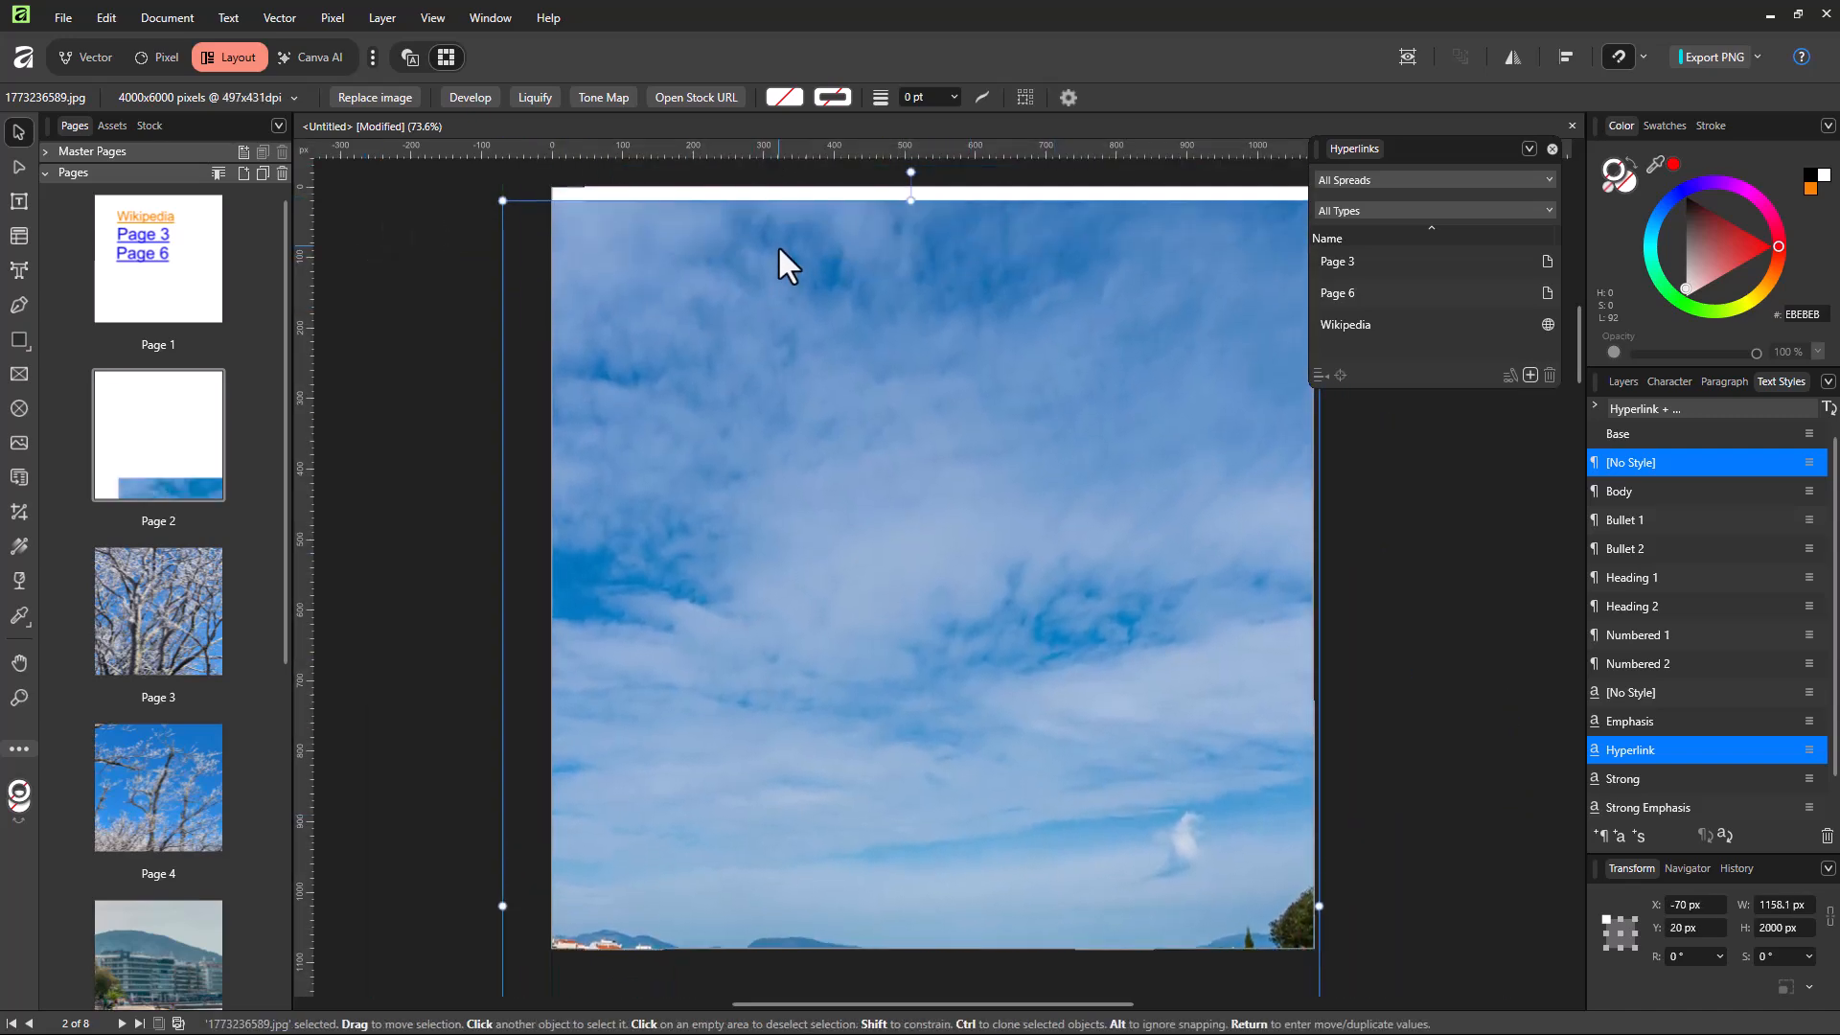
pyautogui.moveTo(502, 174); pyautogui.dragTo(801, 348)
pyautogui.moveTo(1066, 292); pyautogui.dragTo(985, 433)
pyautogui.moveTo(811, 562); pyautogui.dragTo(786, 358)
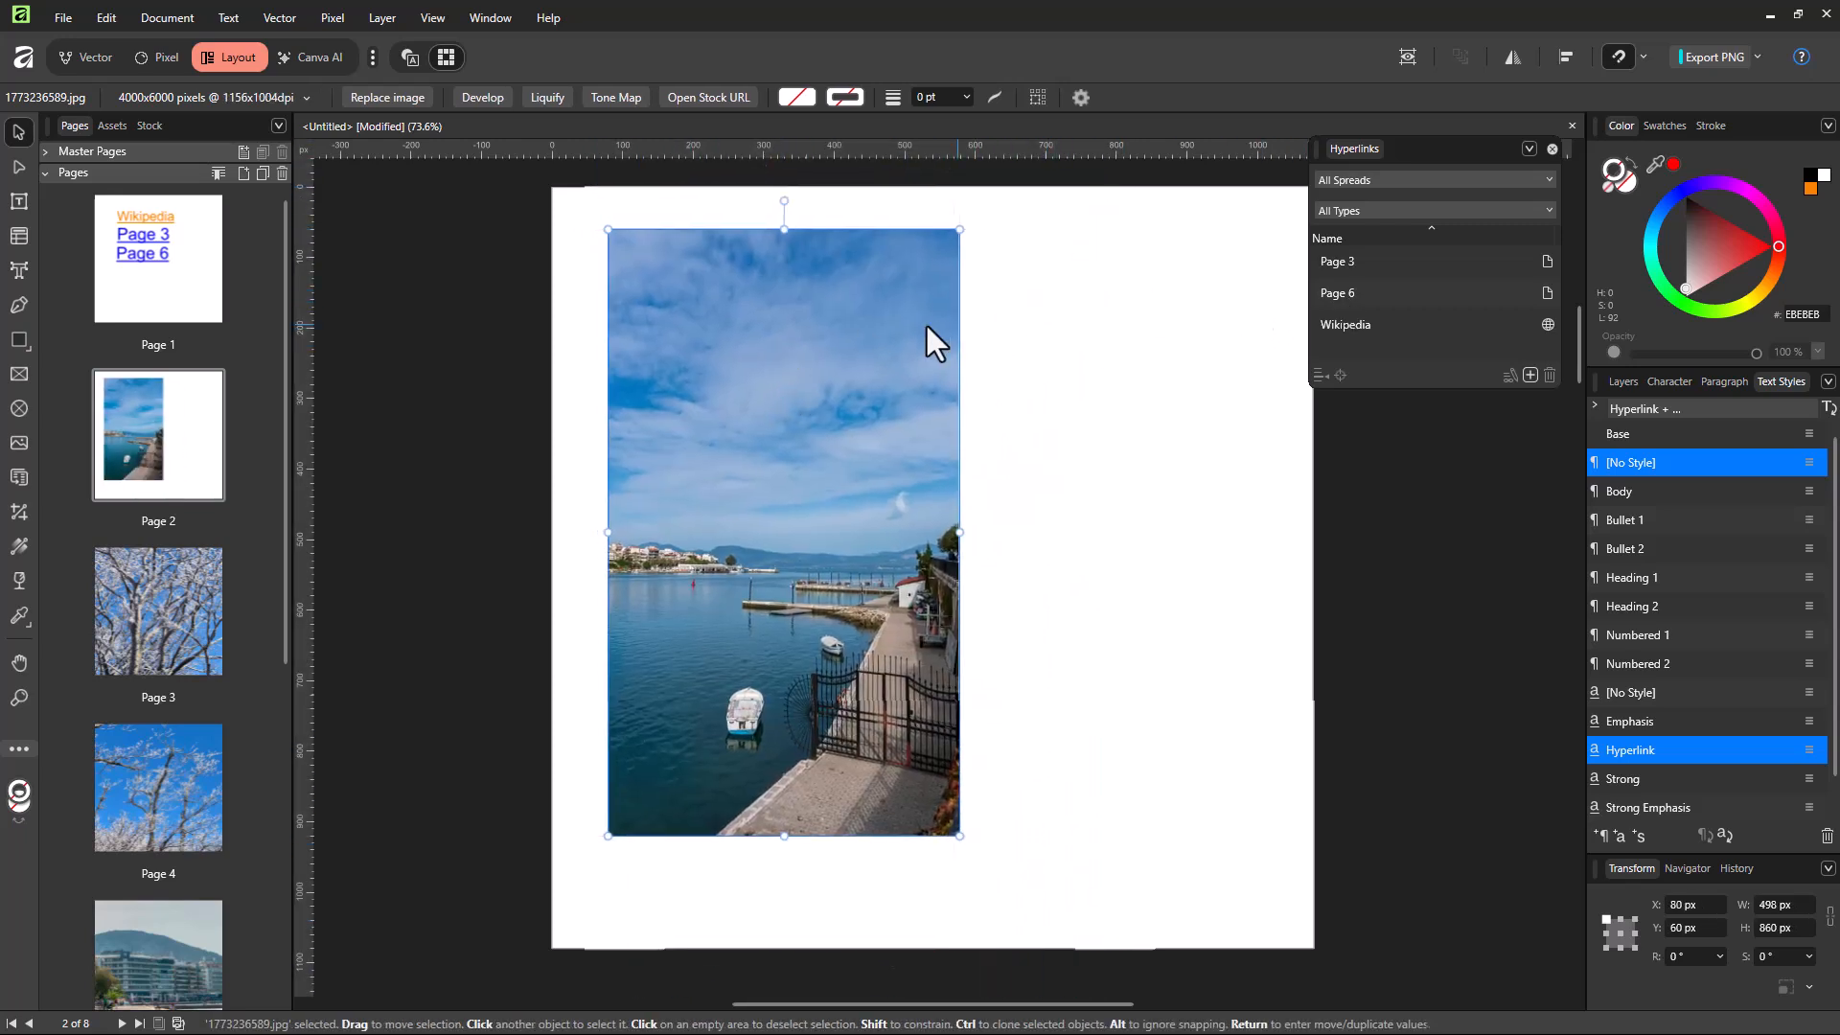
pyautogui.moveTo(938, 327); pyautogui.dragTo(908, 329)
# - Add a Page-type hyperlink to the harbour photo and move the photo to about X 242, Y 110 px
pyautogui.click(1530, 375)
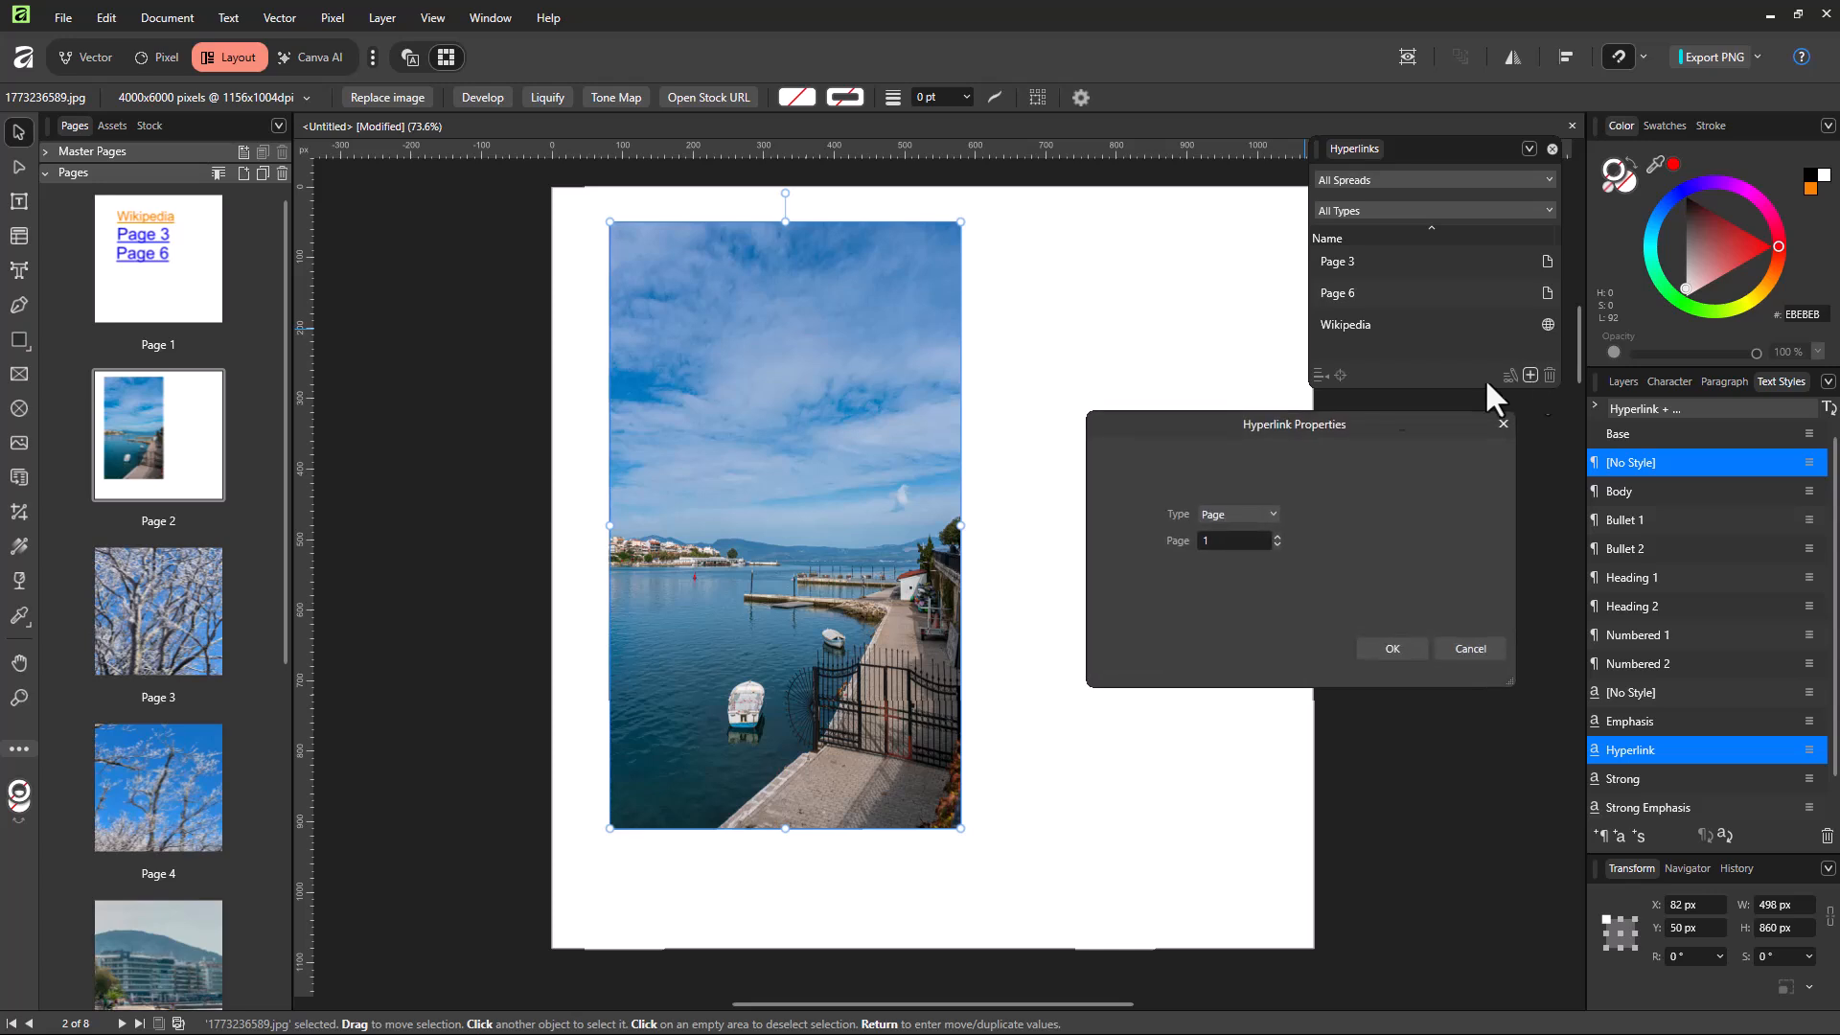
pyautogui.click(1234, 517)
pyautogui.click(1235, 607)
pyautogui.click(1401, 658)
pyautogui.moveTo(942, 462); pyautogui.dragTo(1034, 489)
pyautogui.moveTo(910, 410)
pyautogui.mouseDown()
pyautogui.moveTo(969, 462)
pyautogui.moveTo(910, 433)
pyautogui.mouseUp()
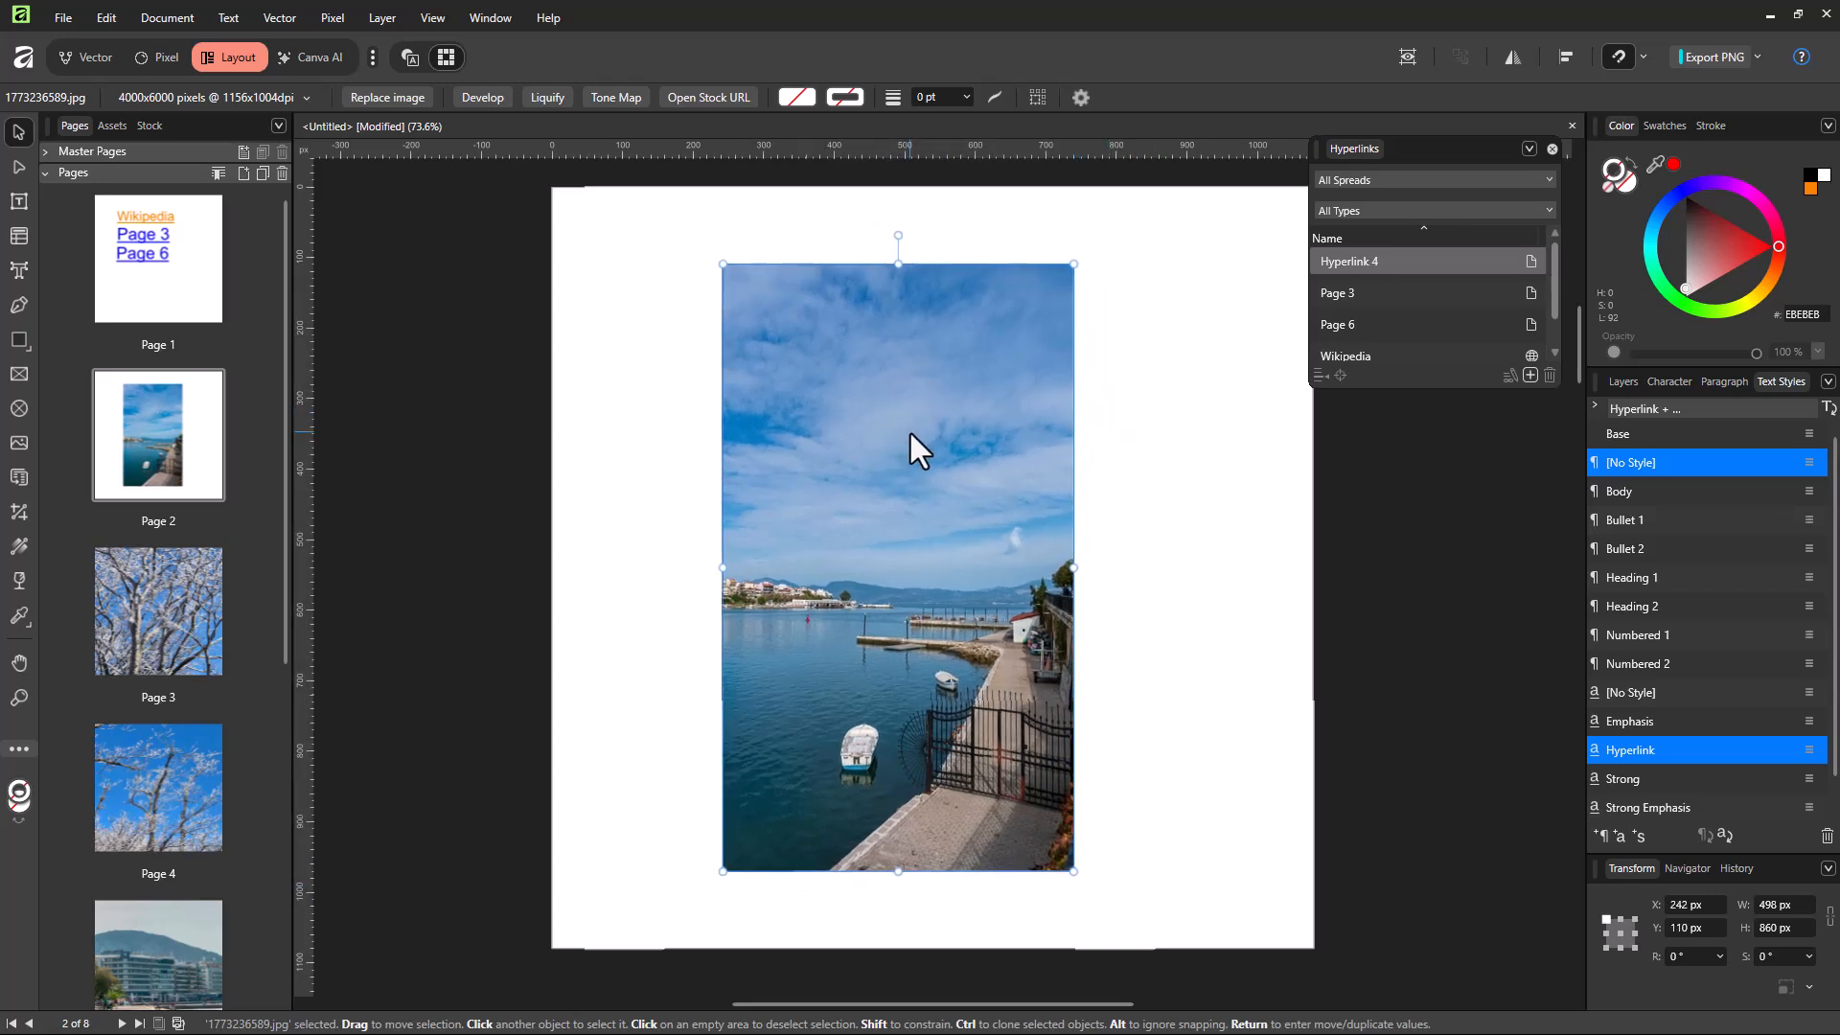